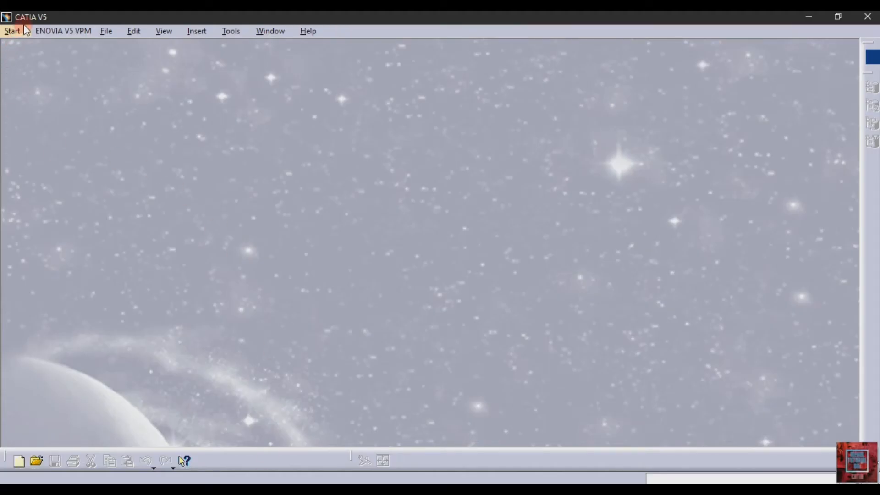
Create a new part named Part1 in the Part Design workbench with hybrid design enabled.
{"action": "left_click", "coordinate": [24, 29]}
{"action": "mouse_move", "coordinate": [71, 67]}
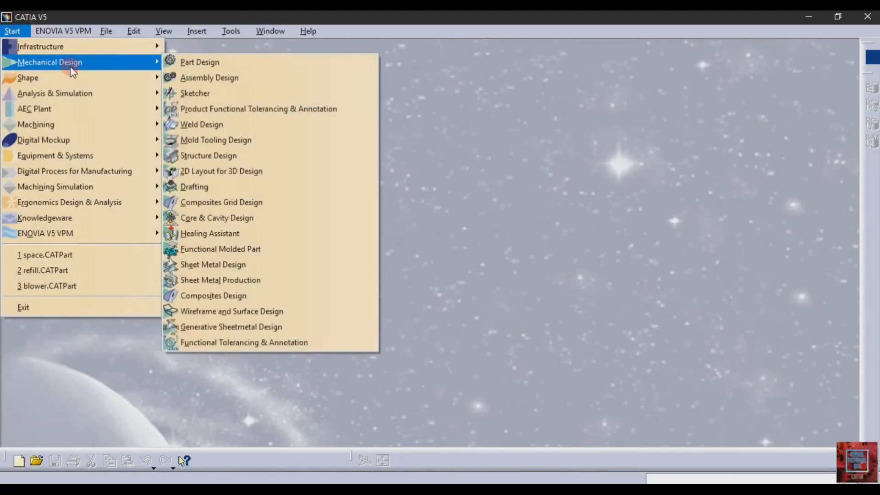
{"action": "left_click", "coordinate": [219, 63]}
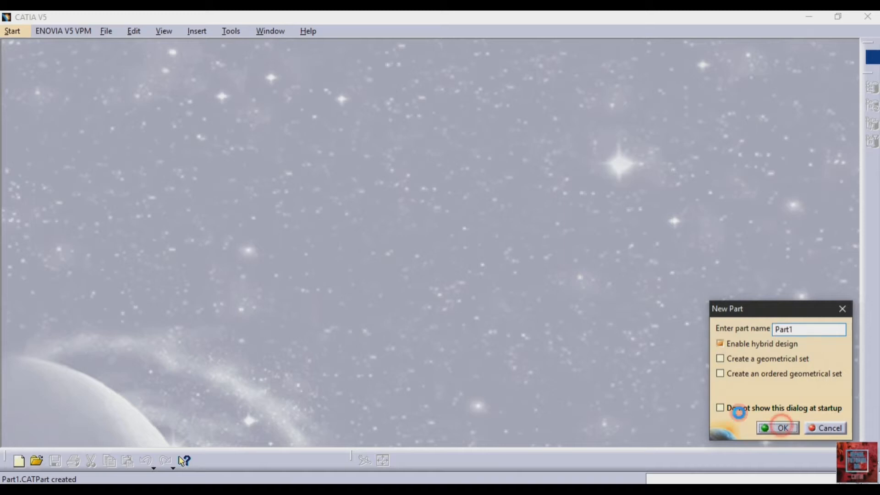
{"action": "key", "text": "Return"}
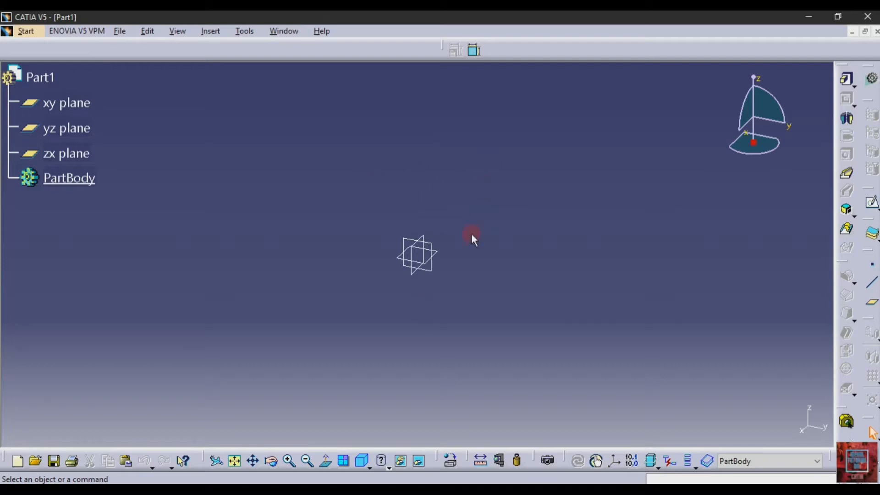
Consult the reference drawing in Adobe Reader, return to CATIA and sketch an origin-centred circle of about 50 mm radius on the yz plane.
{"action": "left_click", "coordinate": [327, 488]}
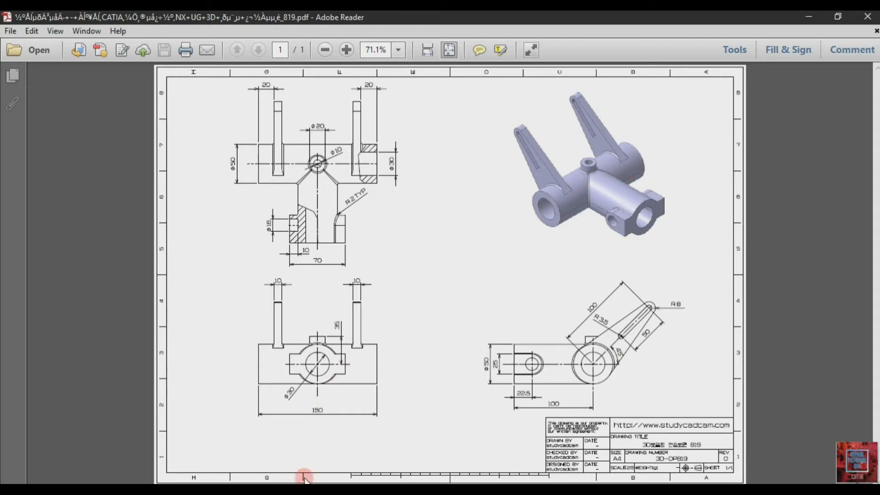
{"action": "key", "text": "alt+Tab"}
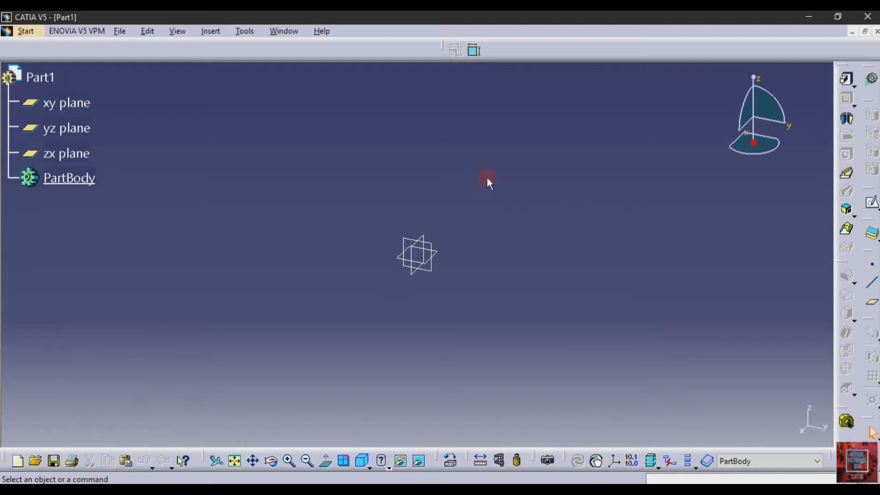
{"action": "left_click", "coordinate": [430, 242]}
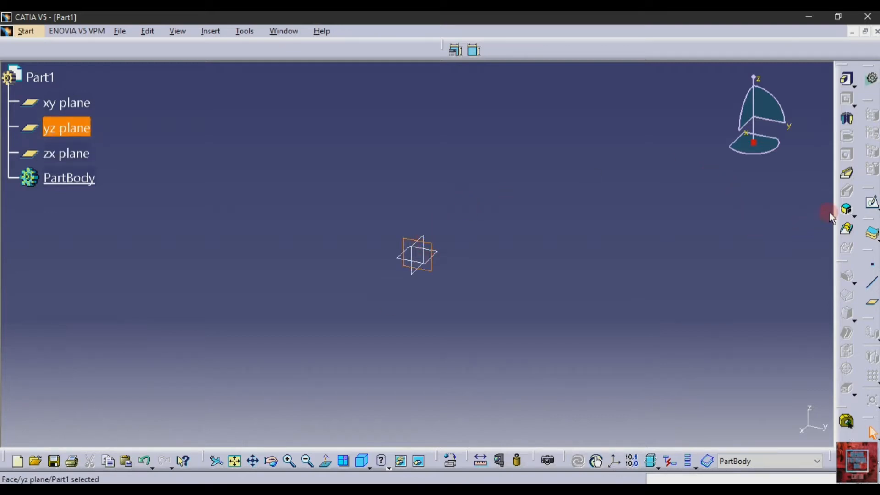
{"action": "left_click", "coordinate": [871, 202]}
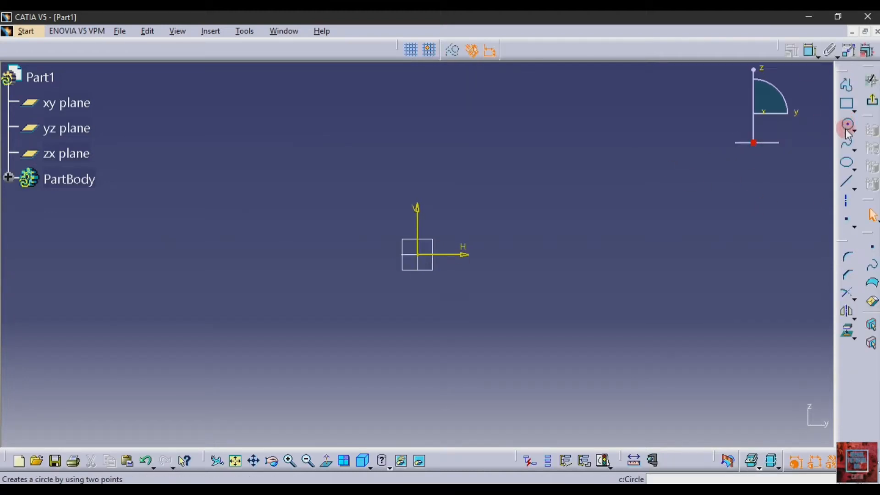
{"action": "left_click", "coordinate": [847, 129]}
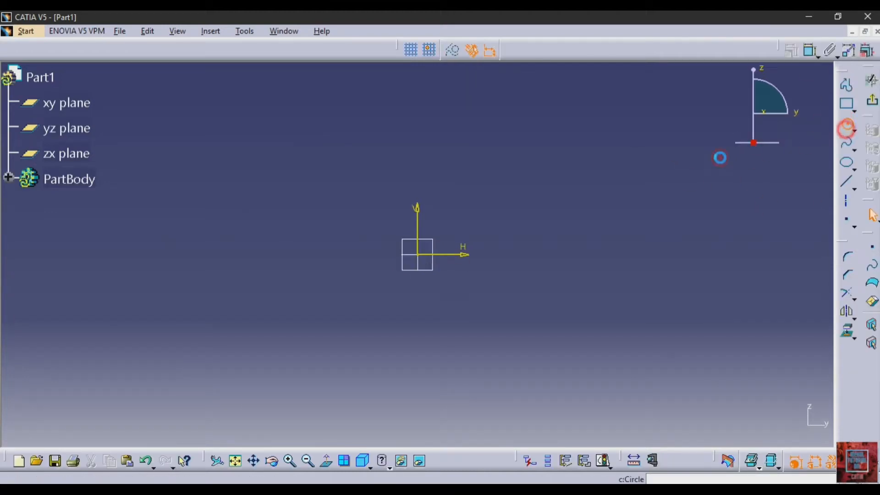
{"action": "left_click", "coordinate": [418, 255]}
{"action": "left_click", "coordinate": [459, 321]}
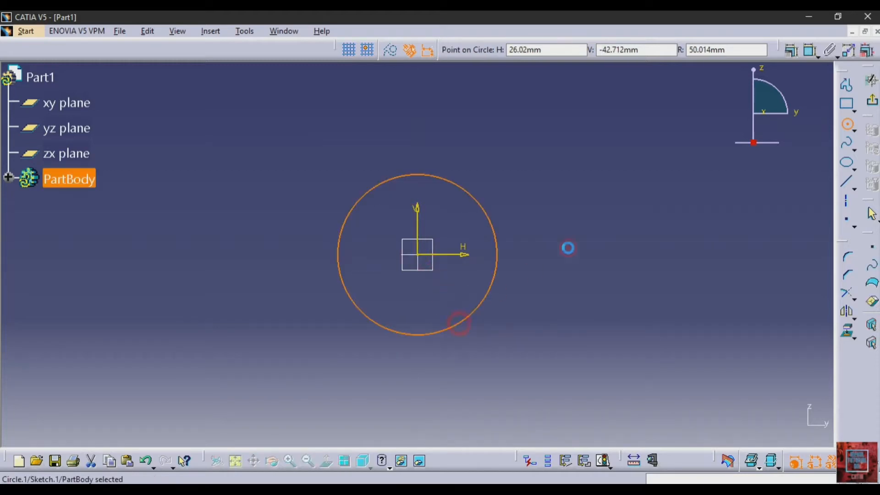
Dimension the circle's diameter, set it to 50 mm and exit the sketch.
{"action": "left_click", "coordinate": [810, 51]}
{"action": "left_click", "coordinate": [580, 192]}
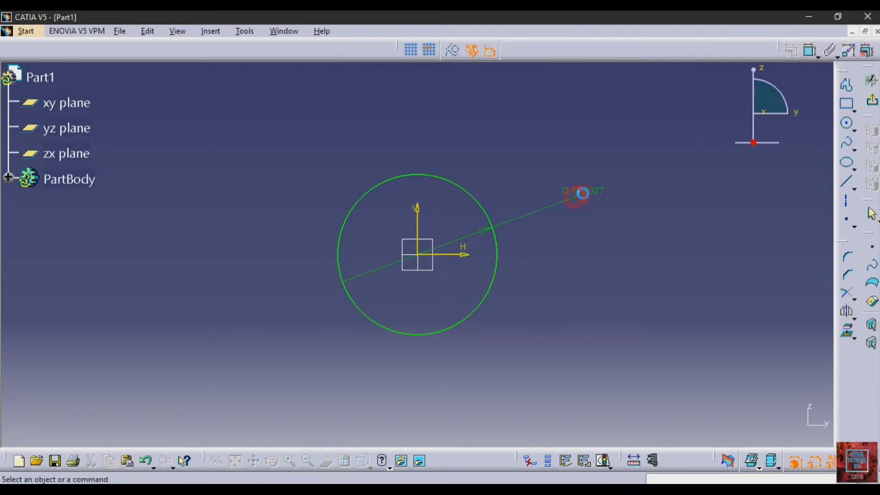
{"action": "double_click", "coordinate": [585, 192]}
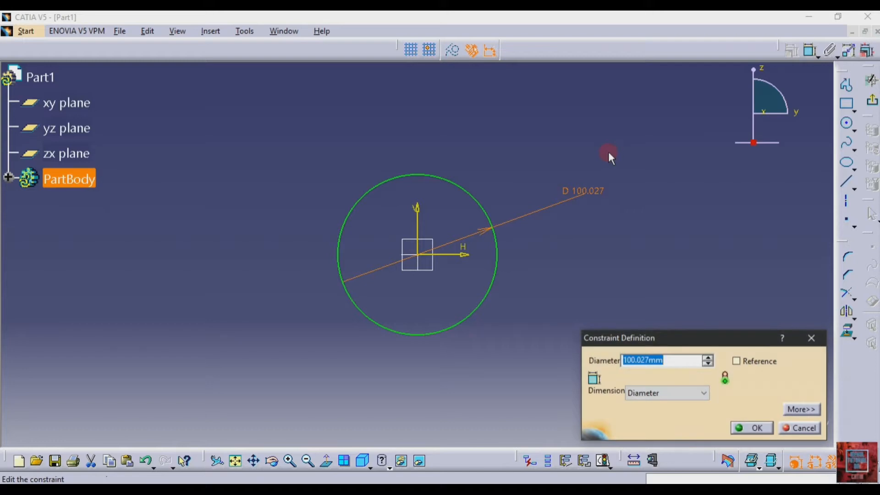
{"action": "type", "text": "50"}
{"action": "key", "text": "Return"}
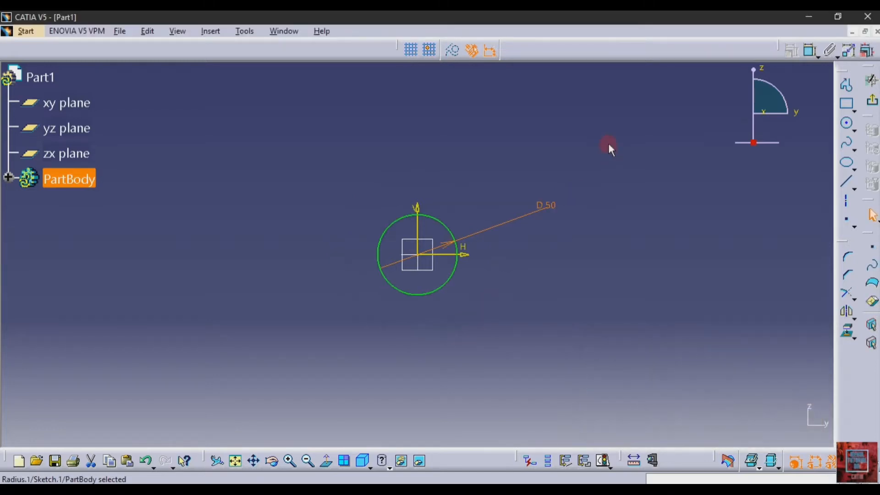
{"action": "left_click", "coordinate": [872, 100]}
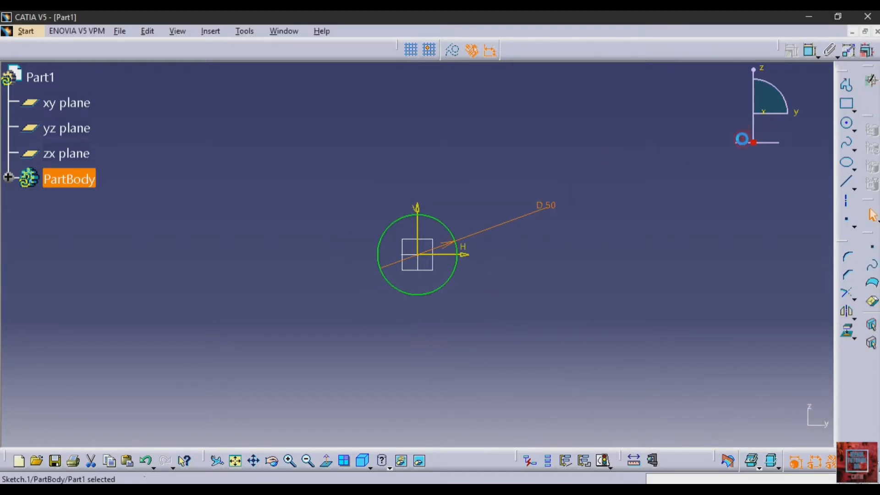
Pad the 50 mm circle with mirrored extent and a length of 150/2 mm.
{"action": "left_click", "coordinate": [846, 80]}
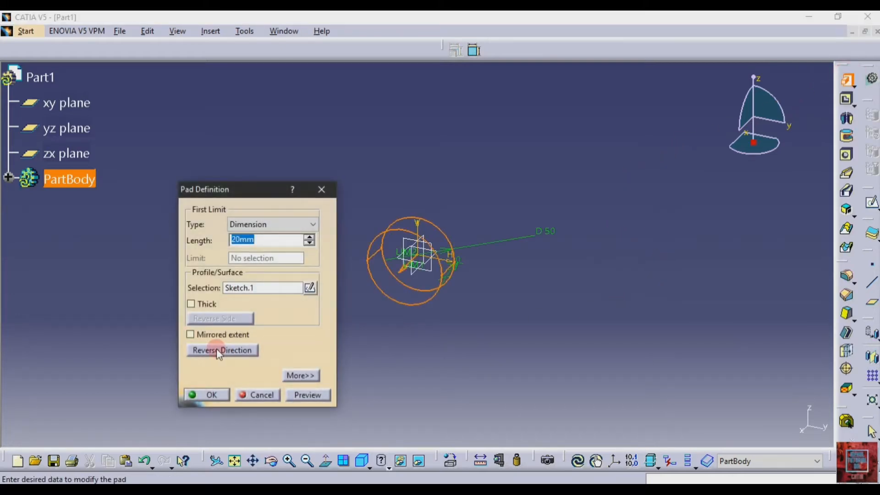
{"action": "left_click", "coordinate": [216, 334]}
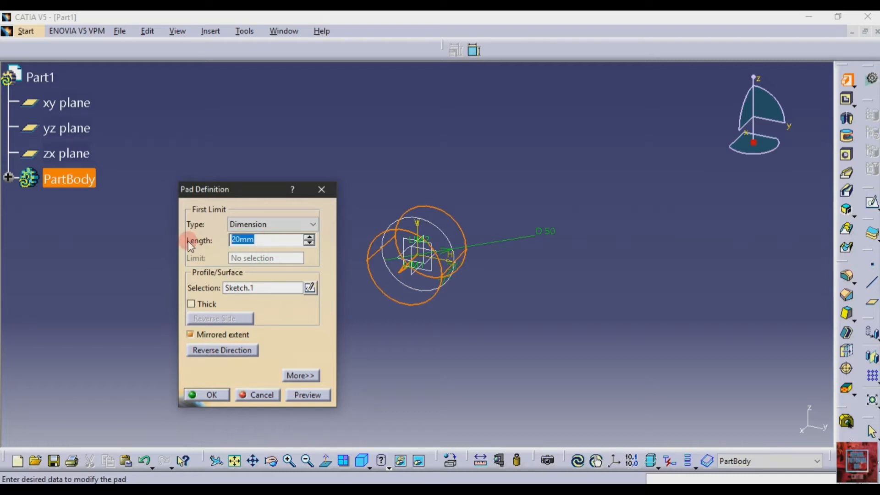
{"action": "type", "text": "150/2"}
{"action": "key", "text": "Return"}
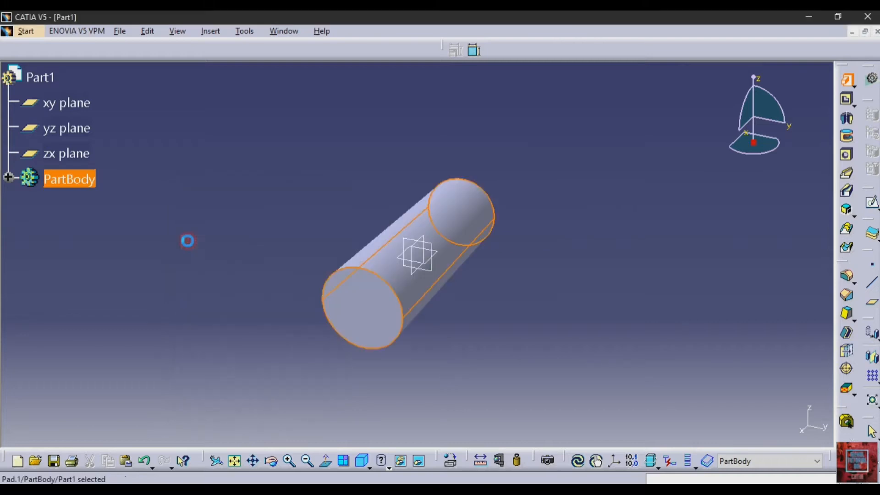
{"action": "left_click", "coordinate": [188, 240]}
{"action": "left_click", "coordinate": [546, 322]}
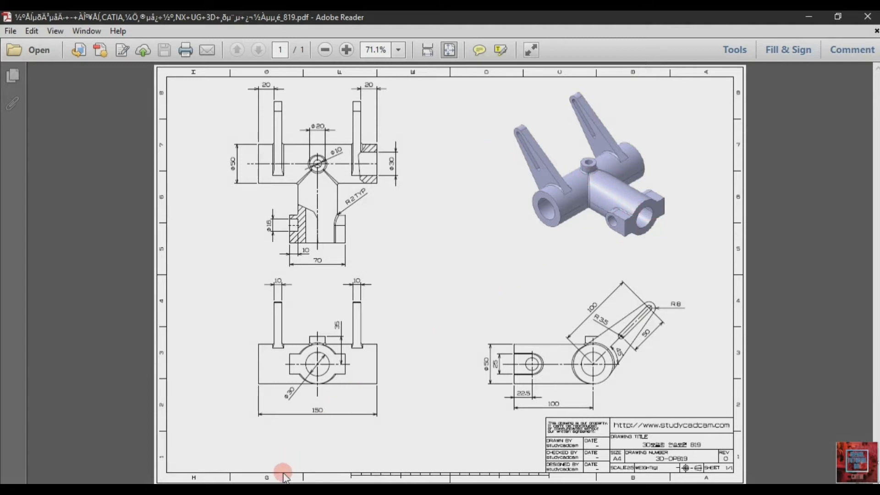
Return from the reference drawing to CATIA and sketch an origin-centred circle of about 73 mm diameter on the zx plane.
{"action": "key", "text": "alt+Tab"}
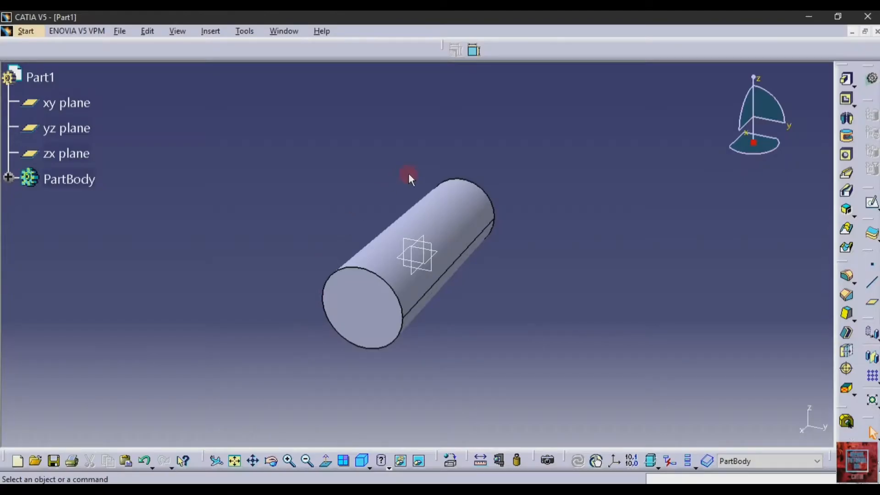
{"action": "left_click", "coordinate": [424, 243]}
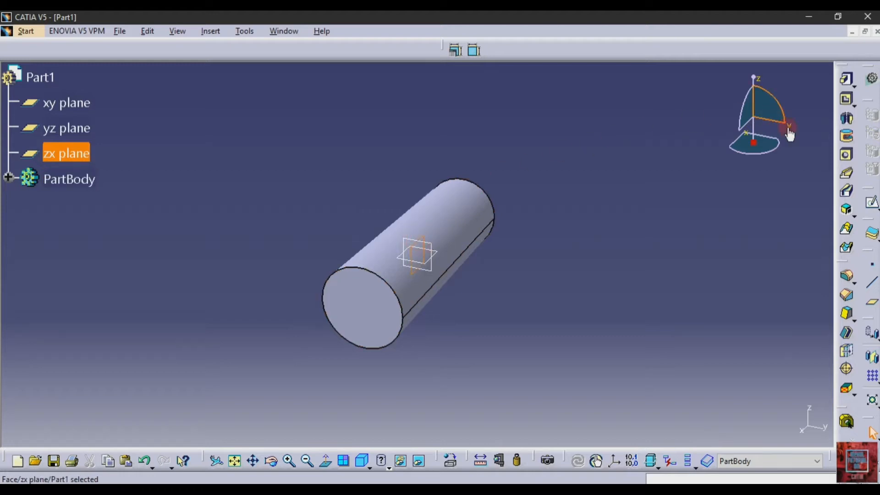
{"action": "left_click", "coordinate": [867, 208]}
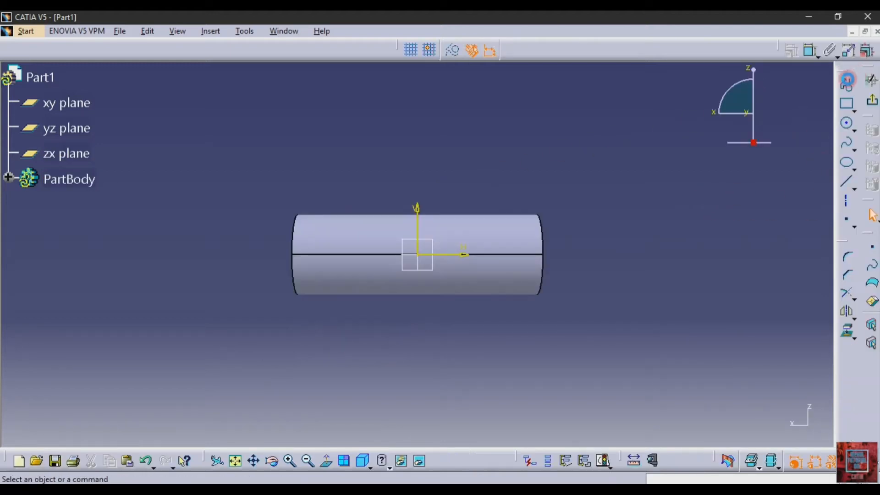
{"action": "left_click", "coordinate": [847, 125]}
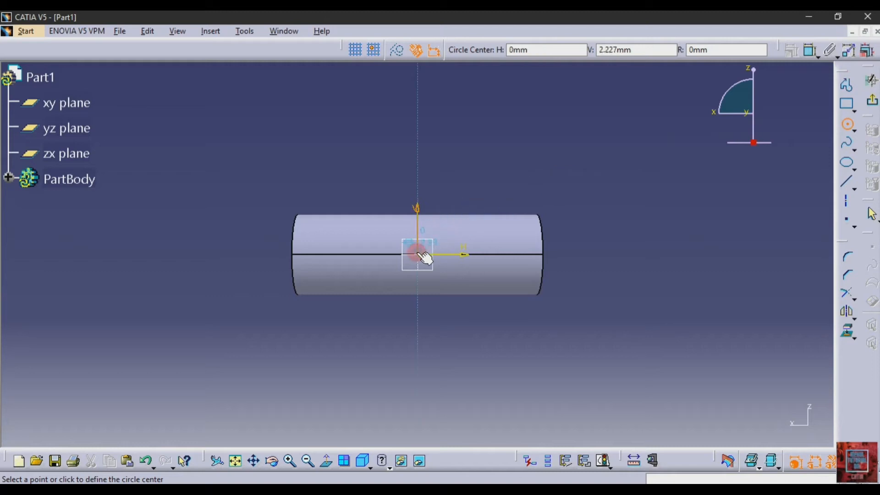
{"action": "left_click", "coordinate": [418, 254]}
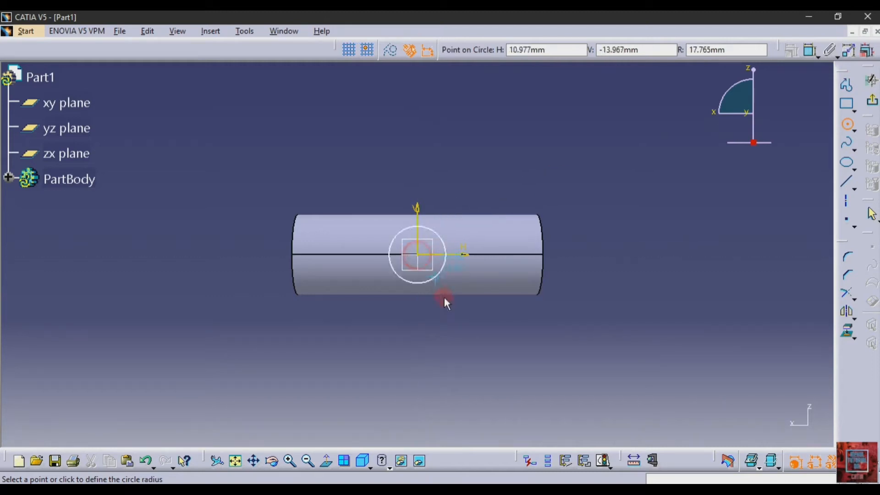
{"action": "left_click", "coordinate": [446, 301]}
Dimension the zx-plane circle, set its diameter to 50 mm and exit the sketch.
{"action": "left_click", "coordinate": [791, 50]}
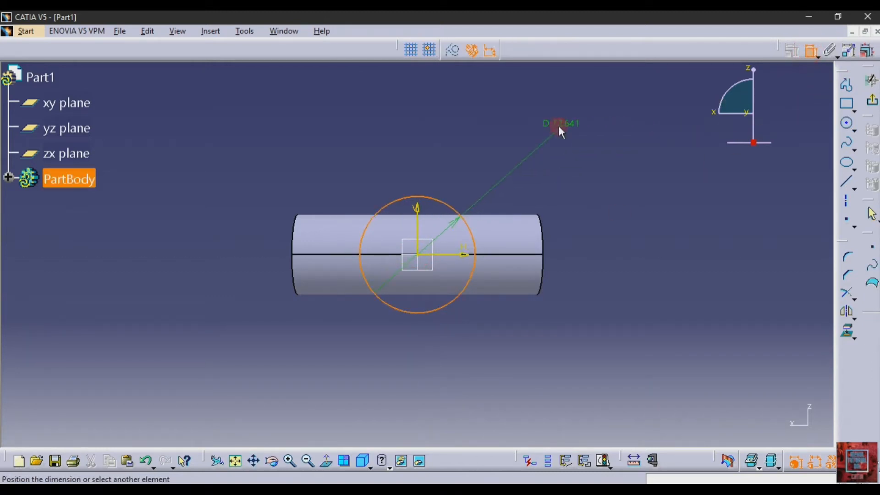
{"action": "left_click", "coordinate": [564, 125]}
{"action": "double_click", "coordinate": [565, 126]}
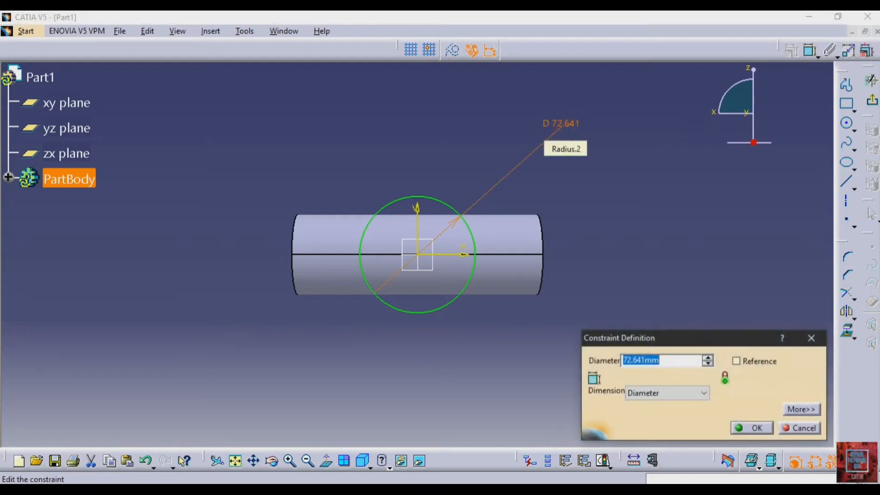
{"action": "key", "text": "Return"}
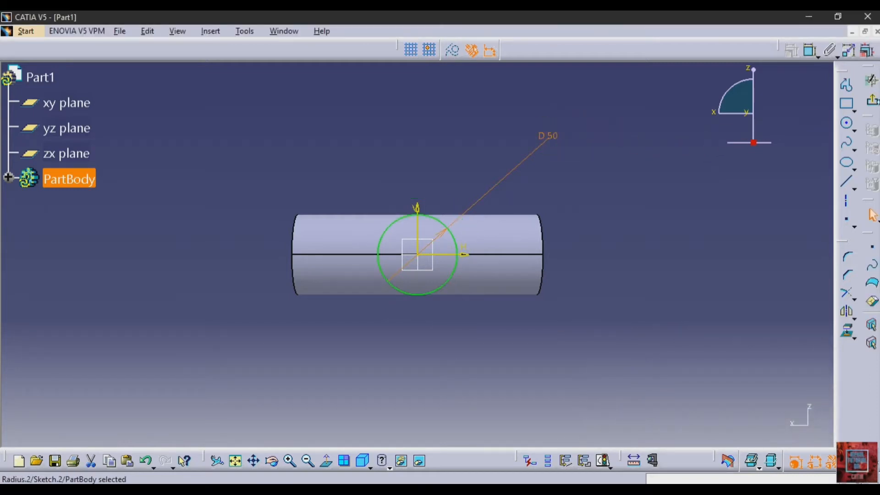
{"action": "left_click", "coordinate": [872, 104]}
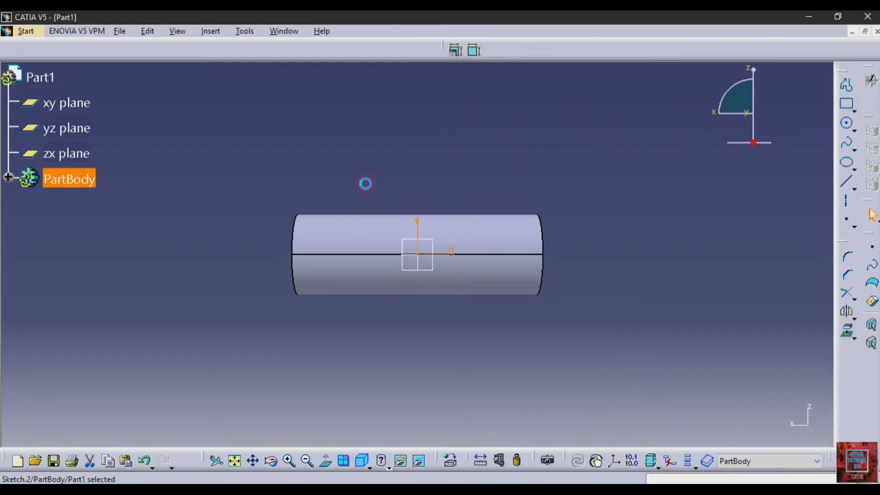
Pad the zx-plane circle 100 mm to form the perpendicular branch cylinder.
{"action": "left_click", "coordinate": [292, 488]}
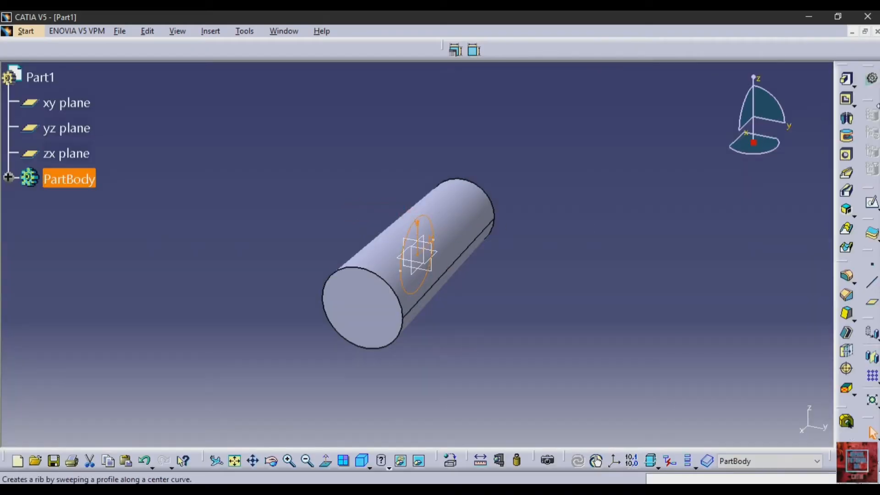
{"action": "left_click", "coordinate": [846, 79]}
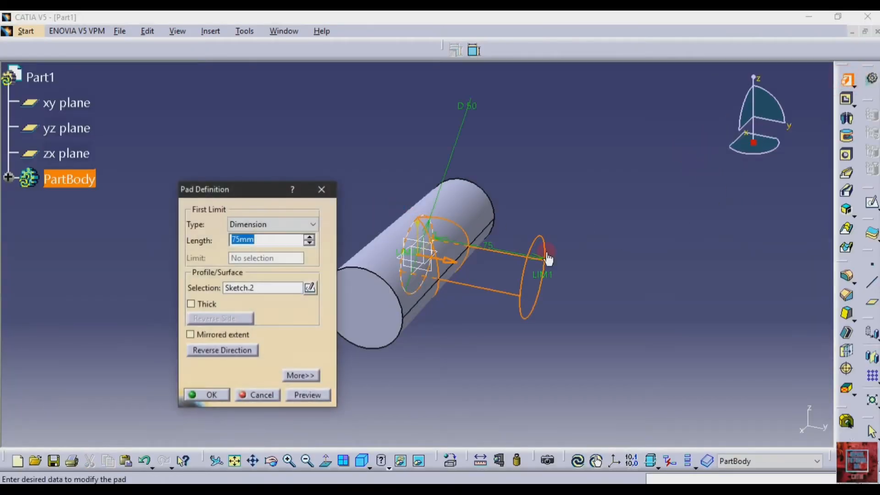
{"action": "type", "text": "100"}
{"action": "key", "text": "Return"}
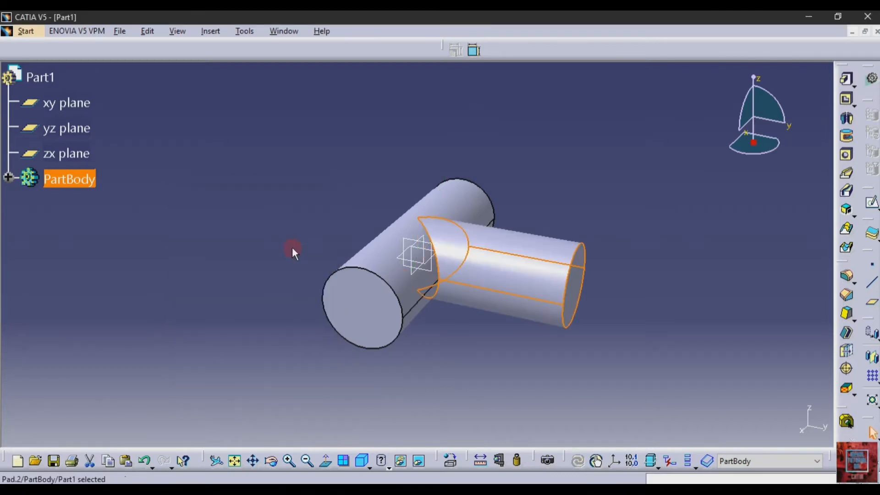
{"action": "left_click", "coordinate": [581, 156]}
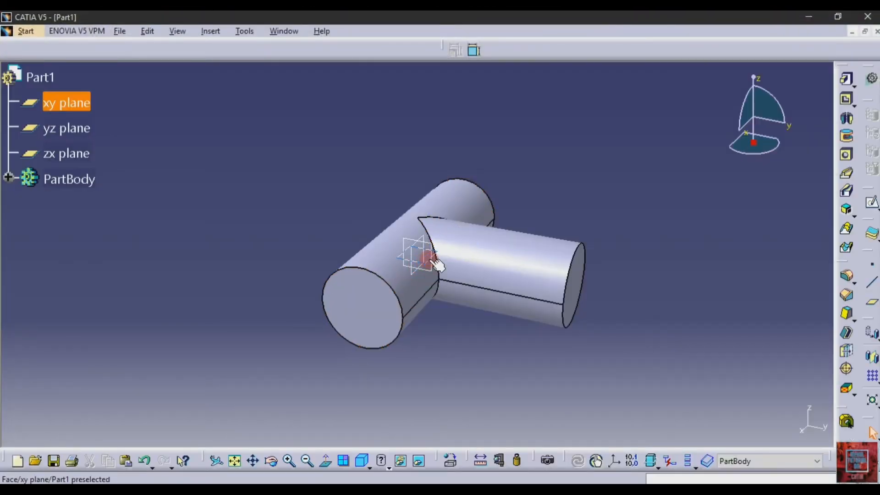
Sketch an origin-centred circle of about 18 mm radius on the xy plane.
{"action": "left_click", "coordinate": [429, 259]}
{"action": "left_click", "coordinate": [871, 202]}
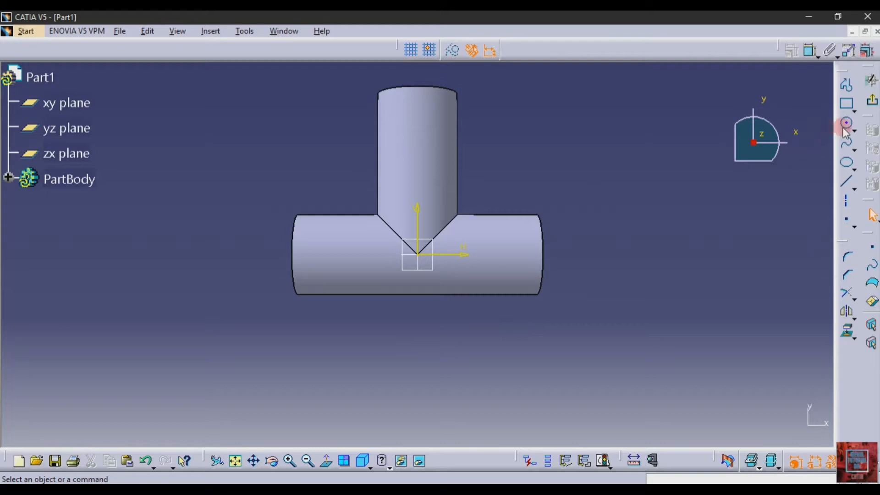
{"action": "left_click", "coordinate": [845, 126]}
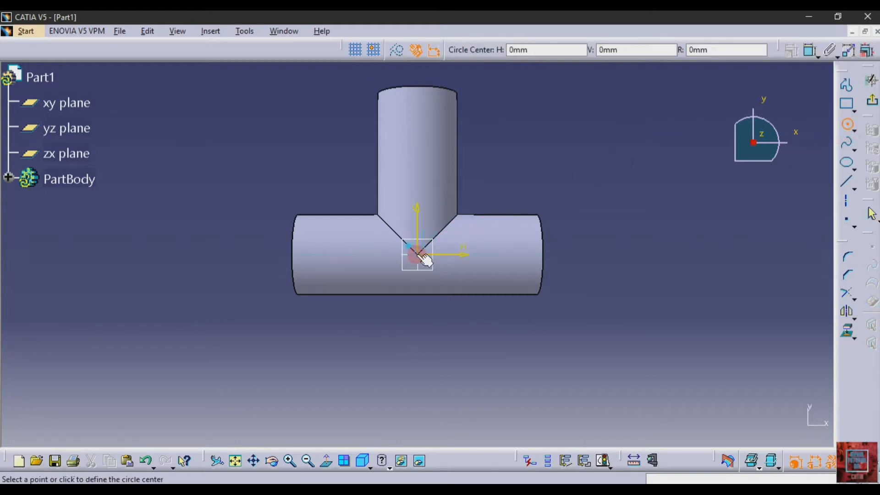
{"action": "left_click", "coordinate": [419, 255]}
{"action": "left_click", "coordinate": [437, 274]}
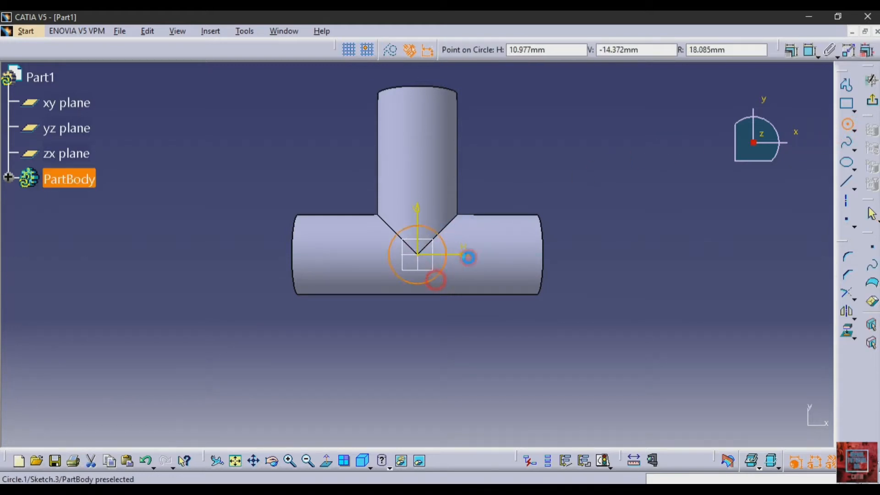
Dimension the diameter of the xy-plane circle and consult the reference drawing in Adobe Reader for the upper boss size.
{"action": "left_click", "coordinate": [805, 51]}
{"action": "left_click", "coordinate": [454, 333]}
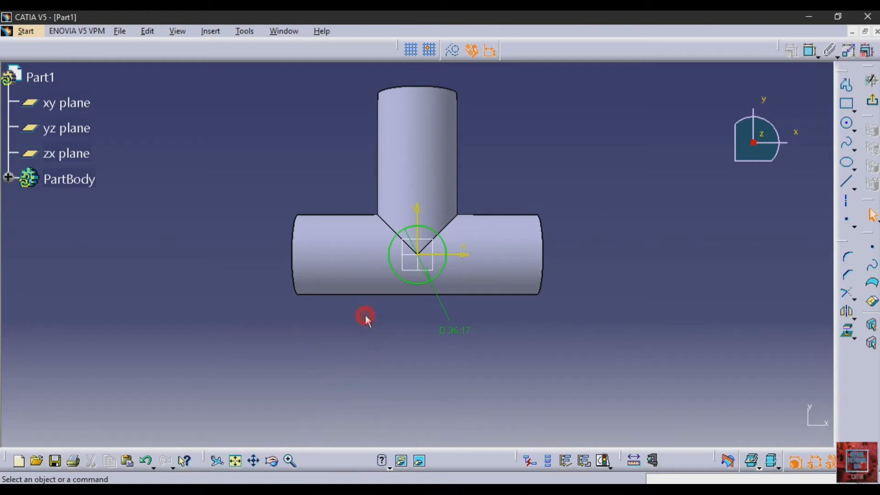
{"action": "key", "text": "super+d"}
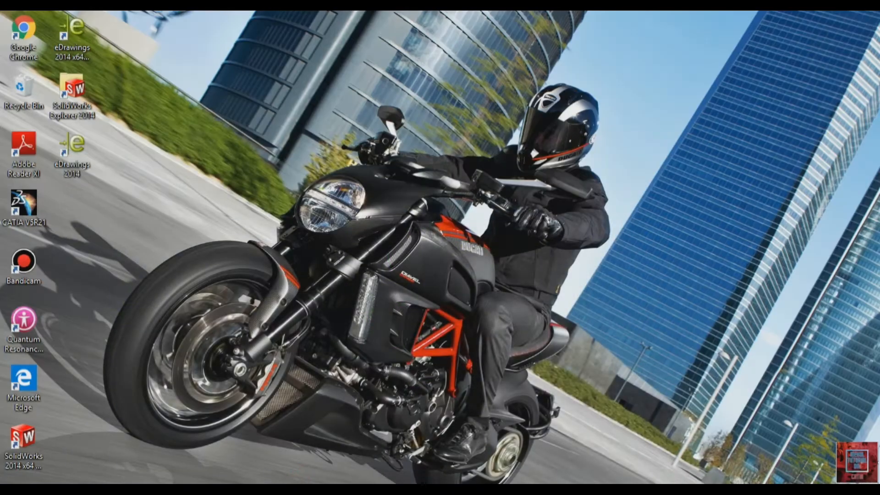
{"action": "key", "text": "alt+Tab"}
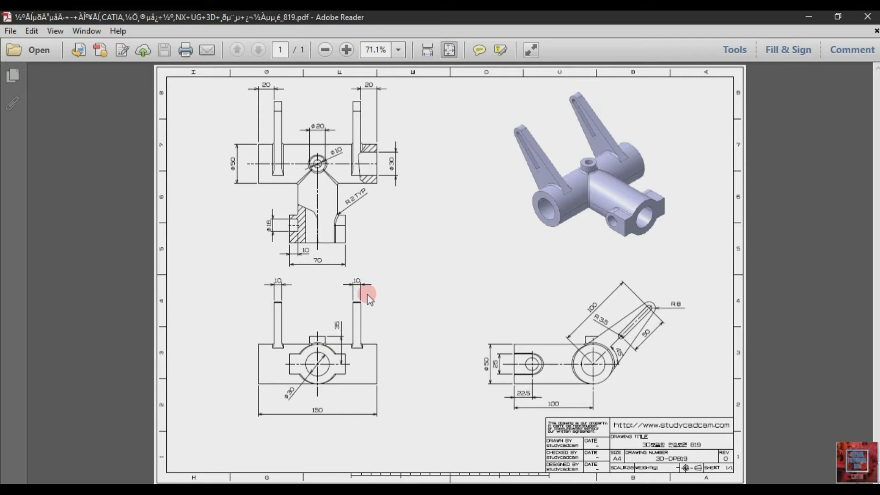
{"action": "left_click", "coordinate": [304, 487]}
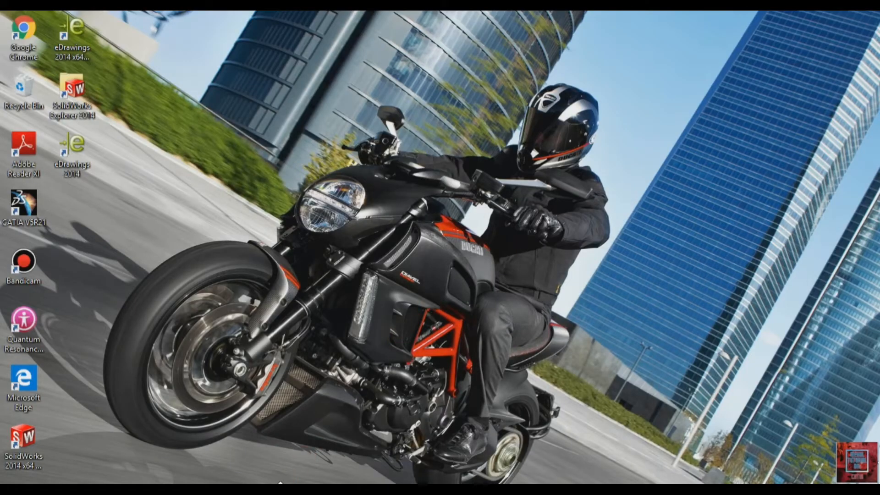
{"action": "left_click", "coordinate": [280, 483]}
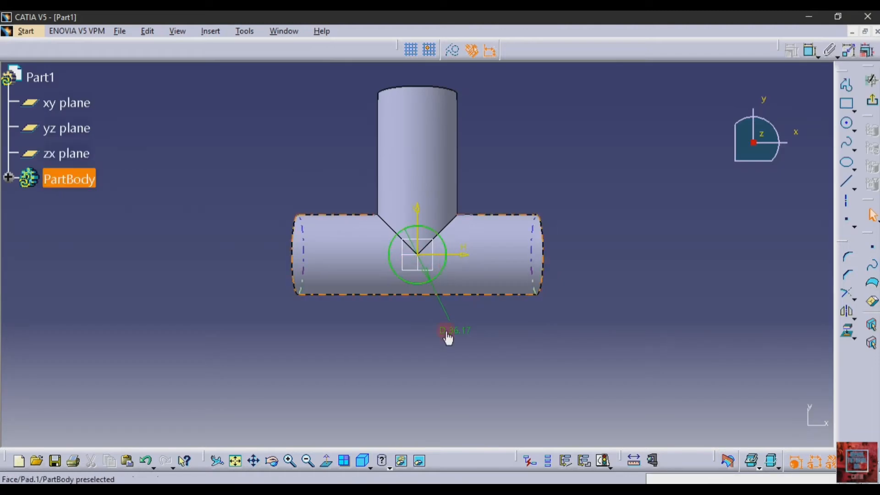
Set the xy-plane circle's diameter to 20 mm and exit the sketch.
{"action": "double_click", "coordinate": [448, 330]}
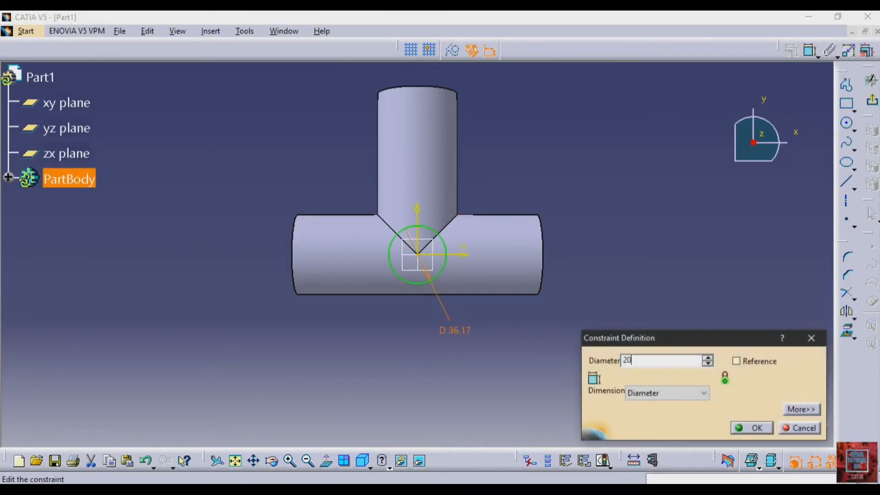
{"action": "key", "text": "Return"}
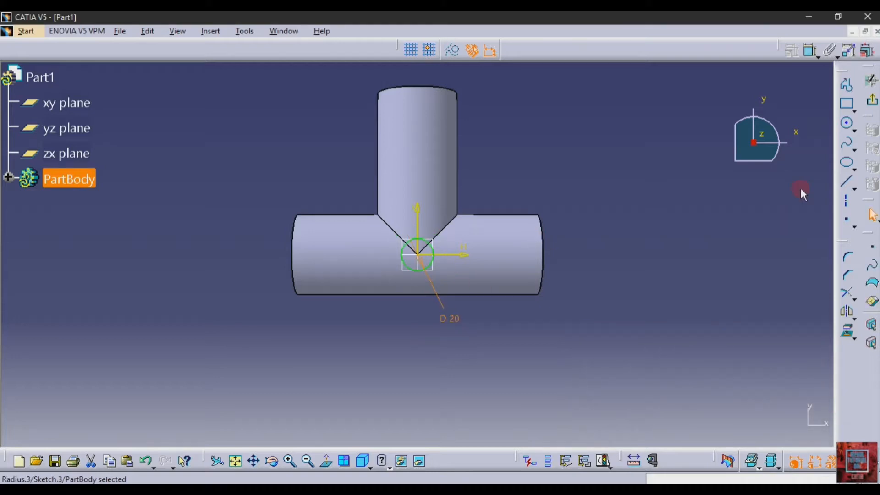
{"action": "left_click", "coordinate": [871, 100]}
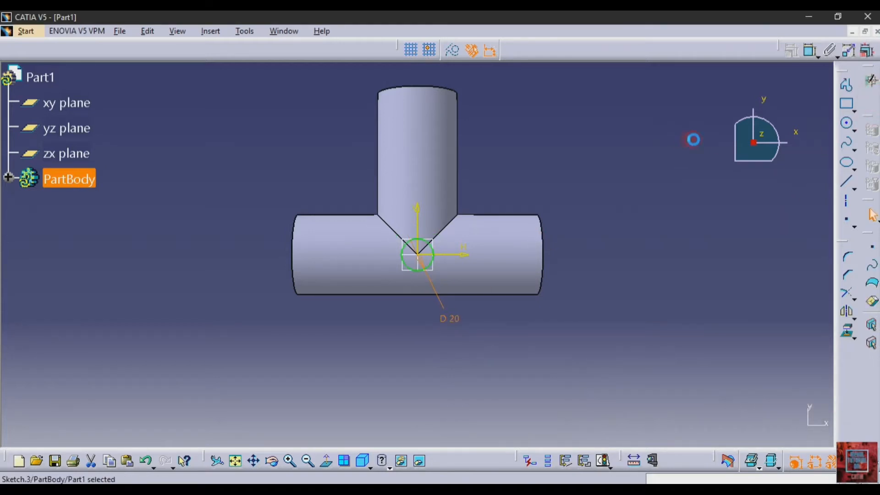
Pad the 20 mm circle 35 mm to form the upper boss at the cylinders' intersection.
{"action": "left_click", "coordinate": [849, 82]}
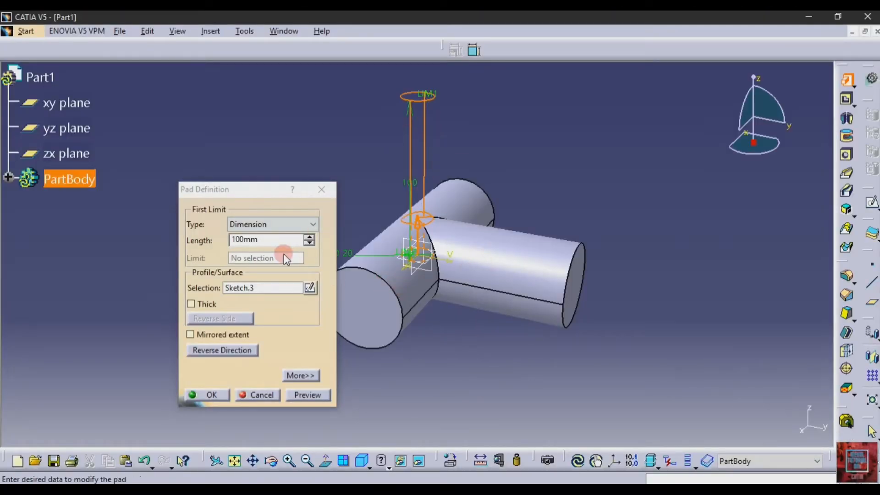
{"action": "double_click", "coordinate": [298, 238]}
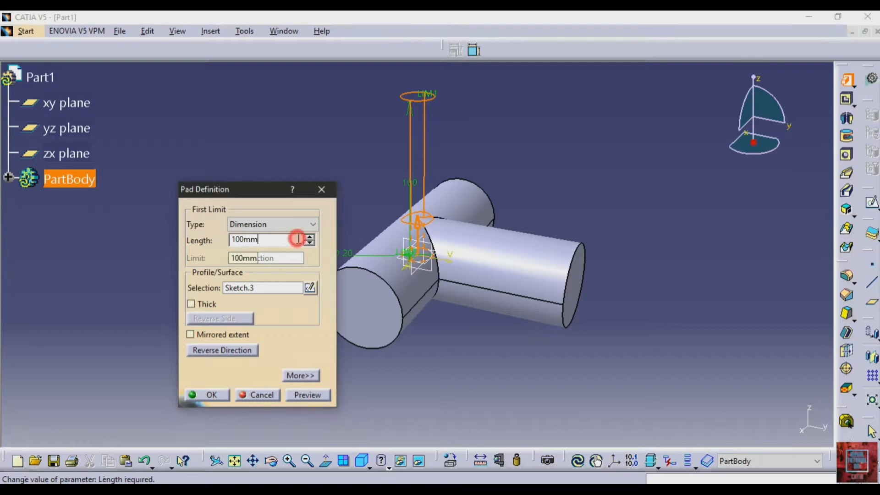
{"action": "type", "text": "35"}
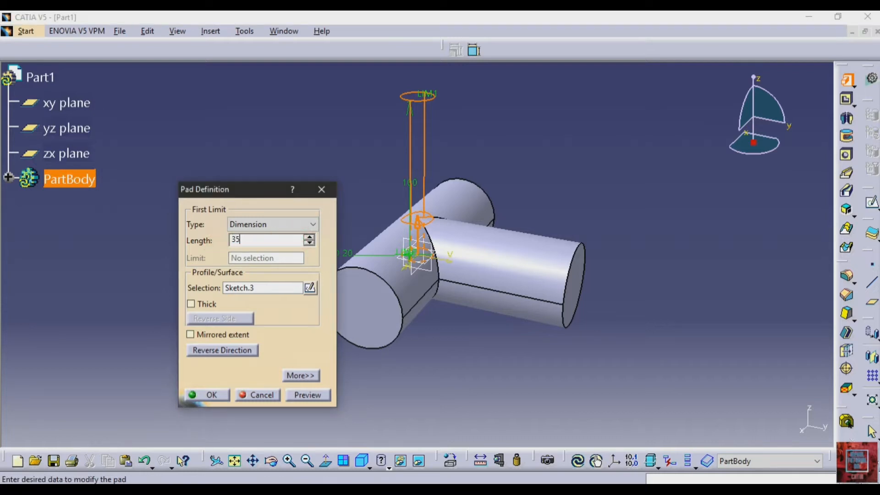
{"action": "key", "text": "Return"}
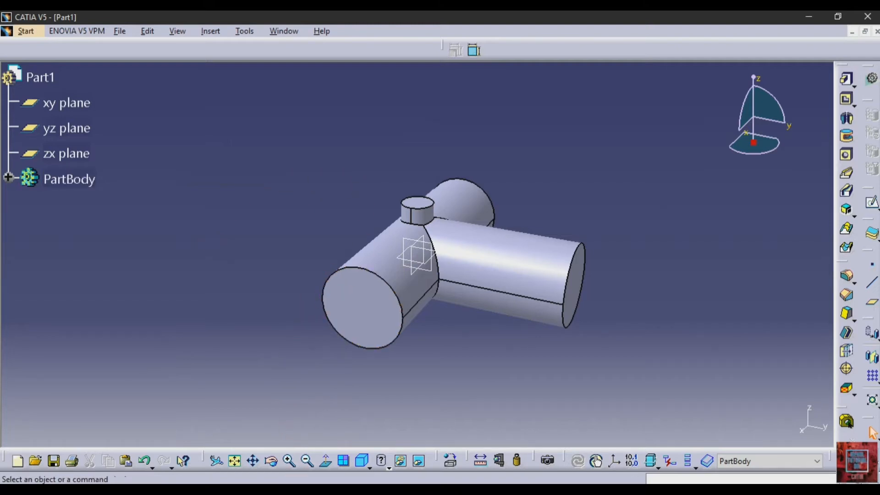
Check the reference drawing, start a sketch on the yz plane and project the branch cylinder's circular end edge into it.
{"action": "key", "text": "alt+Tab"}
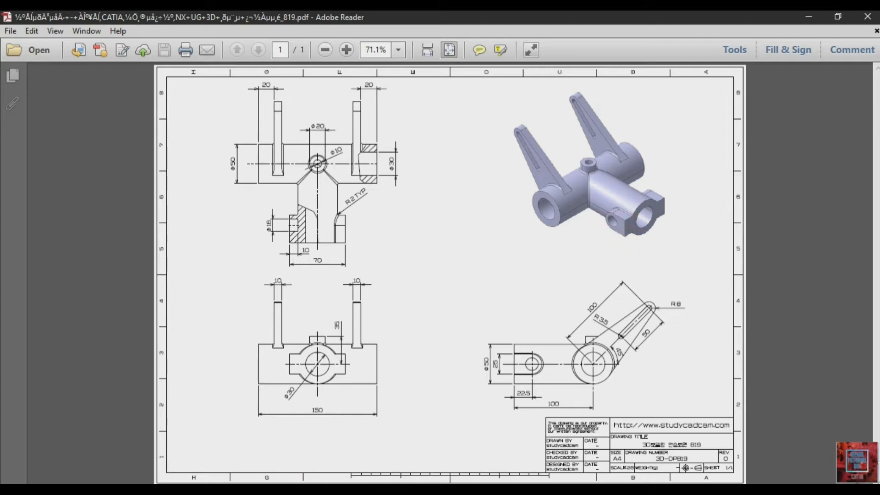
{"action": "key", "text": "alt+Tab"}
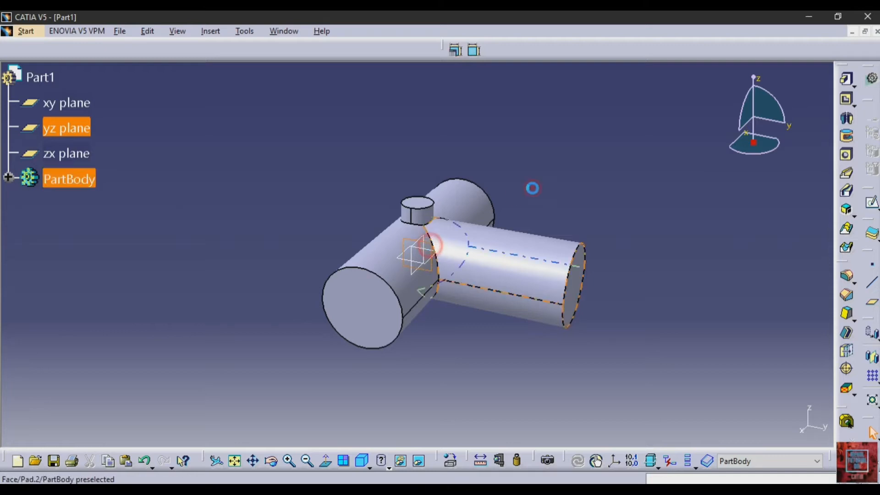
{"action": "left_click", "coordinate": [871, 202]}
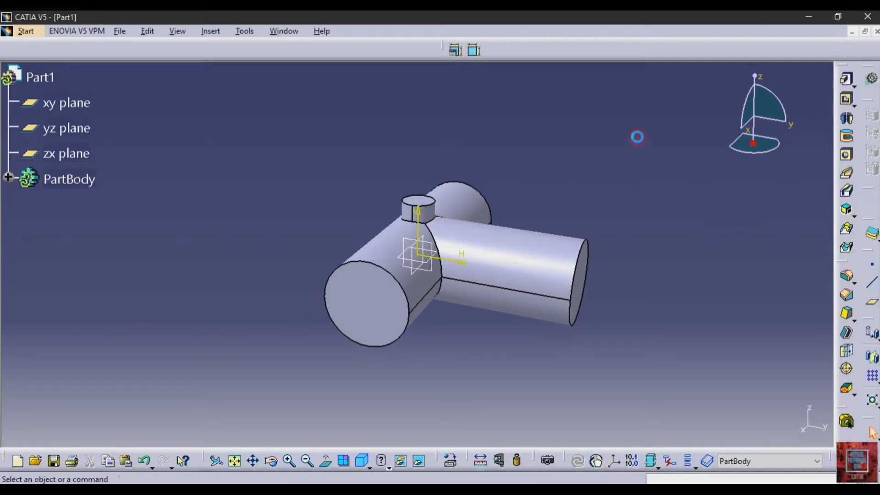
{"action": "left_click", "coordinate": [586, 238]}
{"action": "left_click", "coordinate": [847, 334]}
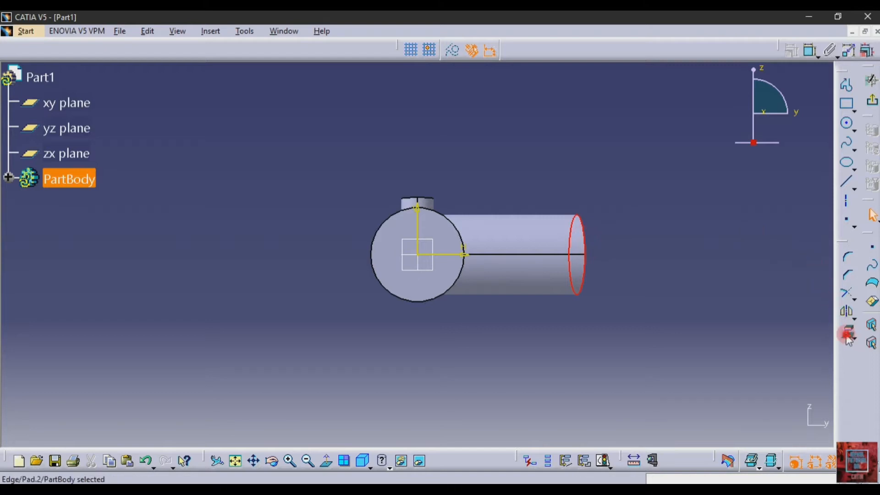
{"action": "left_click", "coordinate": [778, 304]}
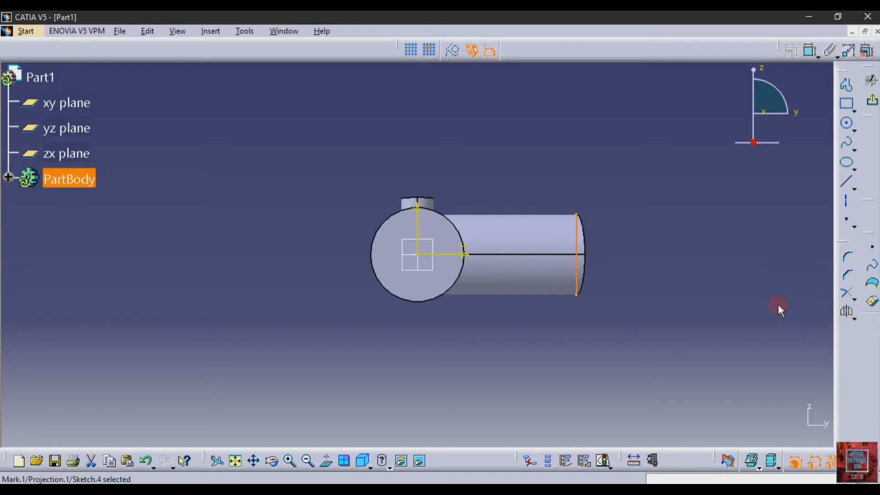
Sketch a short horizontal line above the branch axis, running inward from the projected end edge.
{"action": "left_click", "coordinate": [847, 183]}
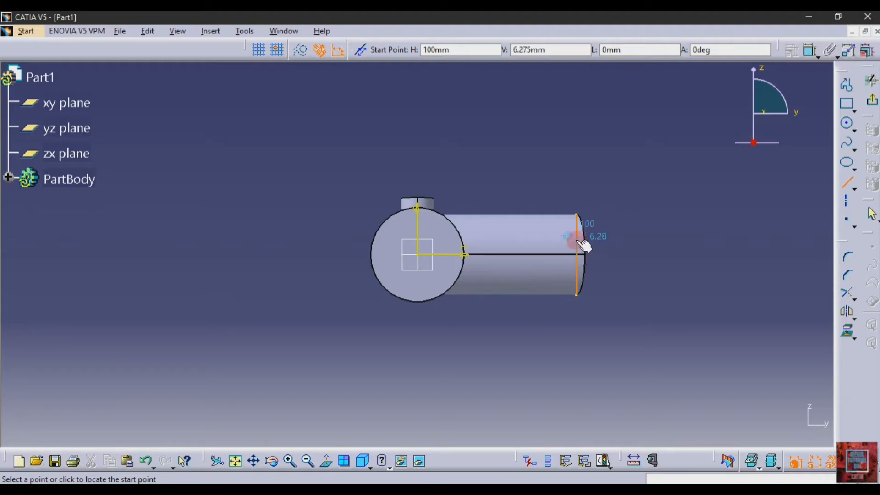
{"action": "left_click", "coordinate": [577, 238]}
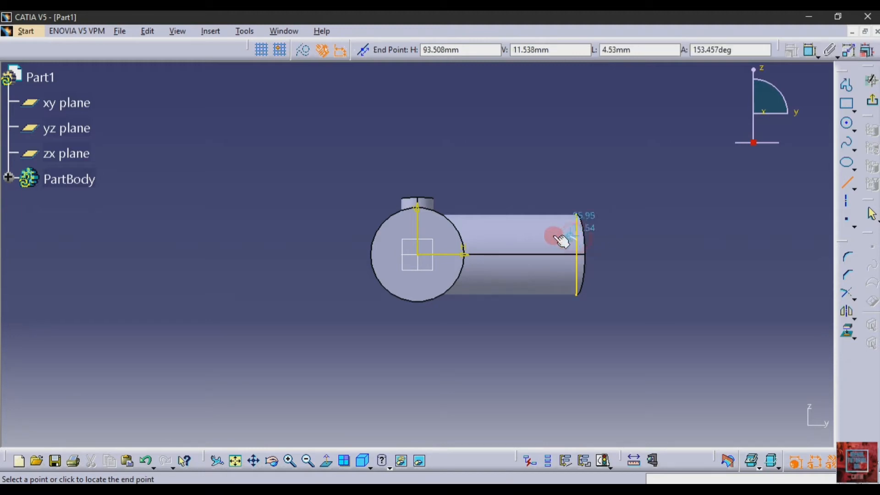
{"action": "left_click", "coordinate": [527, 238]}
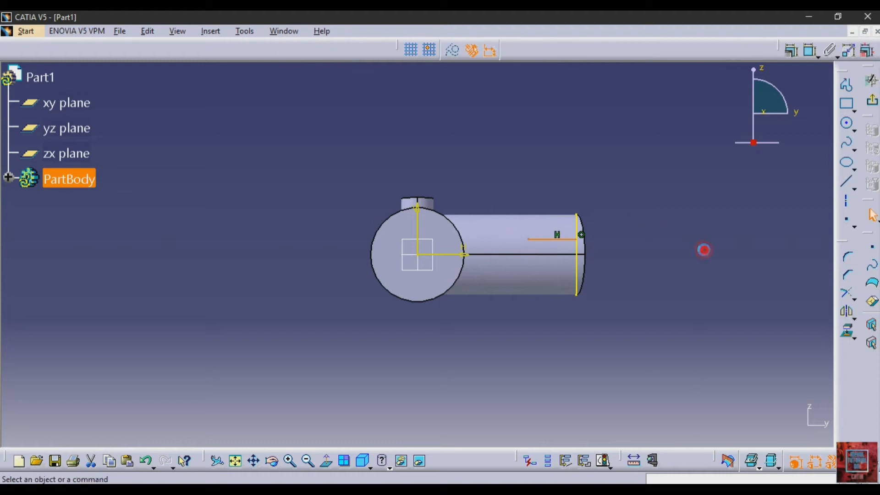
Mirror the short horizontal line about the sketch's horizontal axis.
{"action": "left_click", "coordinate": [847, 328]}
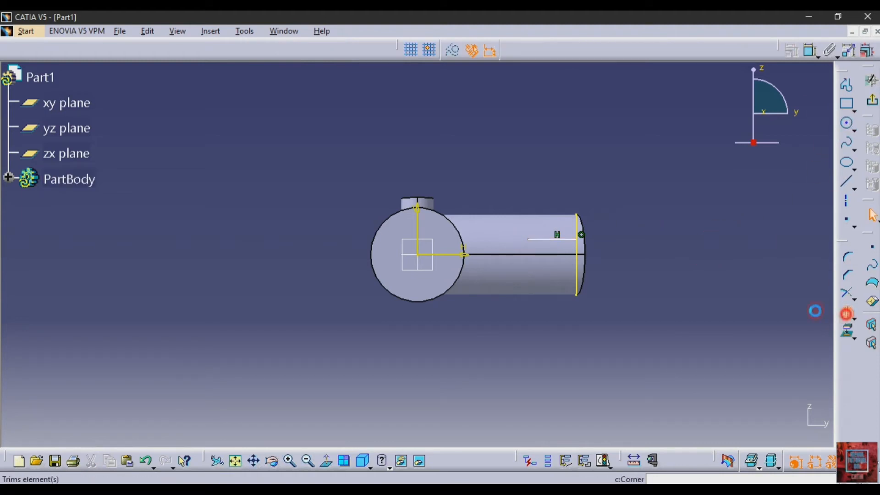
{"action": "left_click", "coordinate": [540, 238]}
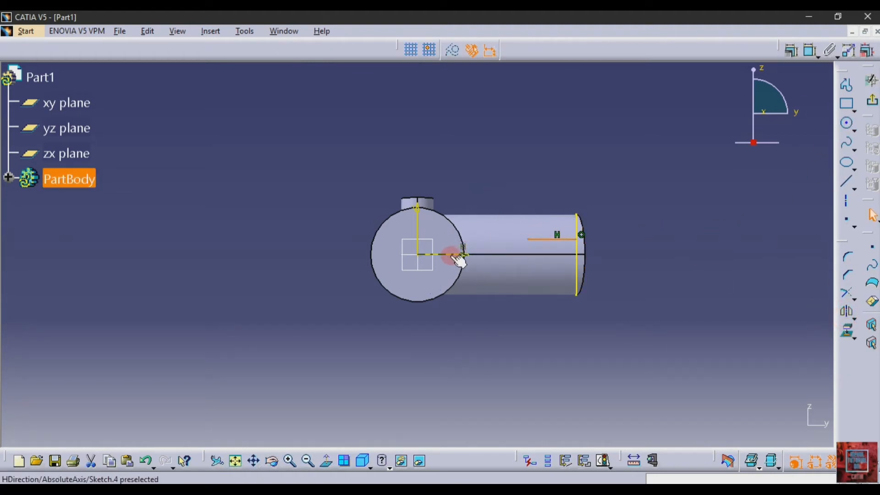
{"action": "left_click", "coordinate": [555, 238]}
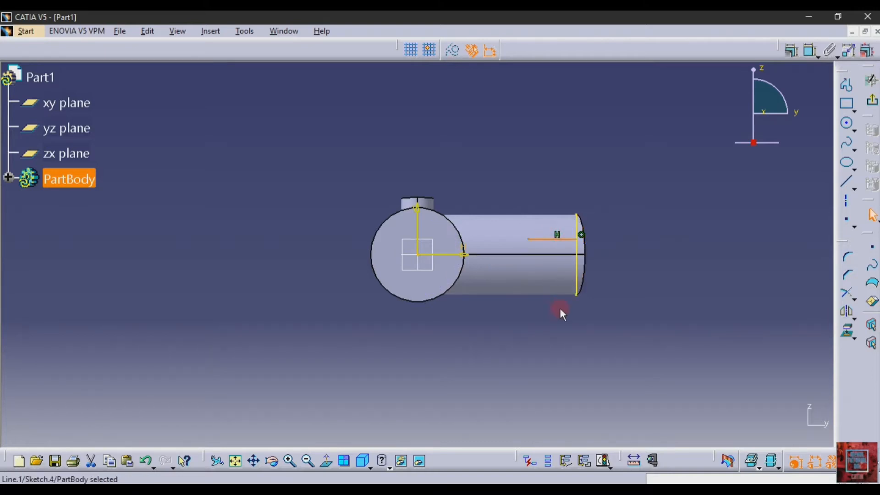
{"action": "left_click", "coordinate": [846, 311]}
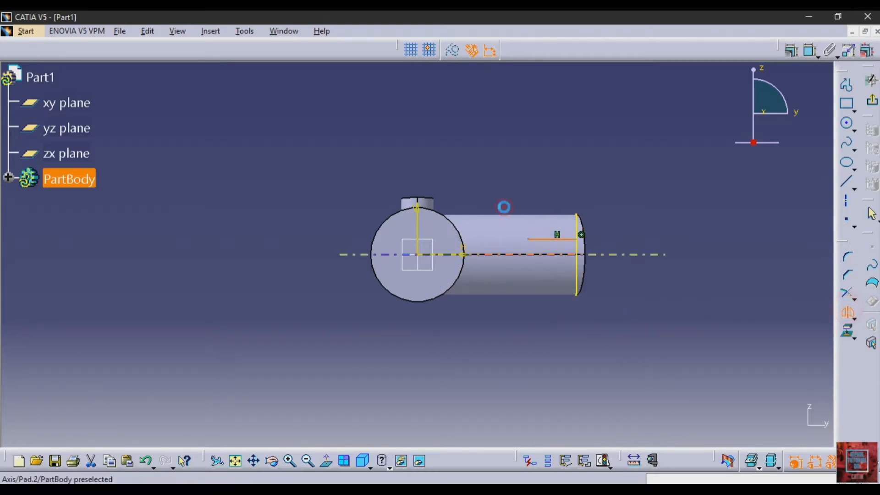
{"action": "left_click", "coordinate": [452, 254]}
{"action": "left_click", "coordinate": [649, 285]}
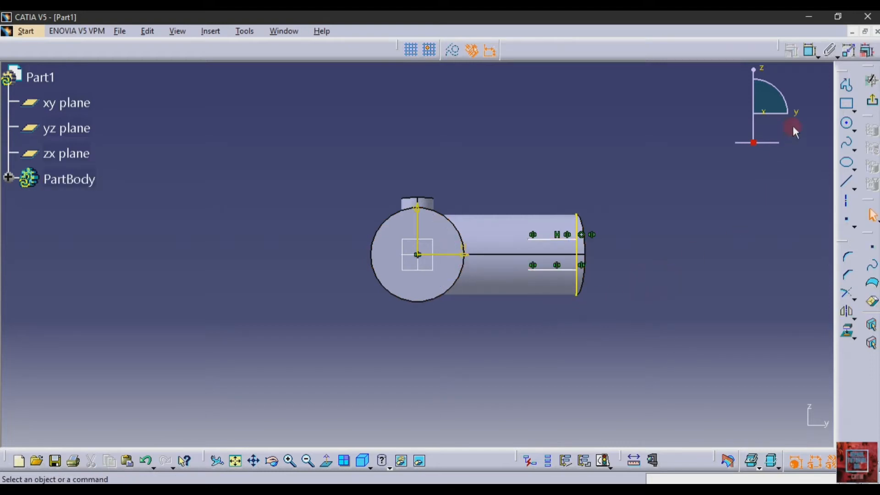
Sketch a circle of about 41 mm diameter centred directly above the inner ends of the two horizontal lines.
{"action": "left_click", "coordinate": [847, 128]}
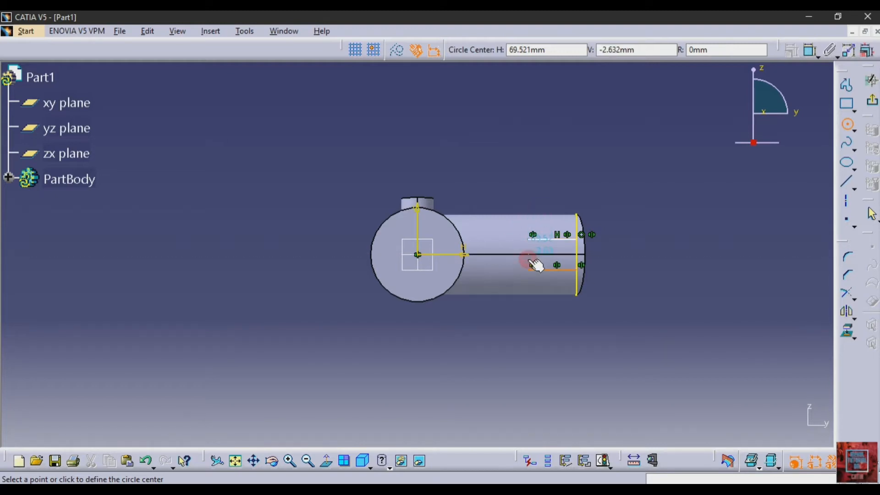
{"action": "left_click", "coordinate": [528, 223]}
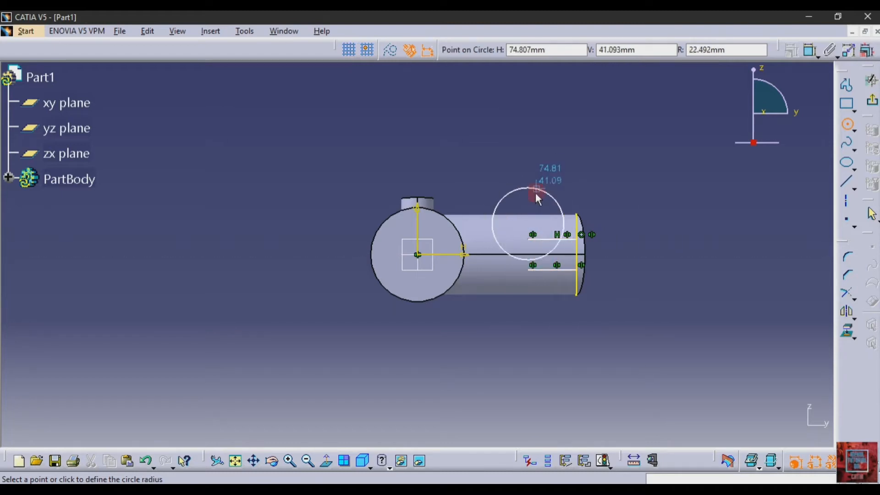
{"action": "left_click", "coordinate": [535, 192]}
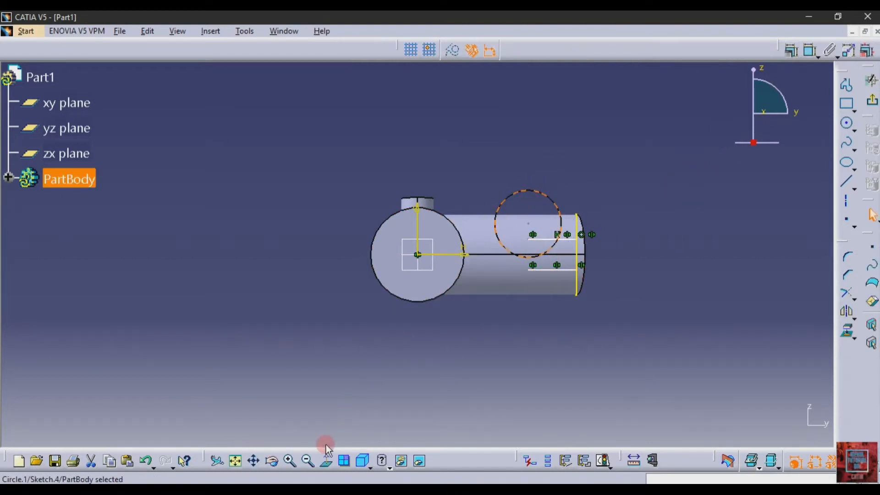
Check the side lug's size in the reference drawing, then dimension the new circle and set its diameter to 25 mm.
{"action": "key", "text": "alt+Tab"}
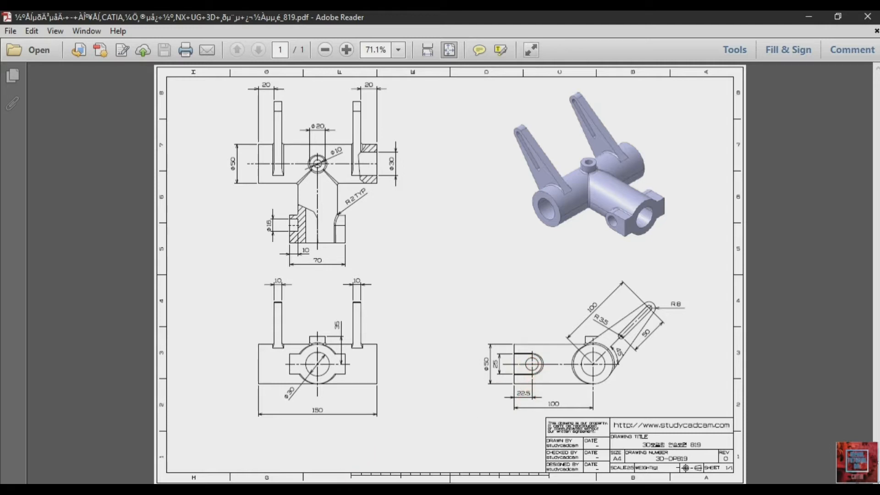
{"action": "key", "text": "alt+Tab"}
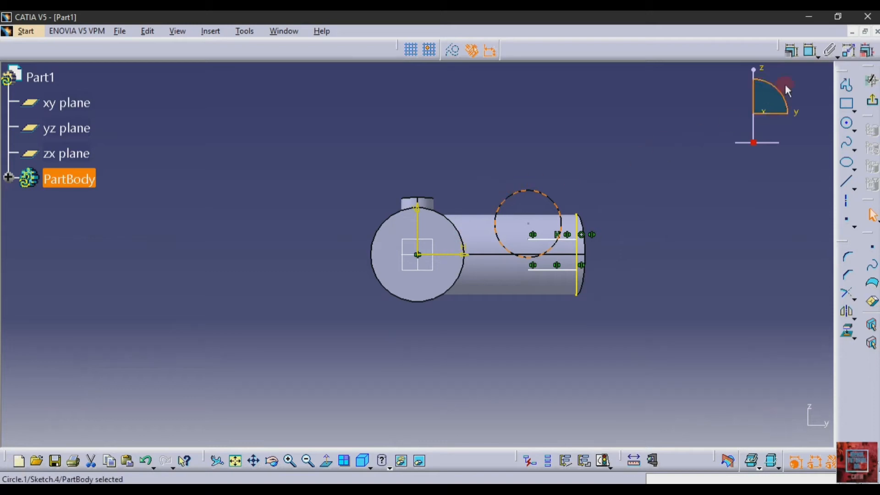
{"action": "left_click", "coordinate": [809, 49]}
{"action": "left_click", "coordinate": [577, 152]}
{"action": "double_click", "coordinate": [576, 152]}
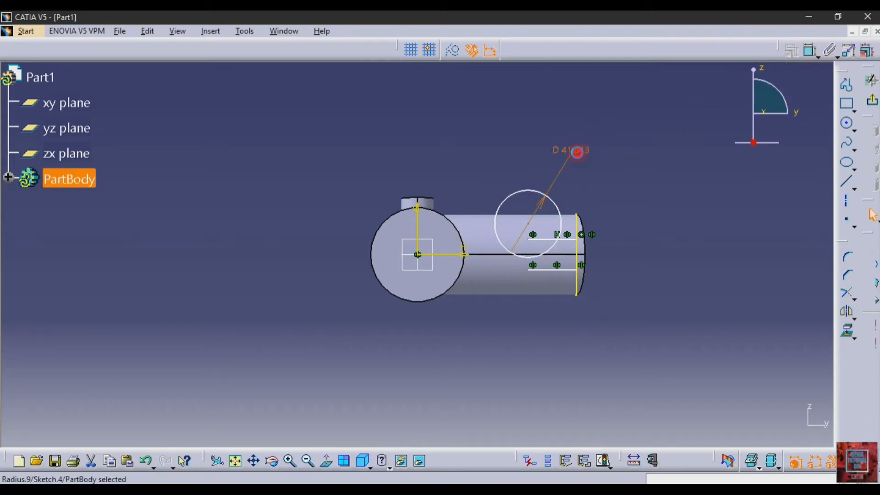
{"action": "type", "text": "25"}
{"action": "key", "text": "Return"}
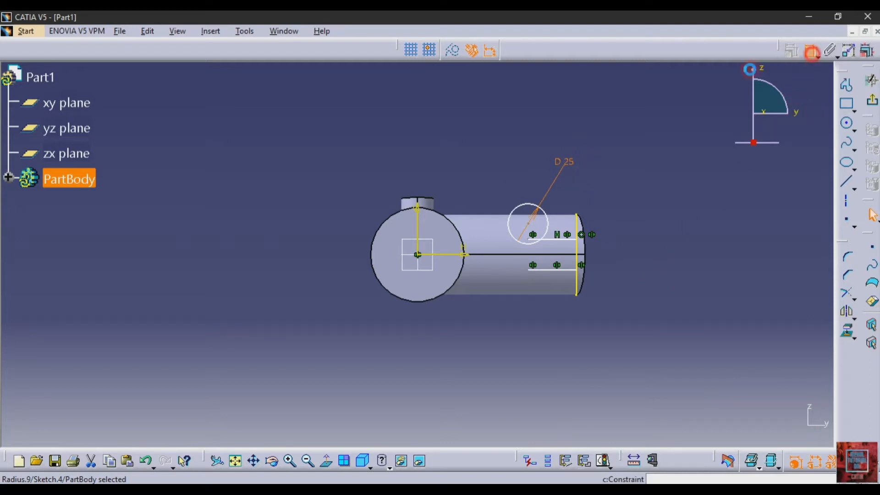
Dimension the vertical distance from the circle's centre to the lower horizontal line and set it to 25/2 mm.
{"action": "left_click", "coordinate": [527, 223]}
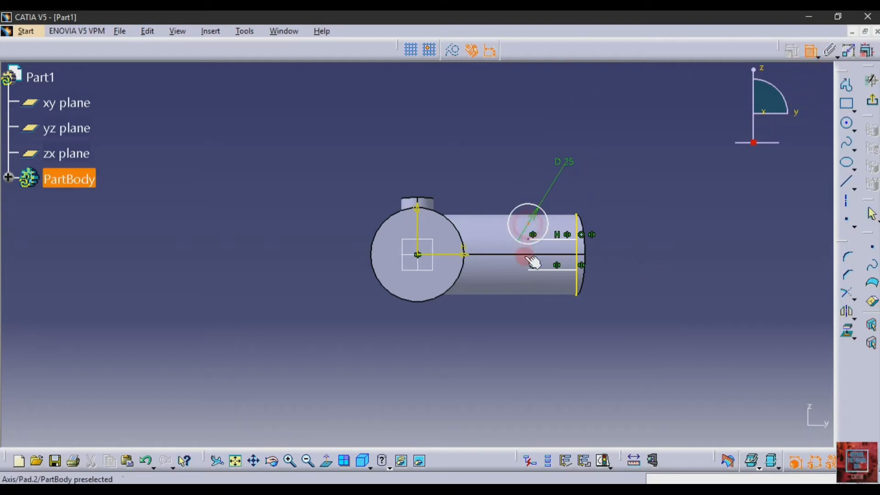
{"action": "left_click", "coordinate": [528, 269]}
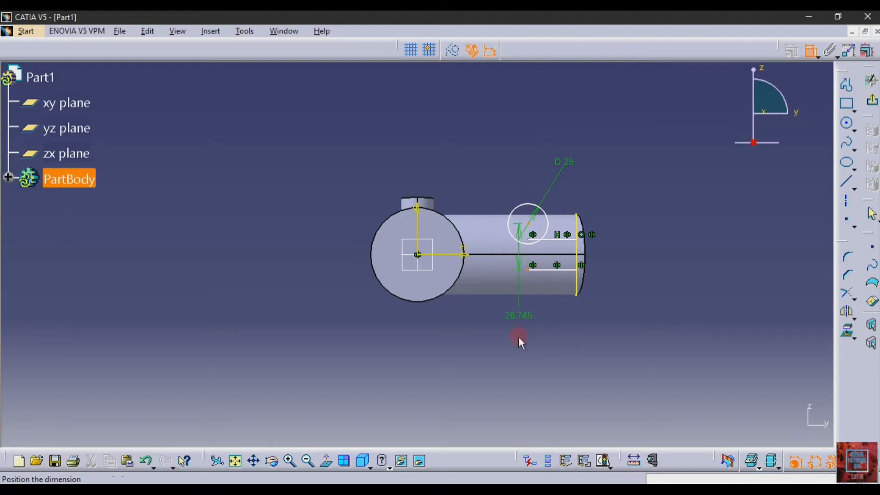
{"action": "left_click", "coordinate": [656, 321]}
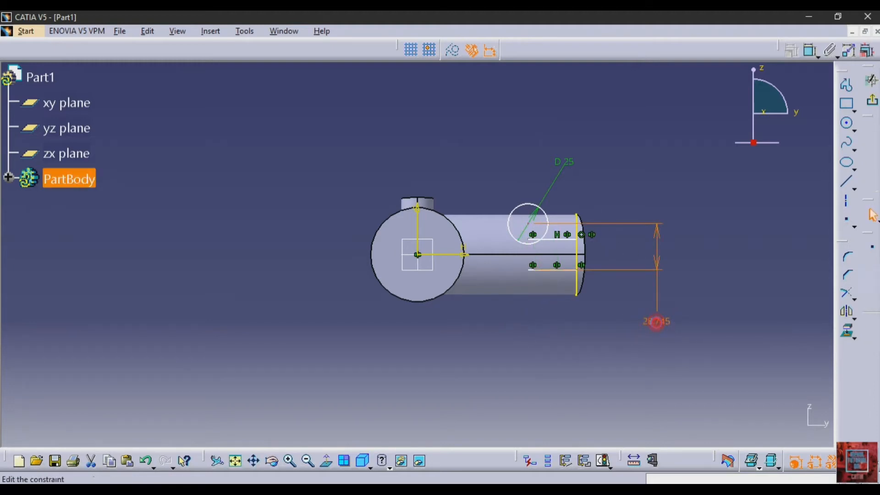
{"action": "double_click", "coordinate": [656, 321]}
{"action": "type", "text": "25"}
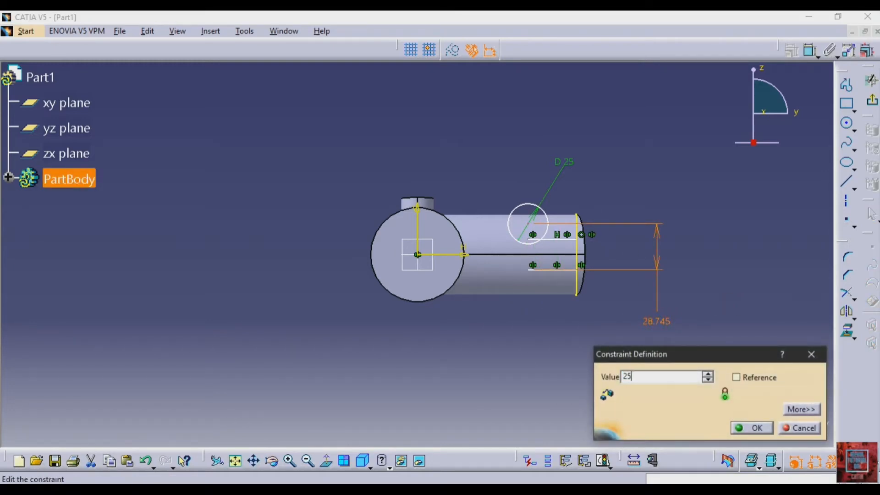
{"action": "type", "text": "/2"}
{"action": "key", "text": "Return"}
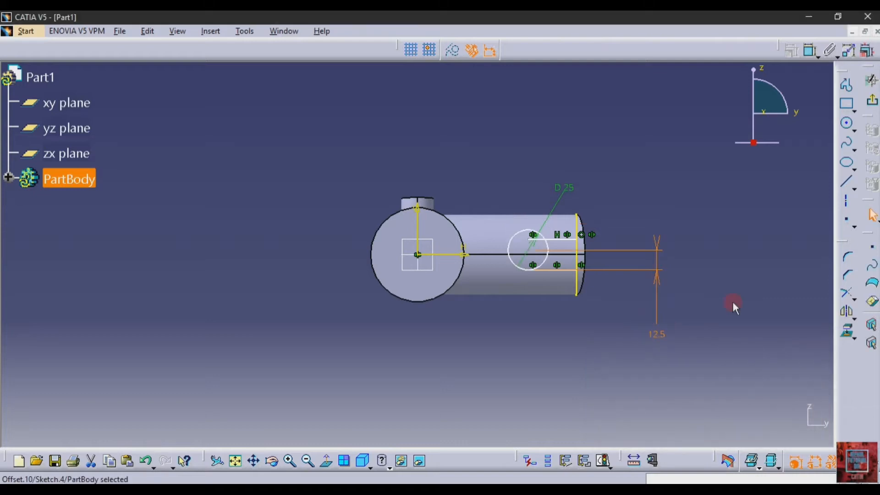
Dimension the distance between the upper horizontal line and the branch axis and set it to 12.5 mm.
{"action": "left_click", "coordinate": [552, 238]}
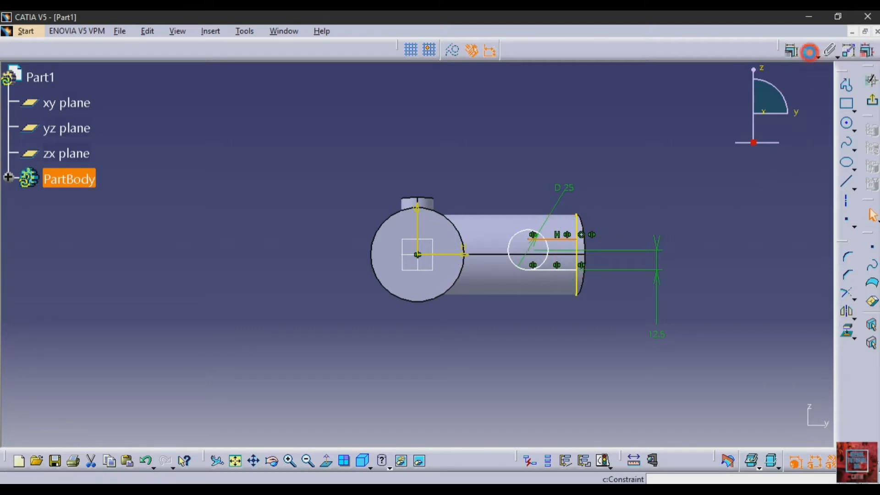
{"action": "left_click", "coordinate": [811, 52]}
{"action": "left_click", "coordinate": [563, 255]}
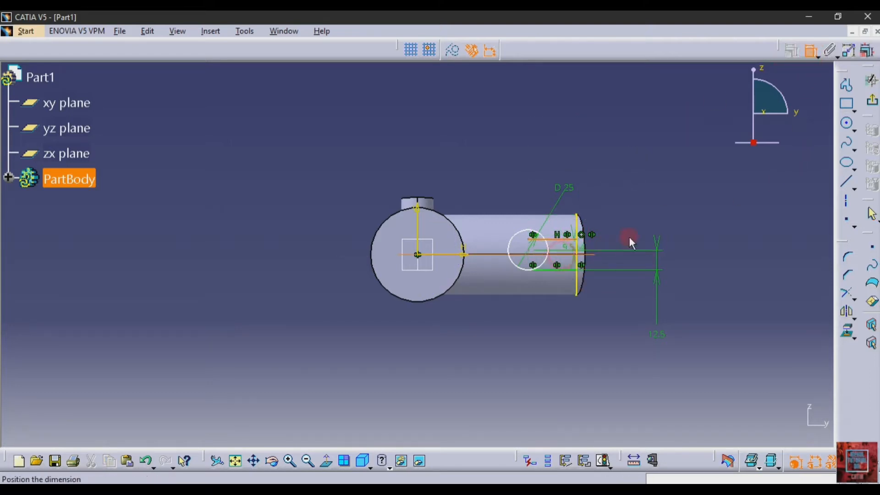
{"action": "left_click", "coordinate": [683, 150]}
{"action": "double_click", "coordinate": [684, 149]}
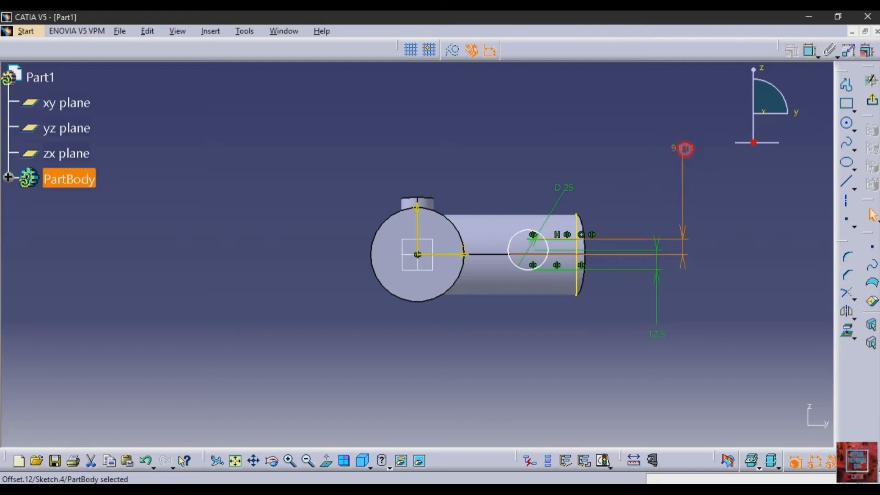
{"action": "type", "text": "12.5"}
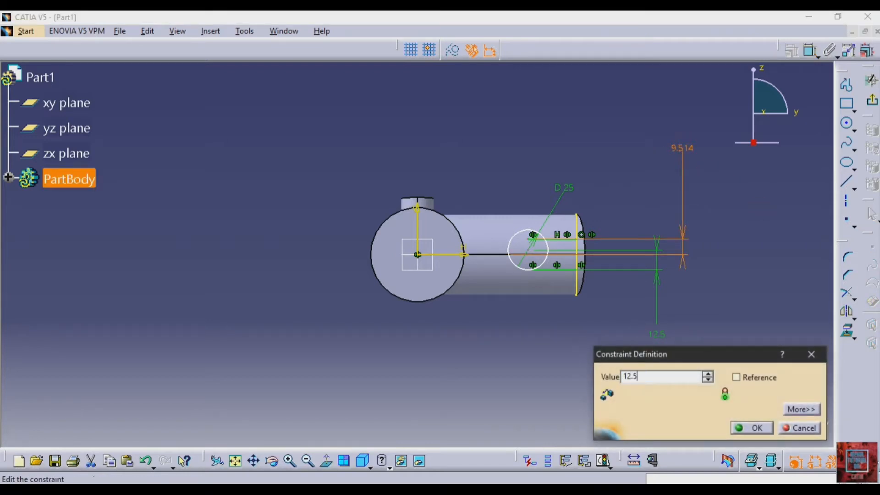
{"action": "key", "text": "Return"}
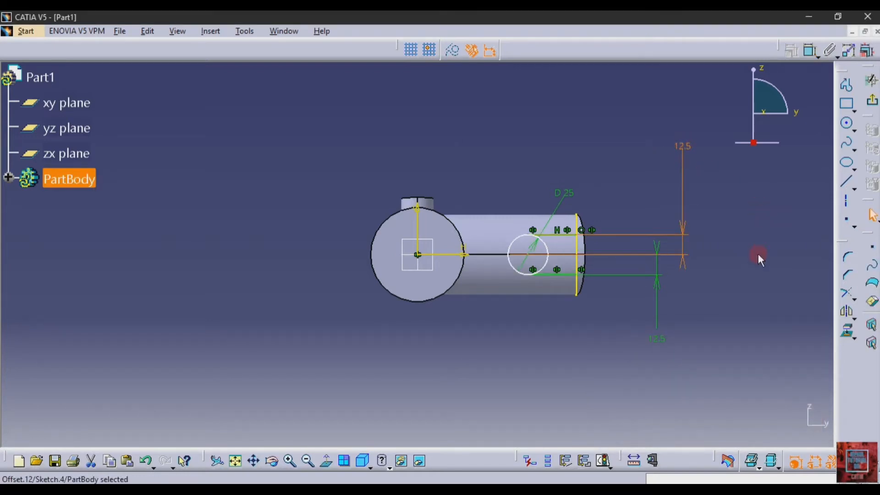
{"action": "left_click", "coordinate": [758, 255]}
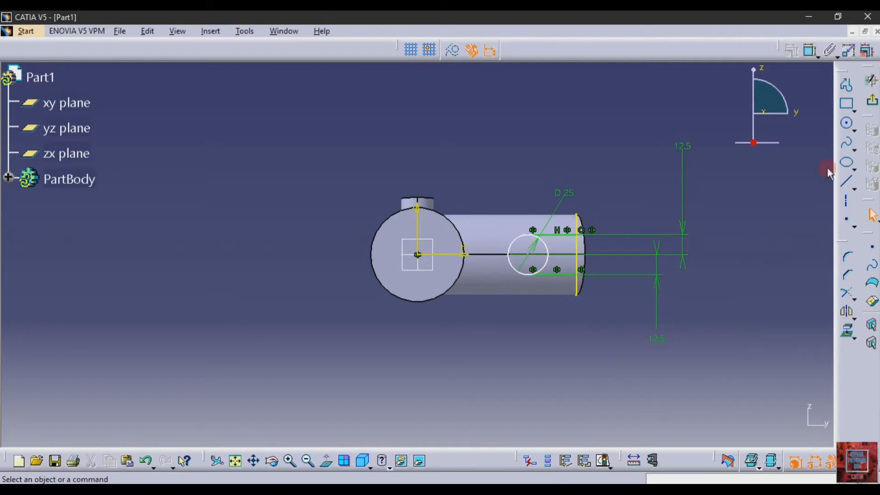
Dimension the upper horizontal line's length and set it to 22.5 mm.
{"action": "left_click", "coordinate": [809, 50]}
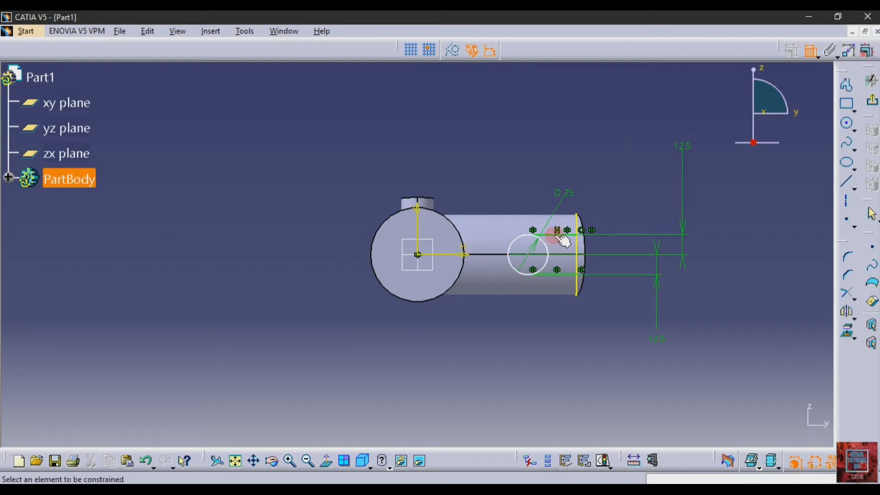
{"action": "left_click", "coordinate": [556, 235]}
{"action": "left_click", "coordinate": [563, 133]}
{"action": "double_click", "coordinate": [562, 130]}
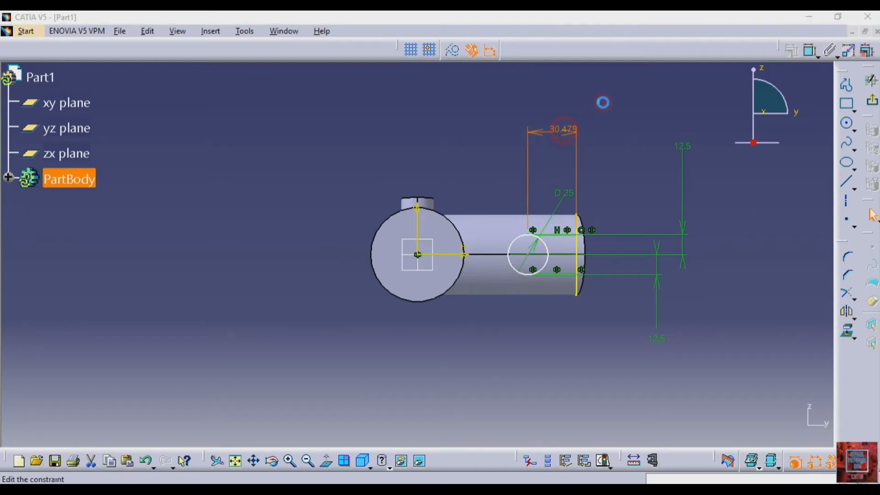
{"action": "type", "text": "22.5"}
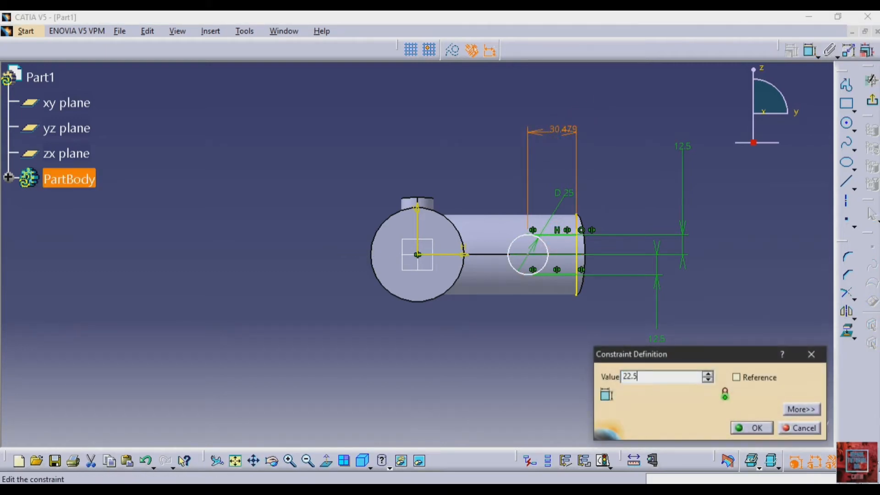
{"action": "key", "text": "Return"}
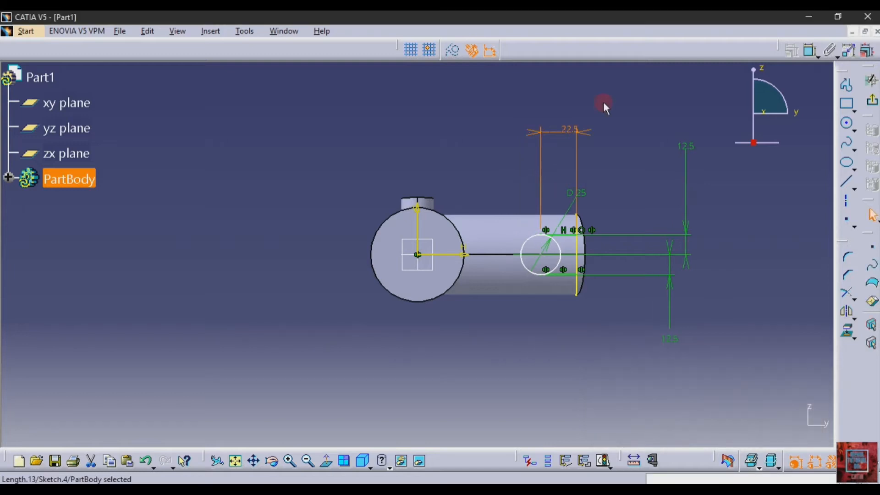
Trim away the circle's half between the two horizontal lines and delete the arc's redundant D 25 dimension.
{"action": "left_click", "coordinate": [853, 297]}
{"action": "left_click", "coordinate": [834, 310]}
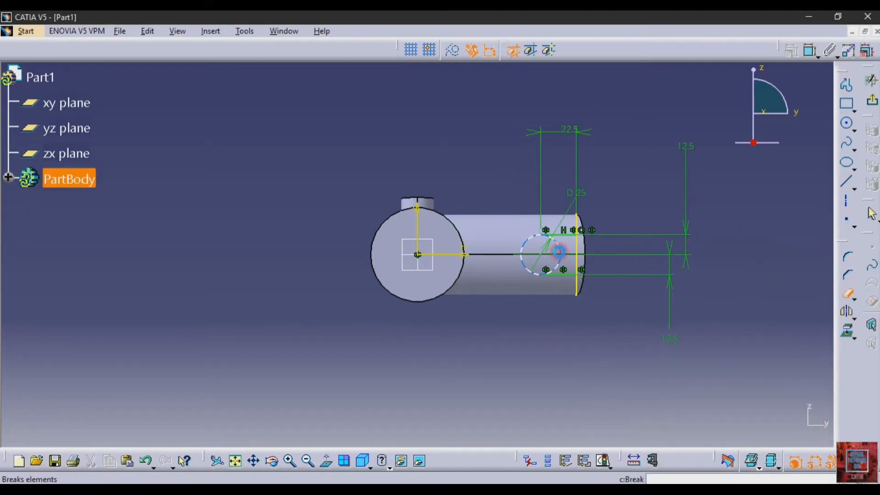
{"action": "left_click", "coordinate": [560, 253]}
{"action": "left_click", "coordinate": [704, 191]}
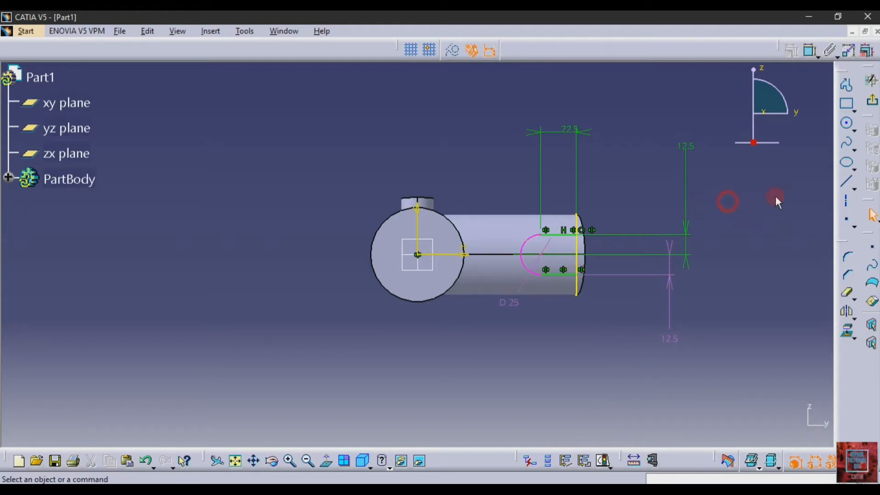
{"action": "left_click", "coordinate": [513, 298]}
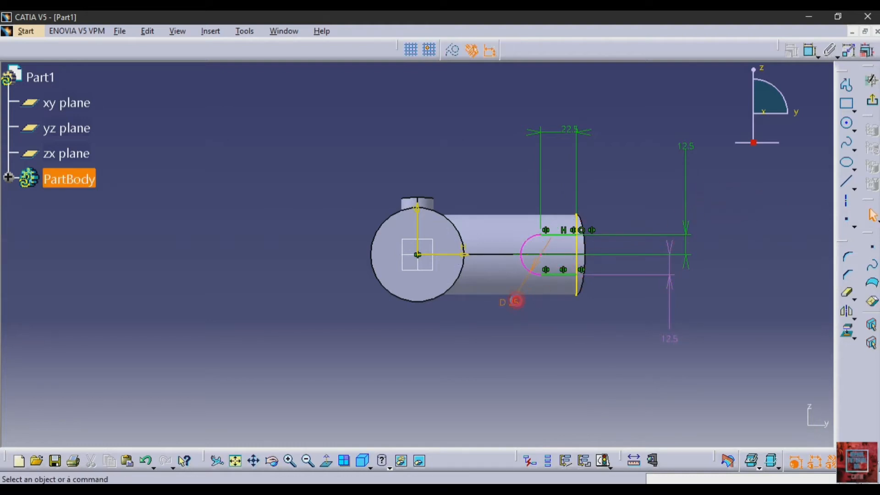
{"action": "left_click", "coordinate": [574, 428]}
{"action": "left_click", "coordinate": [845, 220]}
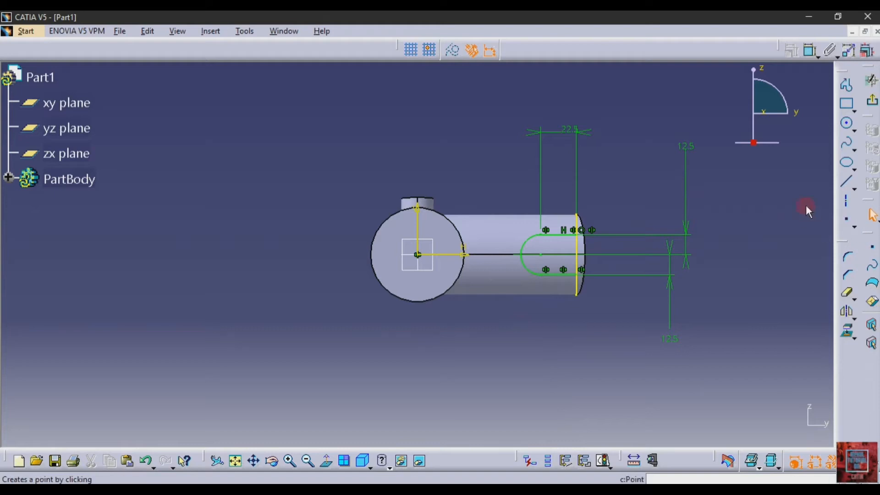
{"action": "left_click", "coordinate": [577, 248]}
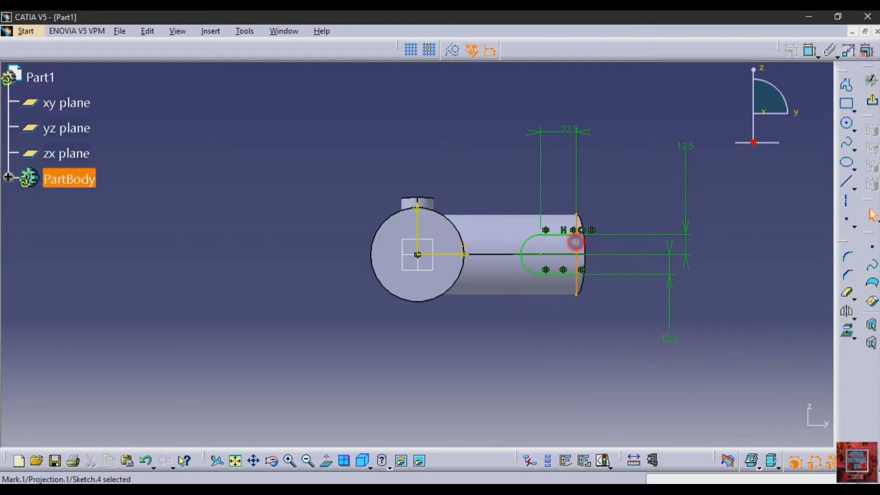
{"action": "left_click", "coordinate": [644, 138]}
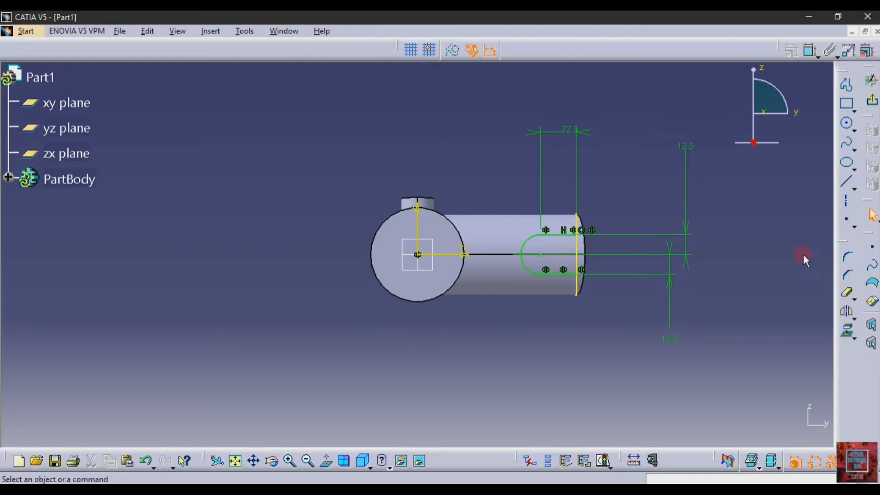
Trim the projected end edge above and below the two horizontal lines to close the lug profile, and exit the sketch.
{"action": "left_click", "coordinate": [848, 294]}
{"action": "left_click", "coordinate": [576, 225]}
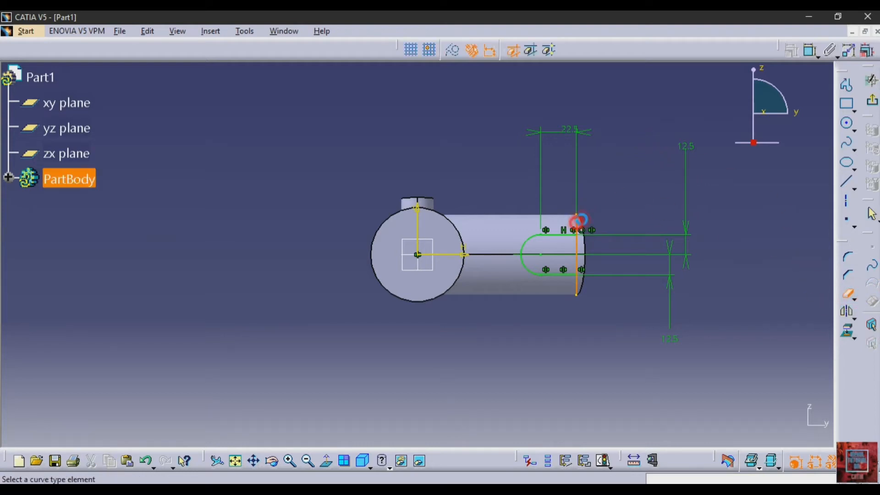
{"action": "left_click", "coordinate": [846, 293]}
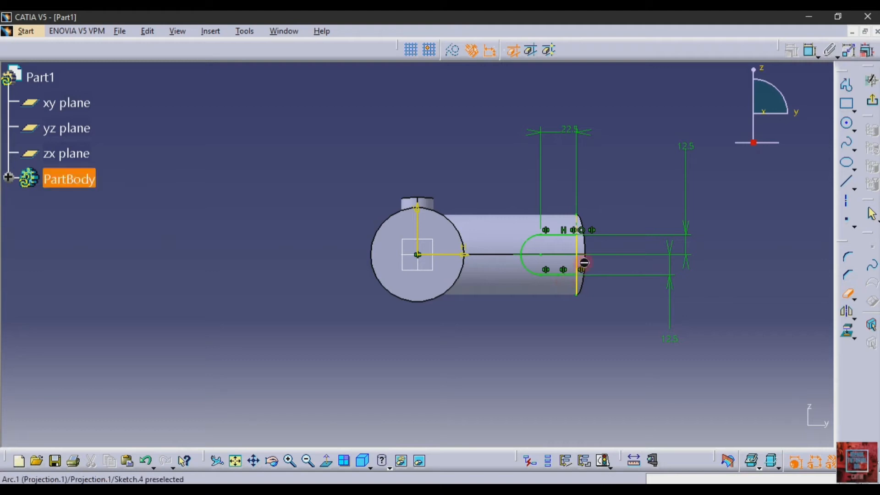
{"action": "left_click", "coordinate": [579, 286]}
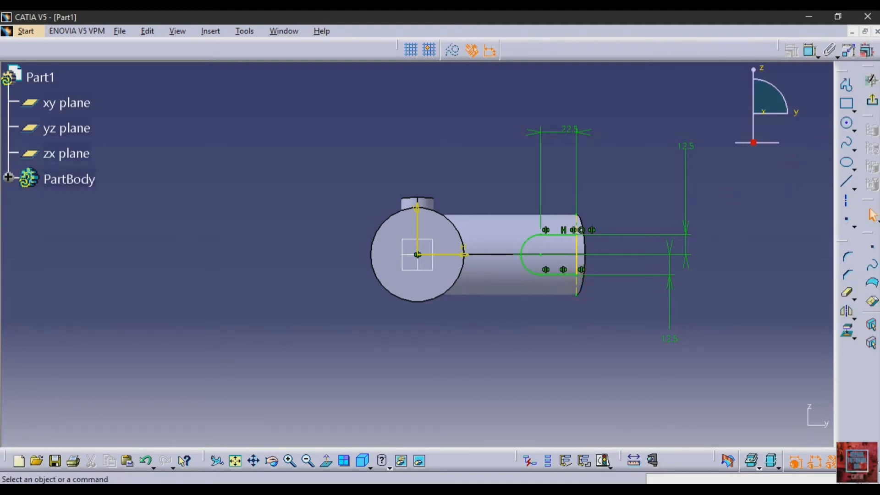
{"action": "left_click", "coordinate": [871, 100]}
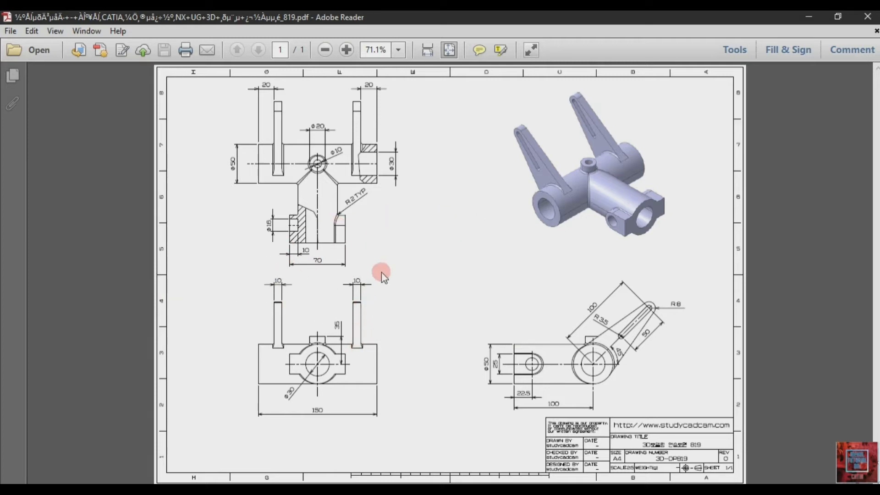
{"action": "key", "text": "alt+Tab"}
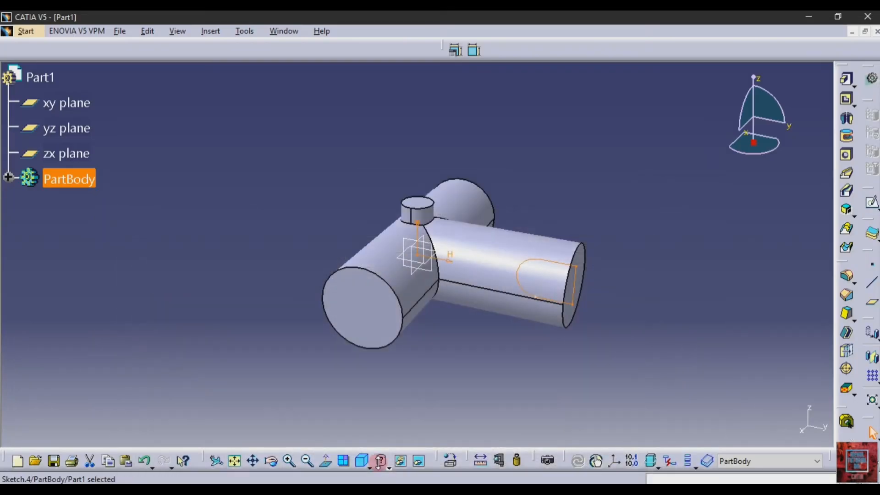
{"action": "left_click", "coordinate": [848, 81]}
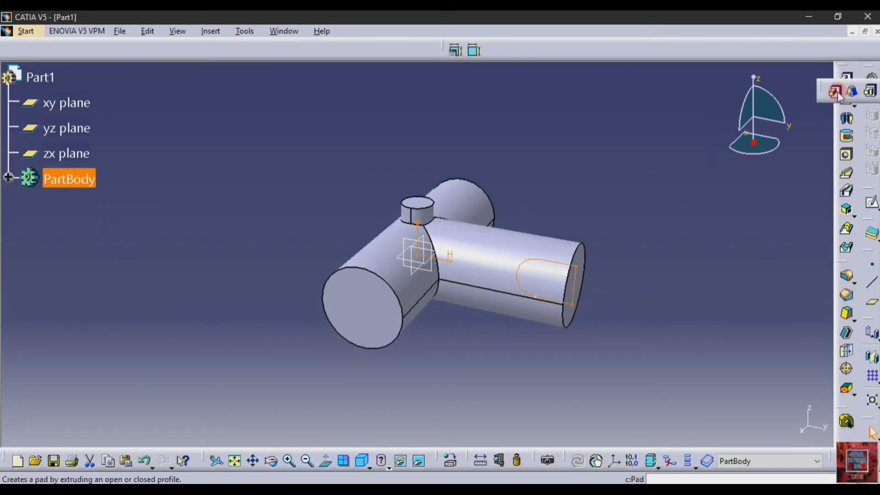
{"action": "left_click", "coordinate": [835, 93]}
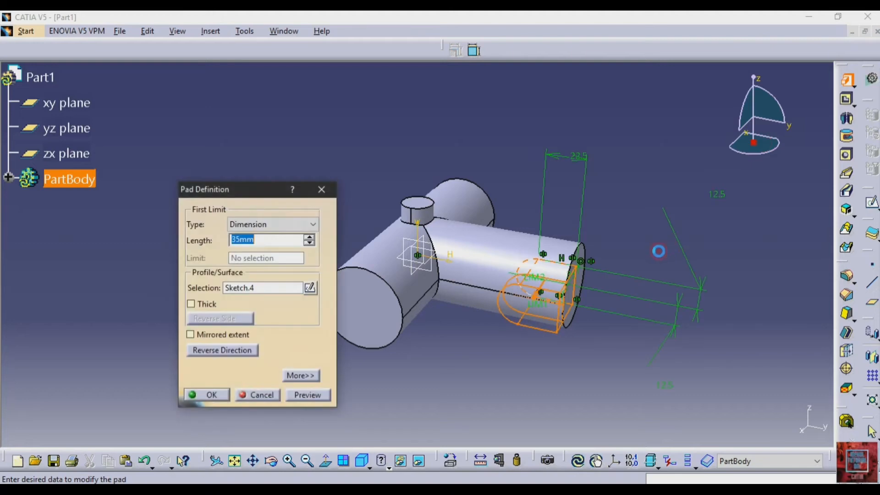
{"action": "left_click", "coordinate": [252, 336]}
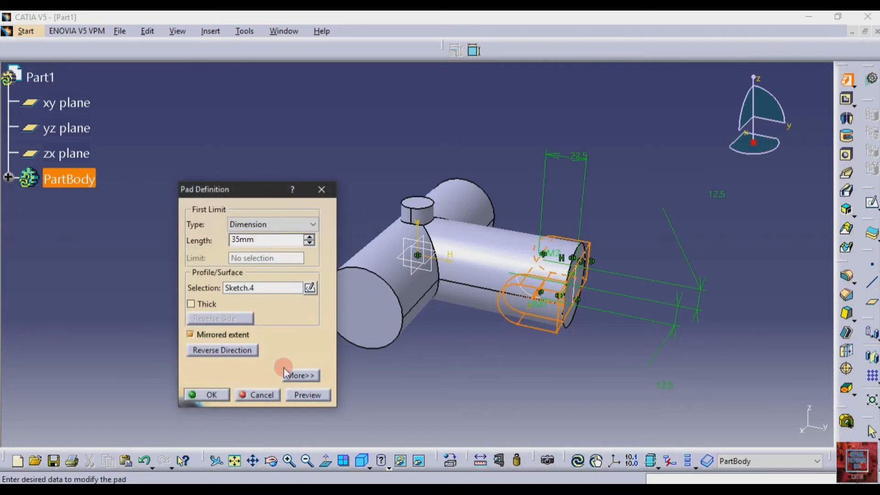
{"action": "left_click", "coordinate": [296, 394]}
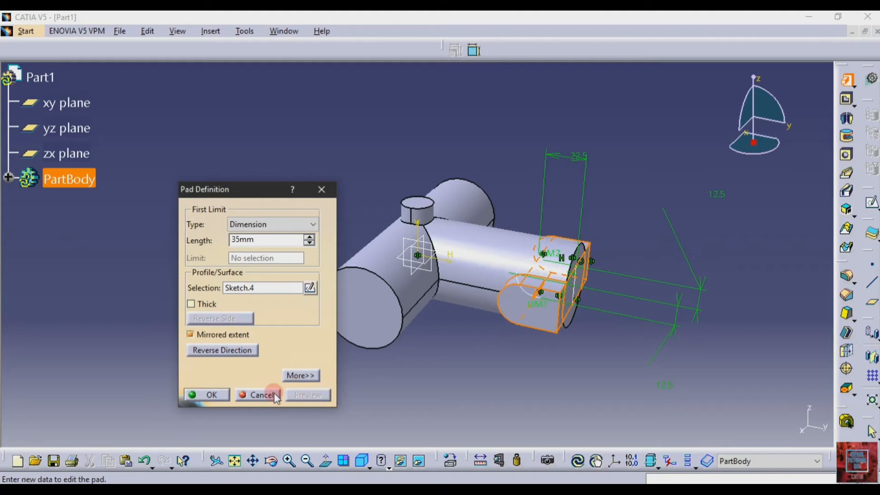
{"action": "left_click", "coordinate": [275, 395]}
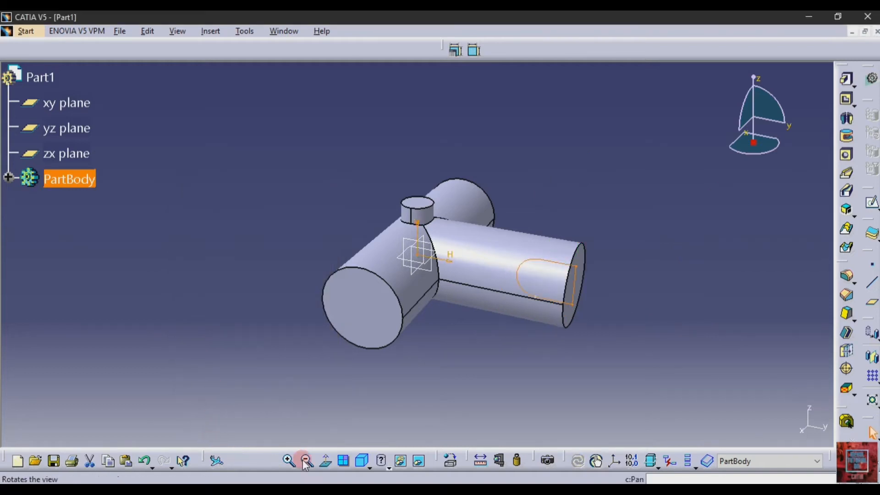
Pad the closed lug profile by 35 mm with mirrored extent to form both side lugs on the branch cylinder.
{"action": "left_click", "coordinate": [843, 81]}
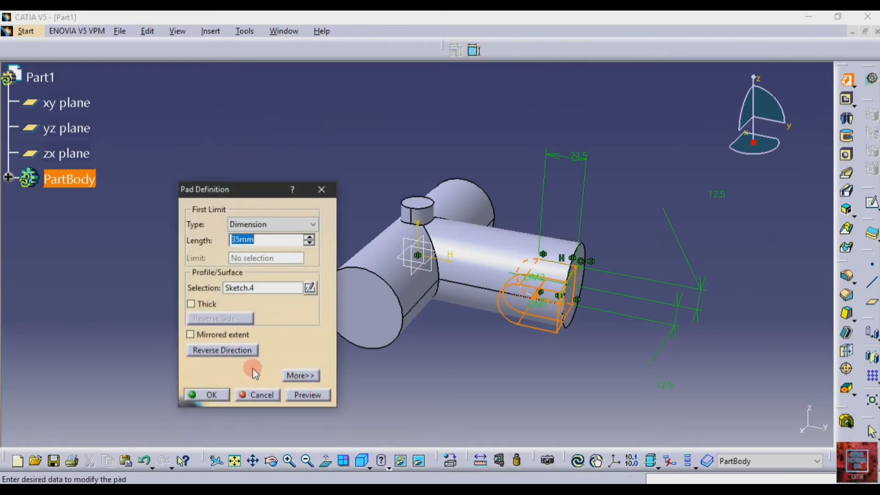
{"action": "left_click", "coordinate": [236, 335]}
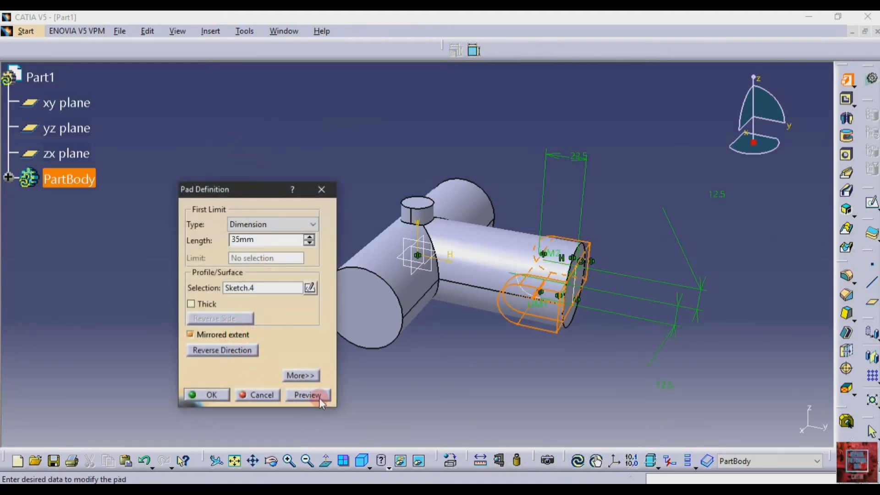
{"action": "left_click", "coordinate": [224, 392]}
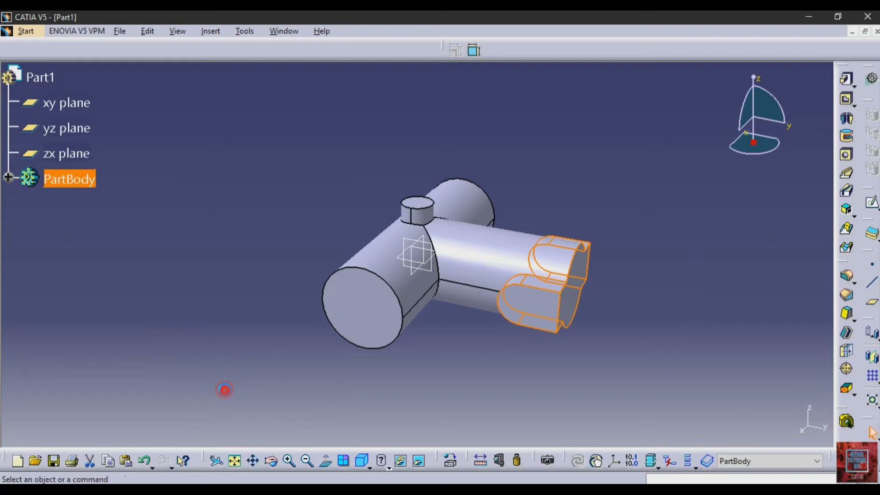
Check the reference drawing and create a reference plane offset from the yz plane toward the main cylinder's near end.
{"action": "left_click", "coordinate": [557, 318]}
{"action": "left_click", "coordinate": [288, 487]}
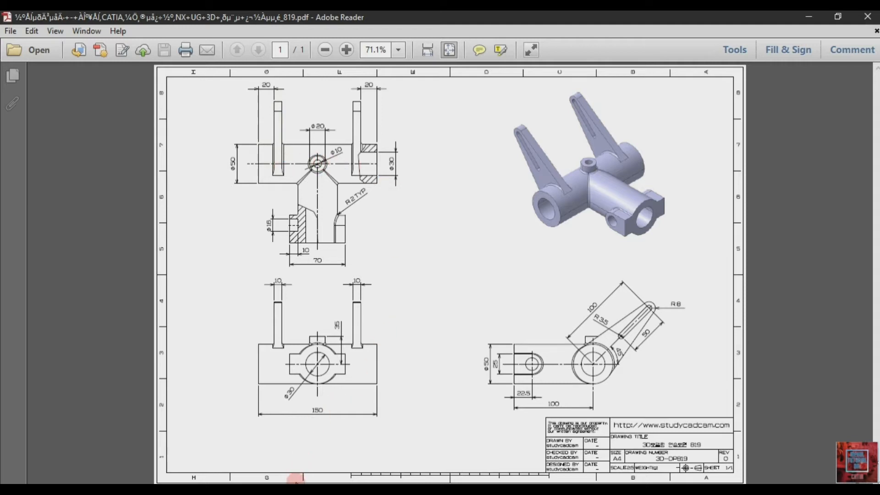
{"action": "mouse_move", "coordinate": [303, 481]}
{"action": "left_click", "coordinate": [292, 454]}
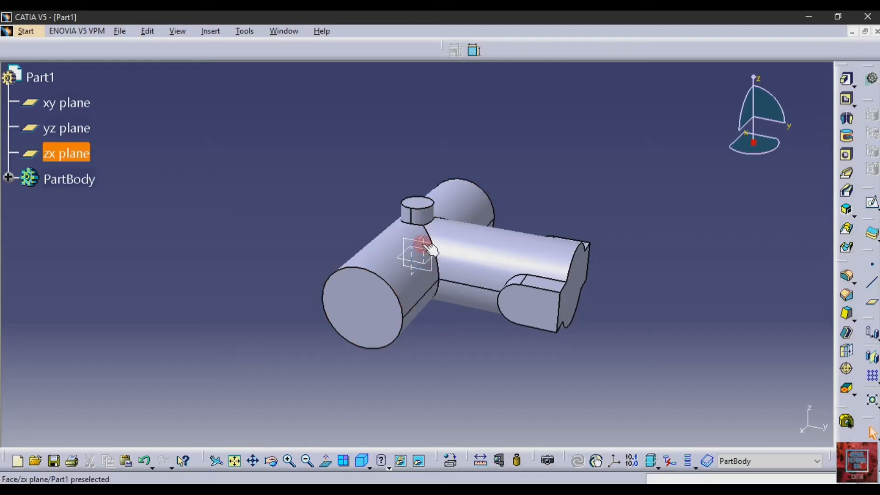
{"action": "left_click", "coordinate": [872, 302]}
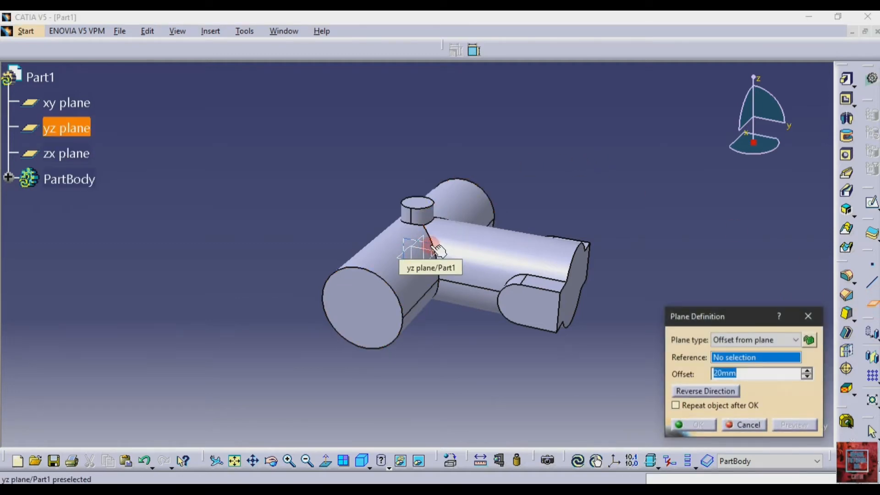
{"action": "left_click", "coordinate": [436, 248]}
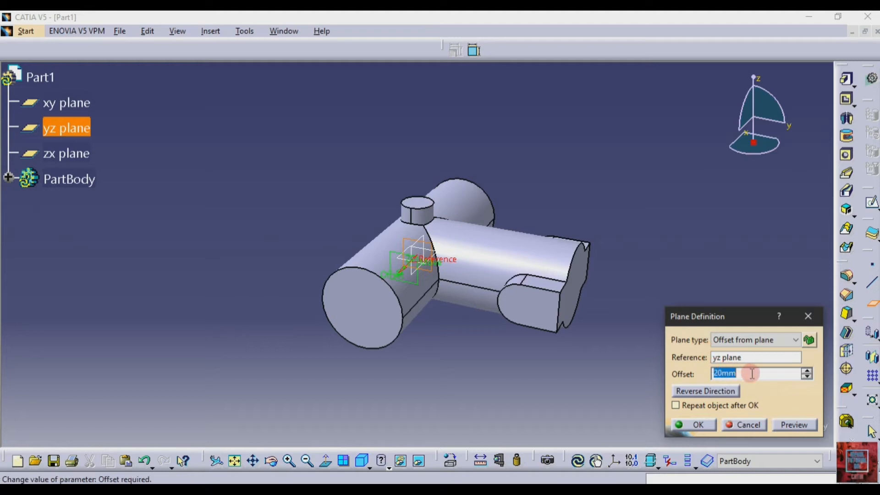
{"action": "type", "text": "2"}
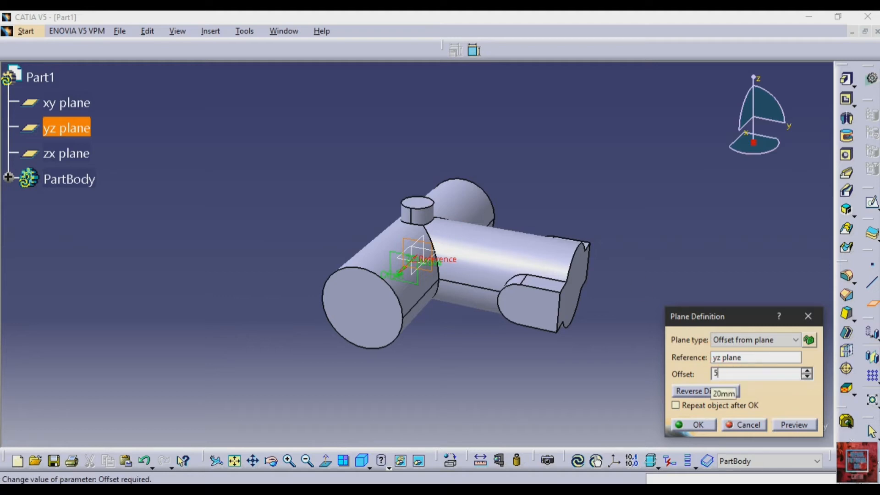
{"action": "key", "text": "Return"}
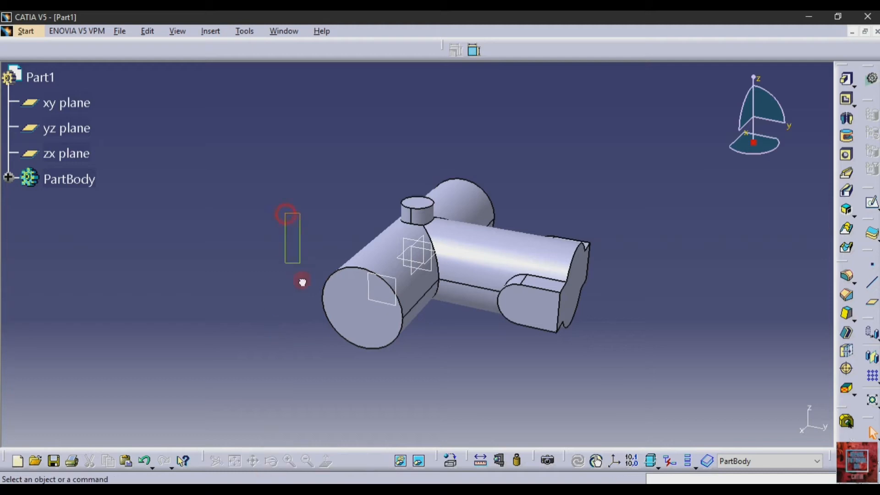
Open a sketch on the new offset plane near the main cylinder's end.
{"action": "left_click", "coordinate": [271, 462]}
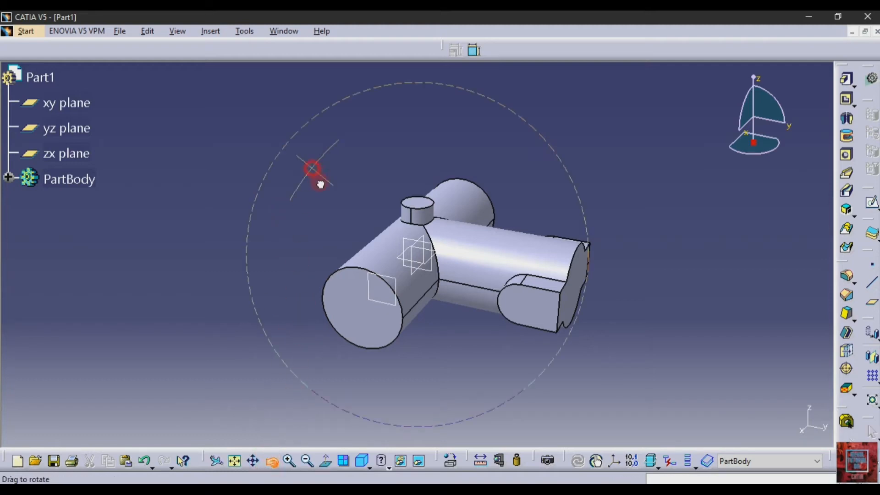
{"action": "left_click_drag", "start_coordinate": [320, 185], "coordinate": [350, 255]}
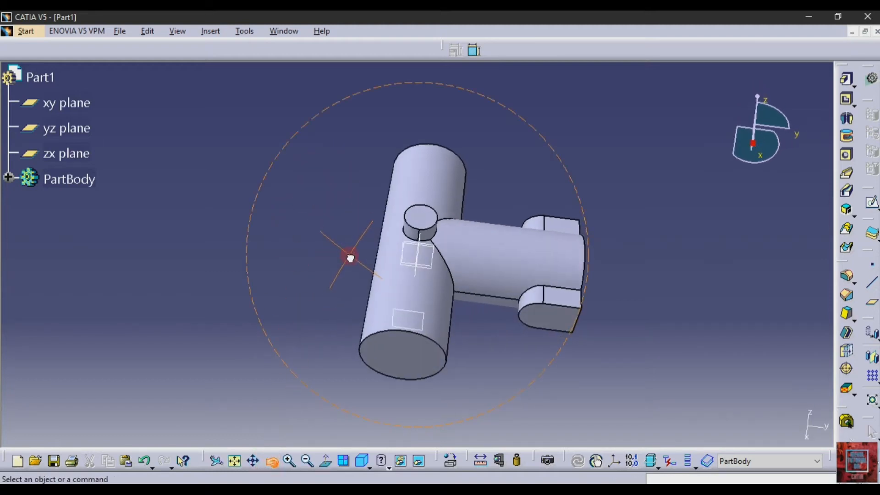
{"action": "left_click", "coordinate": [410, 317]}
{"action": "left_click", "coordinate": [872, 202]}
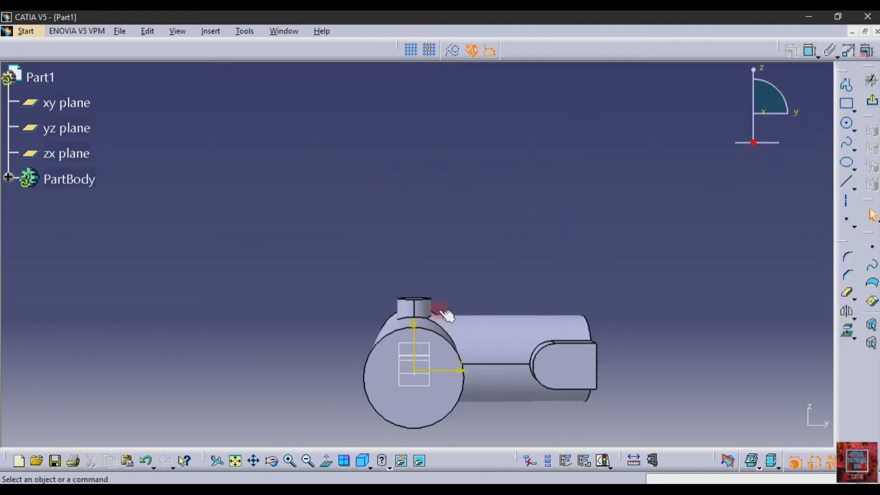
{"action": "left_click", "coordinate": [237, 461]}
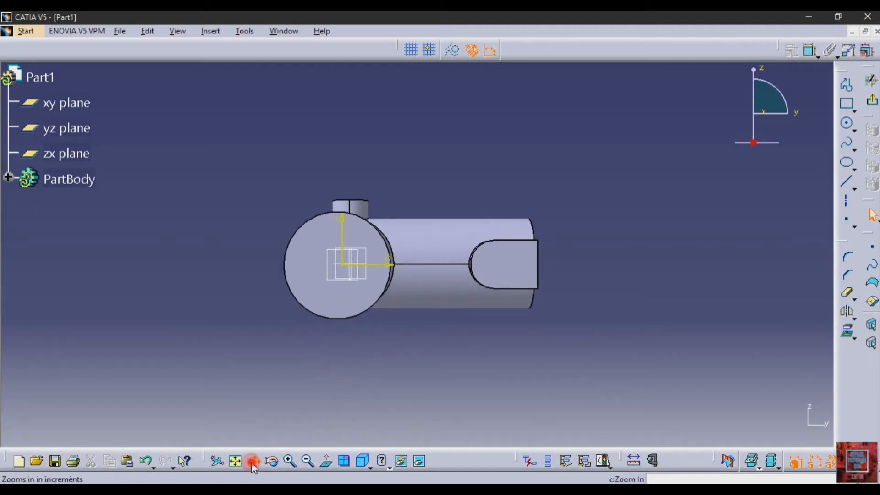
{"action": "left_click", "coordinate": [254, 461]}
{"action": "left_click_drag", "start_coordinate": [318, 387], "coordinate": [397, 390]}
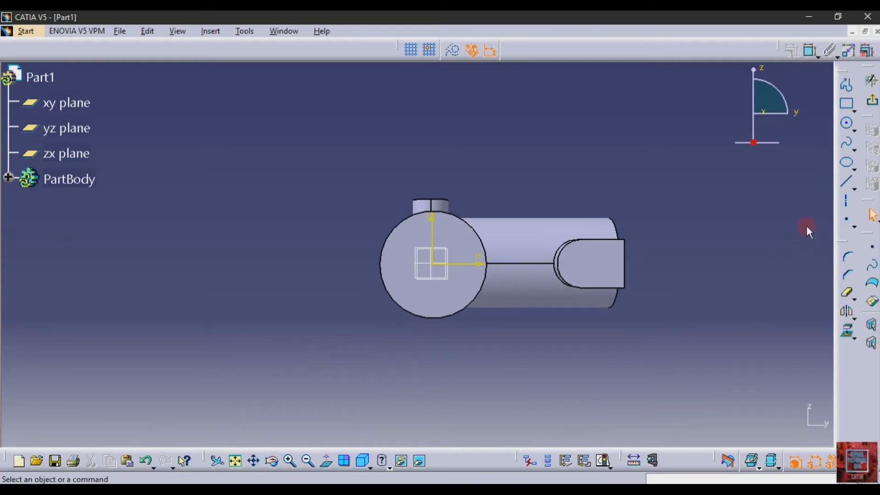
Draw an axis line about 97 mm long from the sketch origin, rising at about 39° on the side opposite the branch cylinder.
{"action": "left_click", "coordinate": [846, 200]}
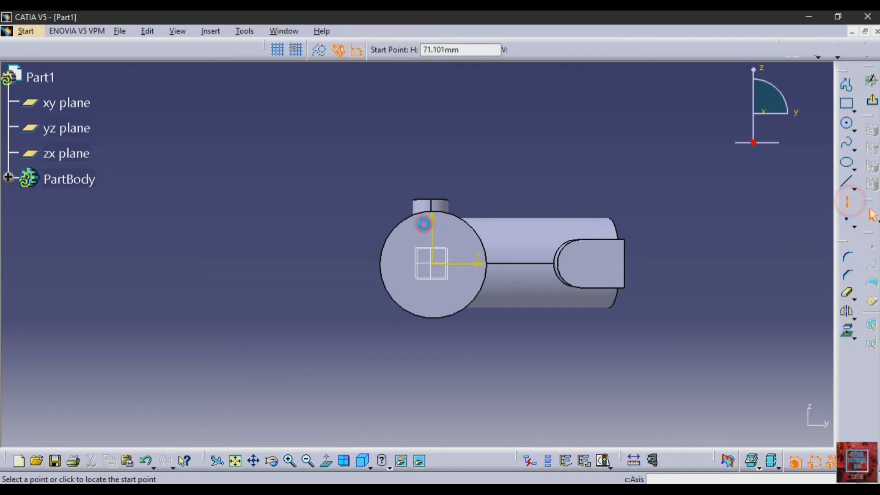
{"action": "left_click", "coordinate": [436, 267]}
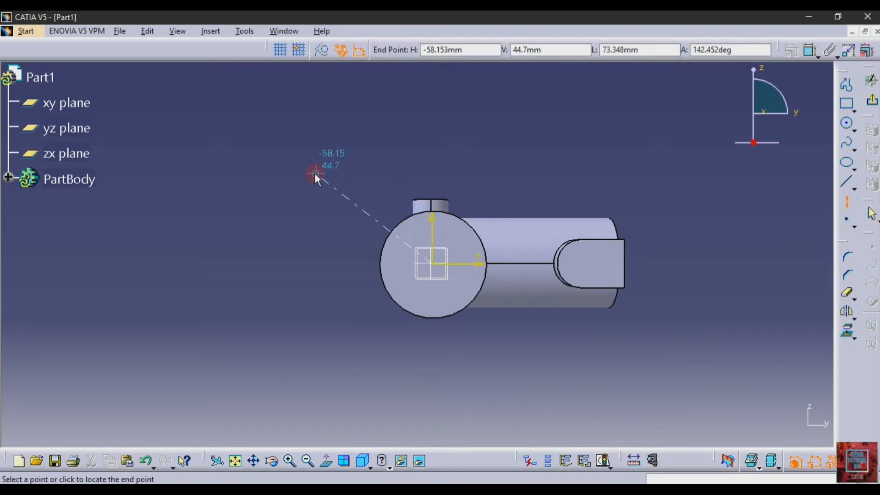
{"action": "left_click", "coordinate": [282, 141]}
{"action": "left_click", "coordinate": [454, 125]}
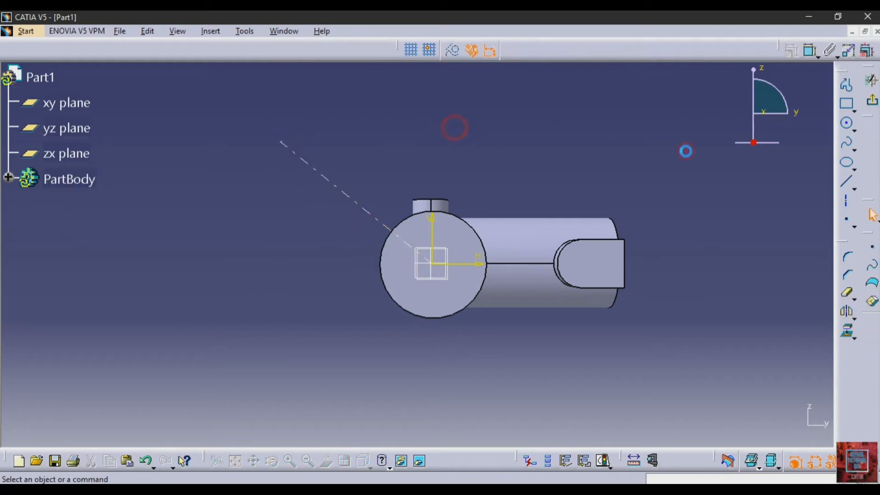
Dimension the angle between the axis line and the horizontal axis and set it to 45° per the reference drawing.
{"action": "left_click", "coordinate": [810, 54]}
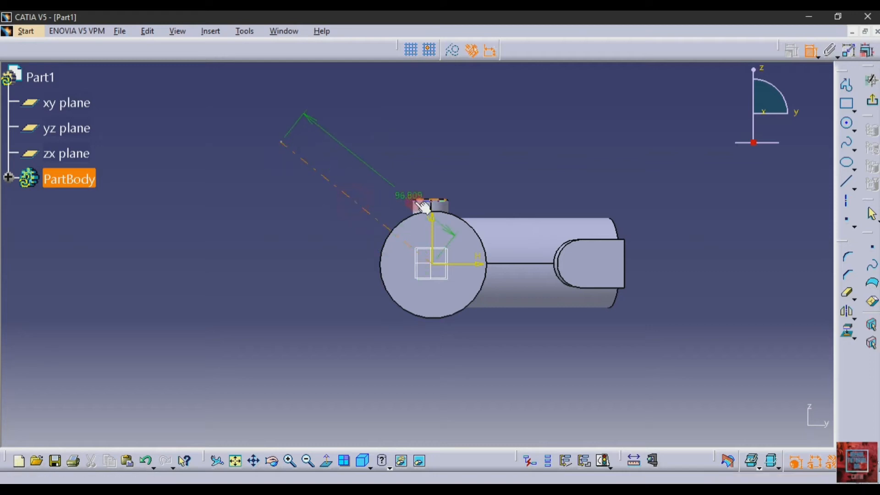
{"action": "left_click", "coordinate": [475, 264]}
{"action": "left_click", "coordinate": [285, 191]}
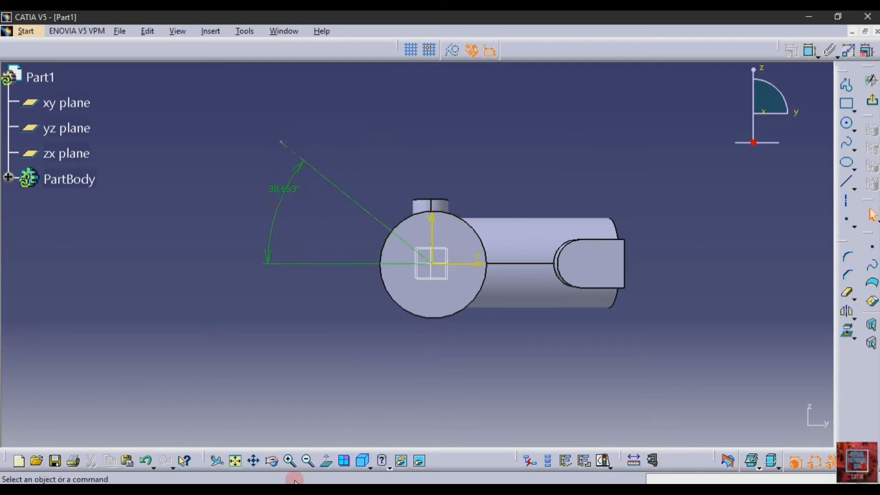
{"action": "key", "text": "alt+Tab"}
{"action": "left_click", "coordinate": [682, 313]}
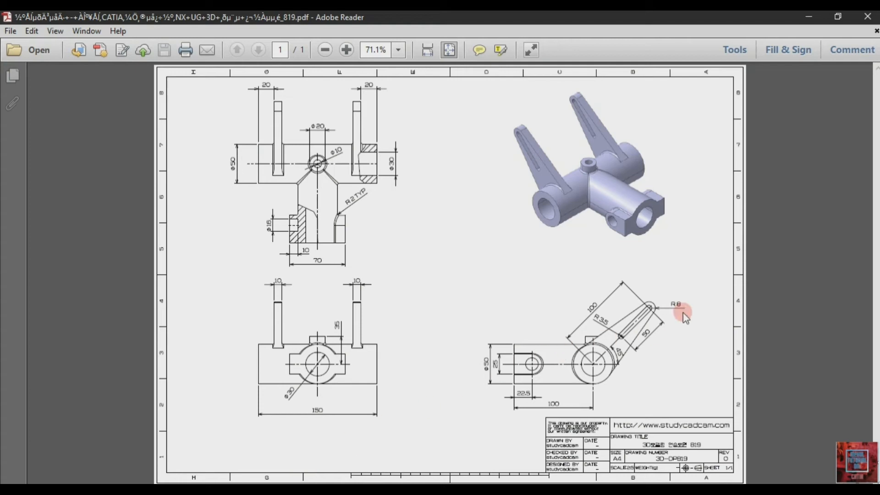
{"action": "left_click", "coordinate": [620, 379]}
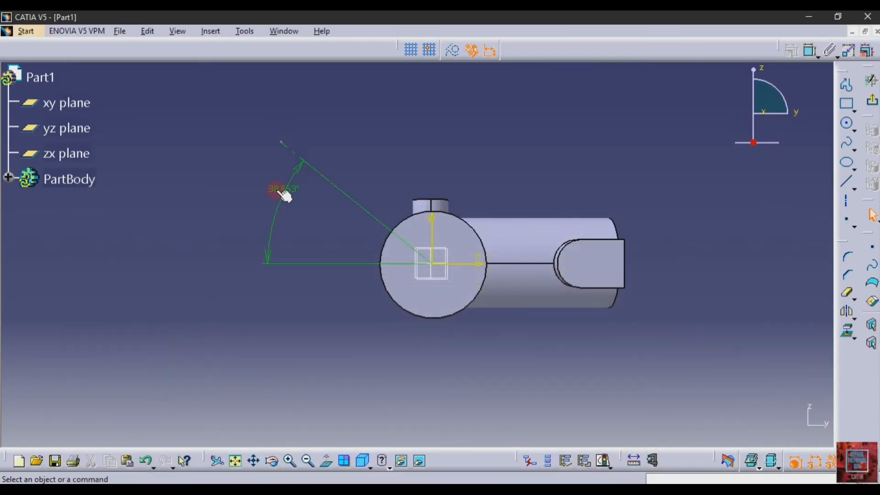
{"action": "double_click", "coordinate": [284, 192]}
{"action": "type", "text": "1"}
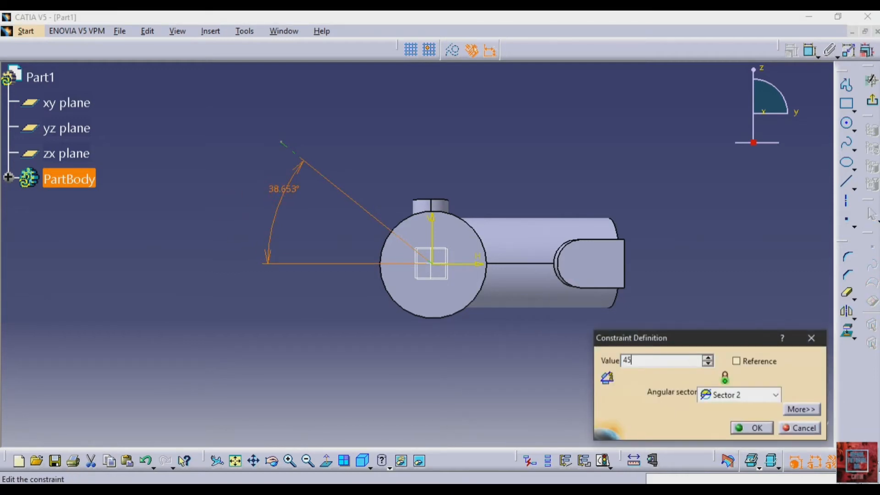
{"action": "key", "text": "Return"}
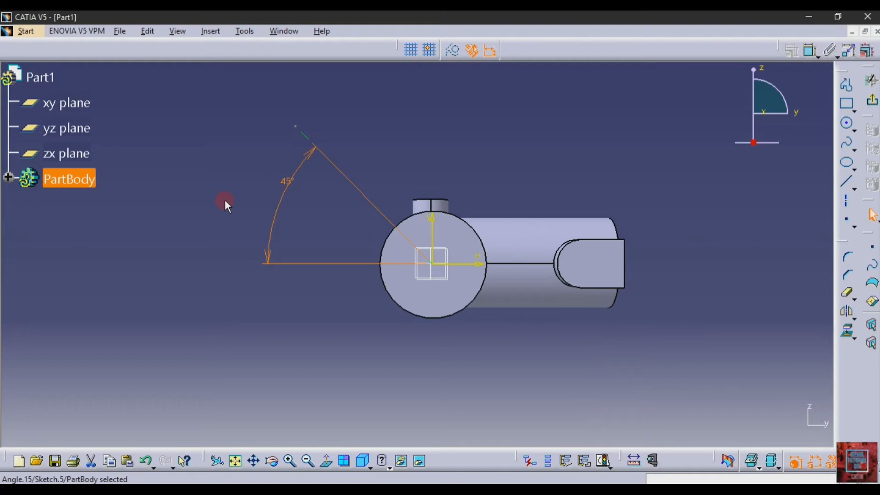
Dimension the axis line's length and set it to 100 mm.
{"action": "left_click", "coordinate": [504, 119]}
{"action": "left_click", "coordinate": [810, 50]}
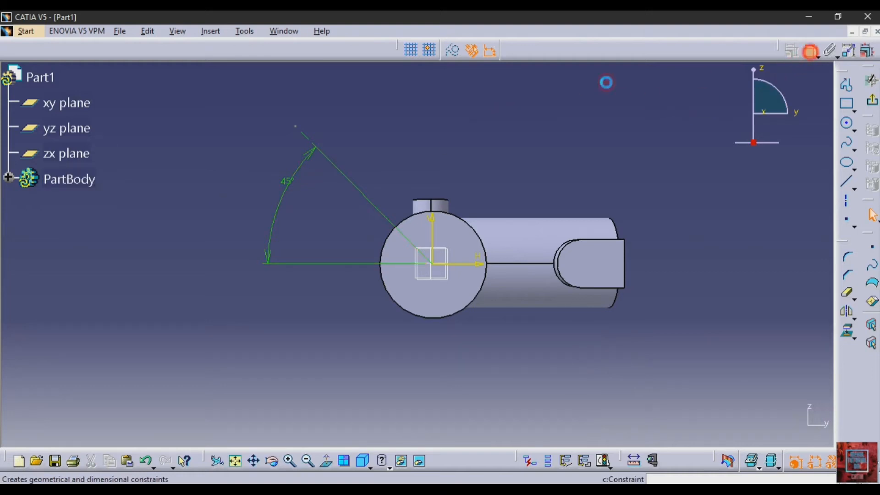
{"action": "left_click", "coordinate": [357, 189]}
{"action": "left_click", "coordinate": [423, 107]}
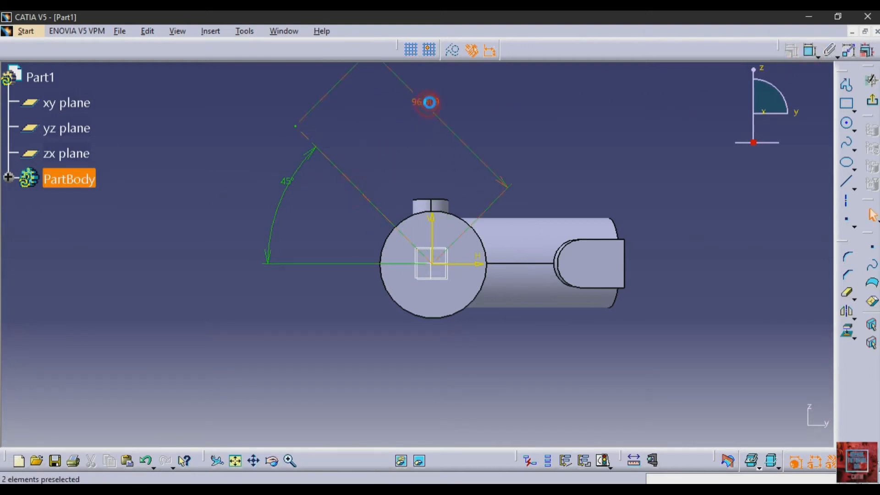
{"action": "double_click", "coordinate": [426, 101]}
{"action": "type", "text": "10"}
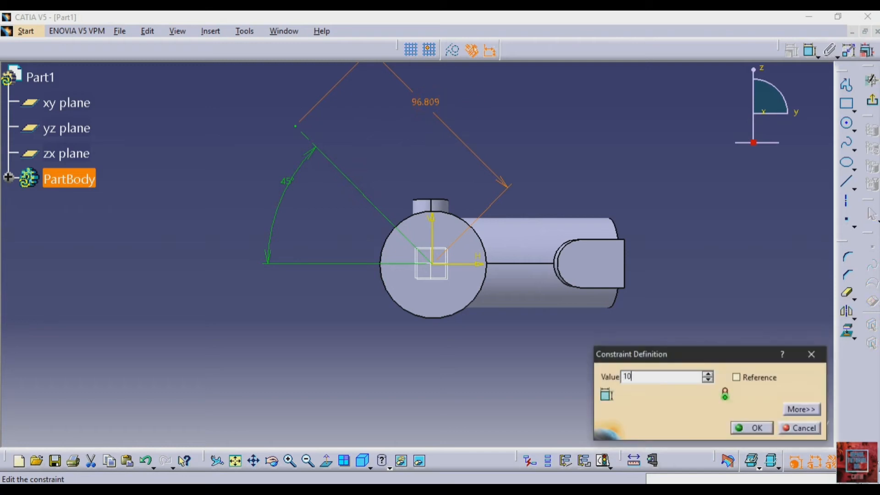
{"action": "type", "text": "0"}
{"action": "key", "text": "Return"}
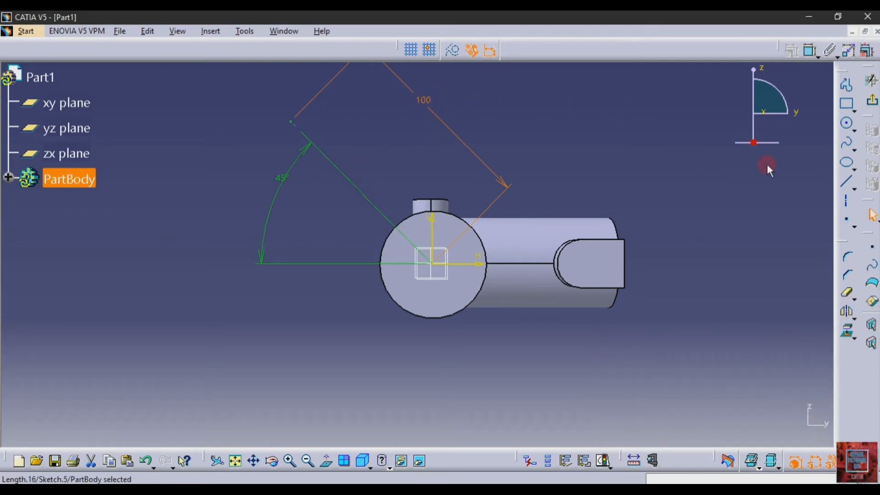
Draw a circle centred on the axis line's outer end and set its diameter to 16 mm.
{"action": "left_click", "coordinate": [846, 123]}
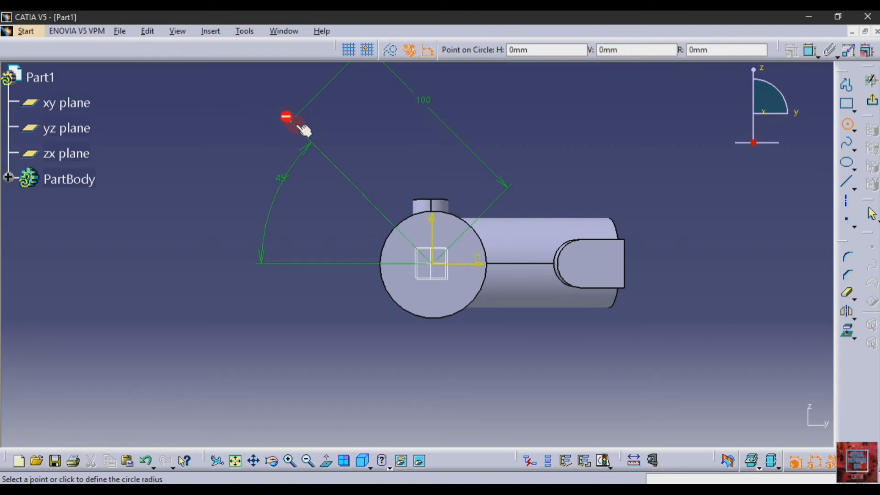
{"action": "left_click", "coordinate": [306, 130]}
{"action": "left_click", "coordinate": [809, 51]}
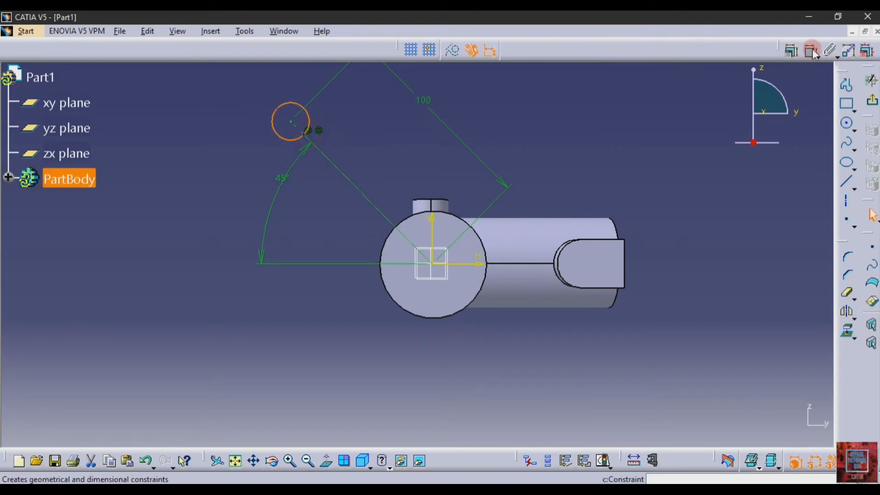
{"action": "left_click", "coordinate": [300, 105]}
{"action": "left_click", "coordinate": [197, 78]}
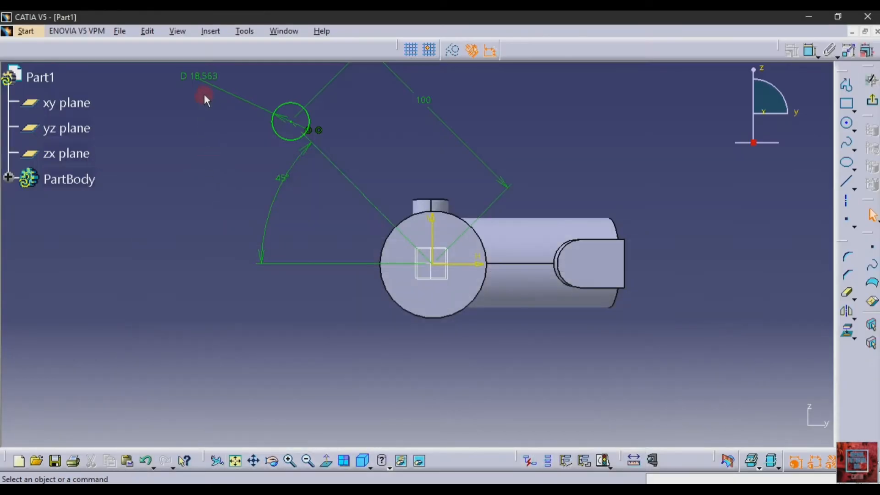
{"action": "double_click", "coordinate": [206, 73]}
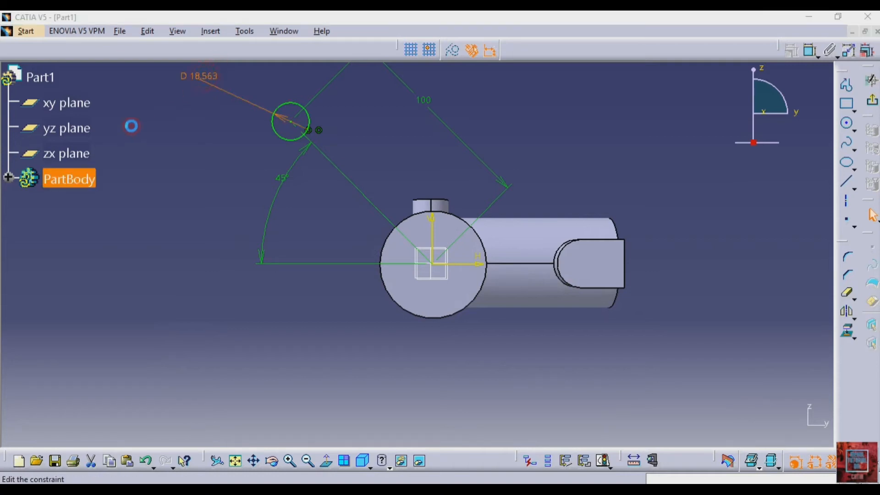
{"action": "key", "text": "Return"}
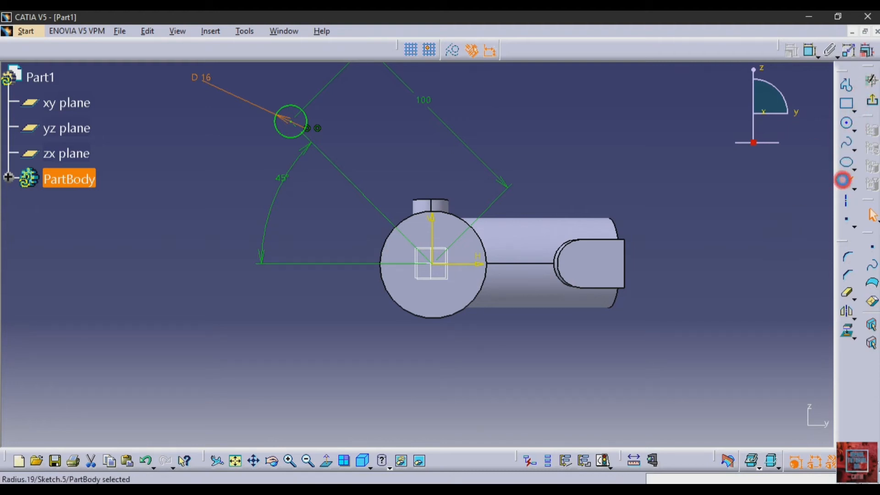
Project the main cylinder's circular end face outline into the sketch.
{"action": "left_click", "coordinate": [846, 181]}
{"action": "key", "text": "Escape"}
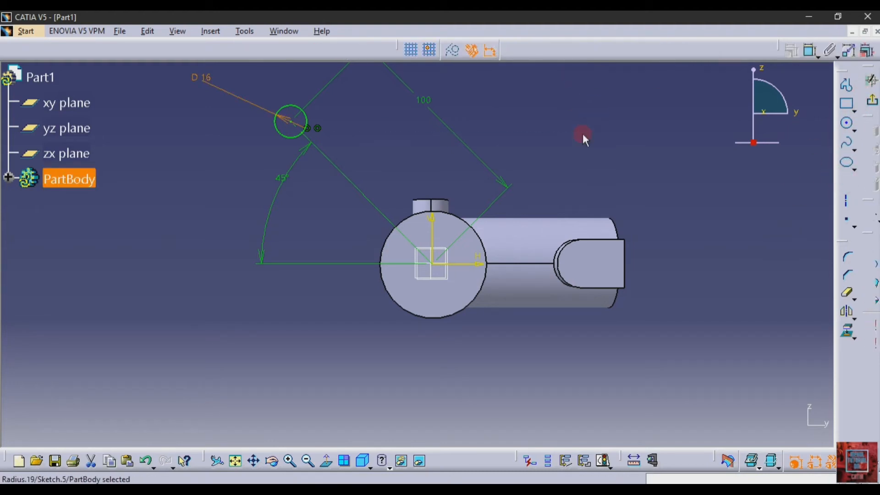
{"action": "left_click", "coordinate": [458, 218]}
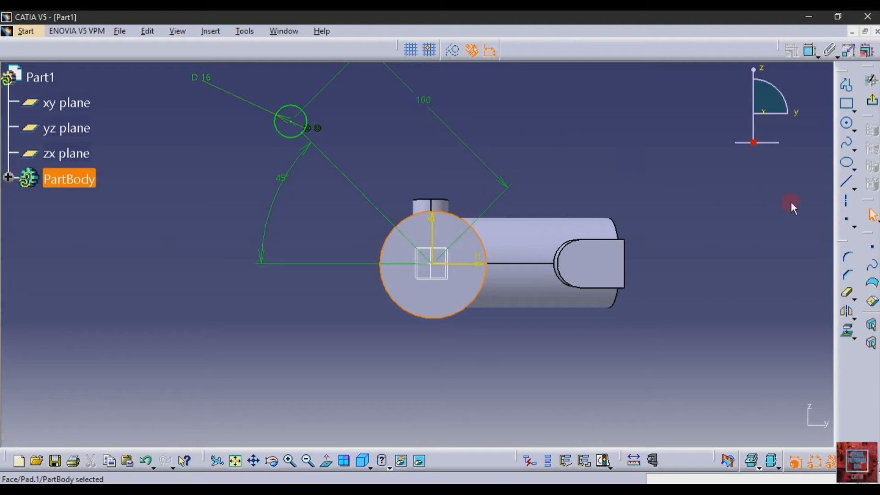
{"action": "left_click", "coordinate": [848, 330]}
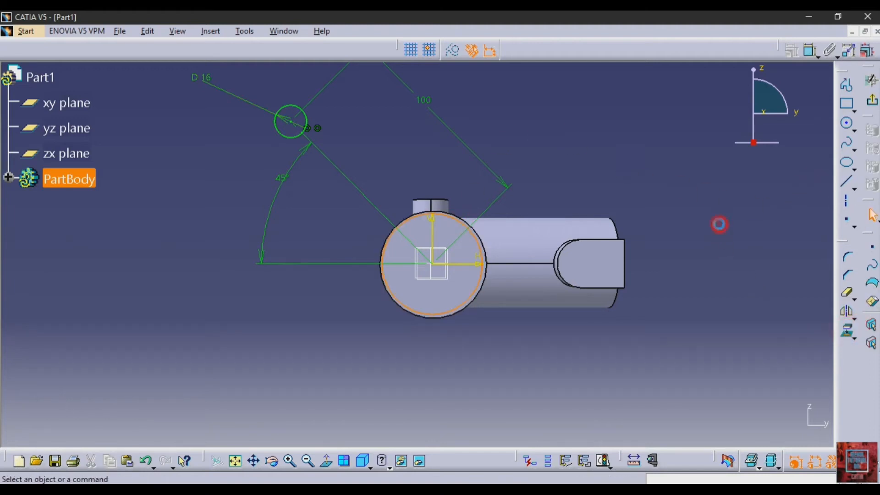
Draw a line from the upper side of the 16 mm circle to the upper side of the projected circle, and select it.
{"action": "left_click", "coordinate": [839, 187]}
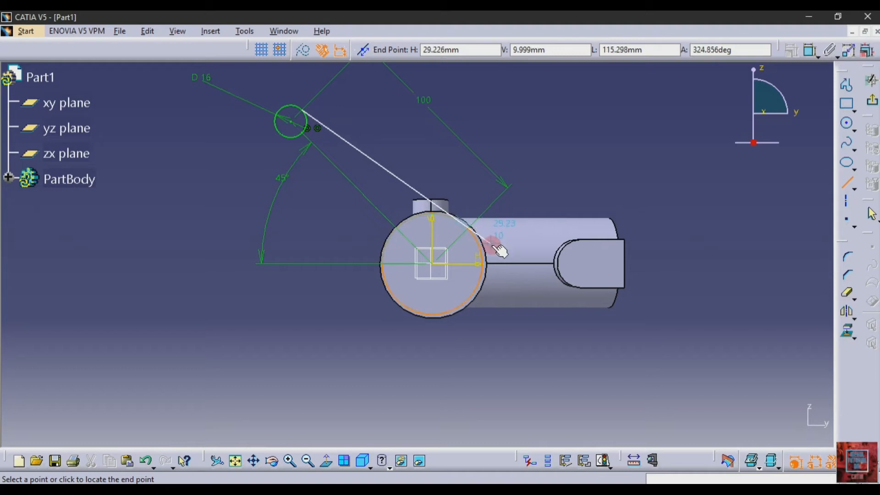
{"action": "left_click", "coordinate": [466, 223]}
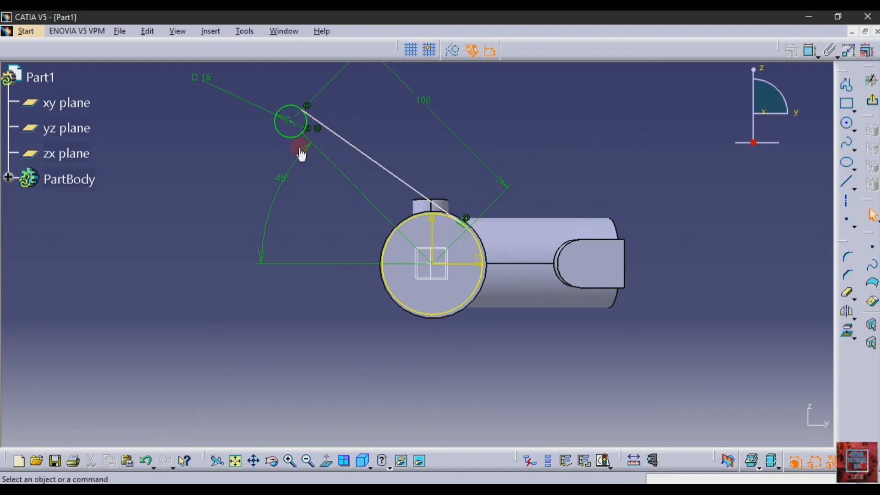
{"action": "left_click", "coordinate": [369, 158]}
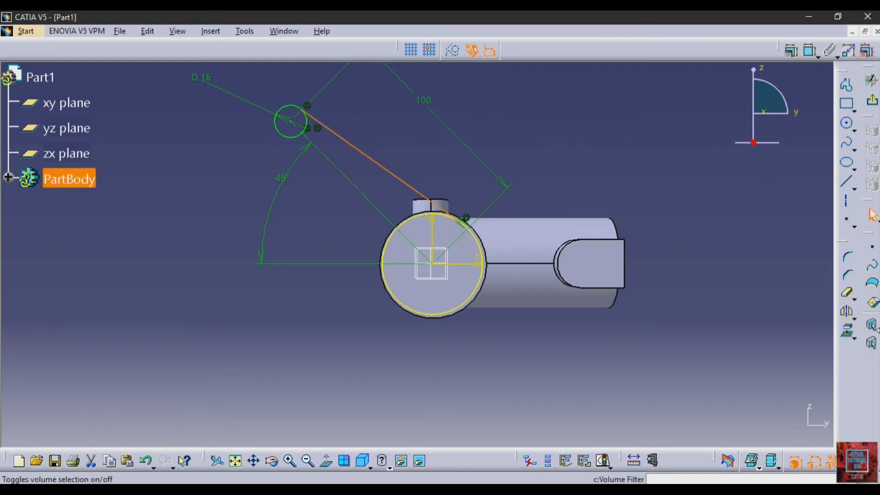
Mirror the selected line about the 45° axis line, and trim away the projected circle's far arc and the 16 mm circle's inner arc.
{"action": "left_click", "coordinate": [846, 312]}
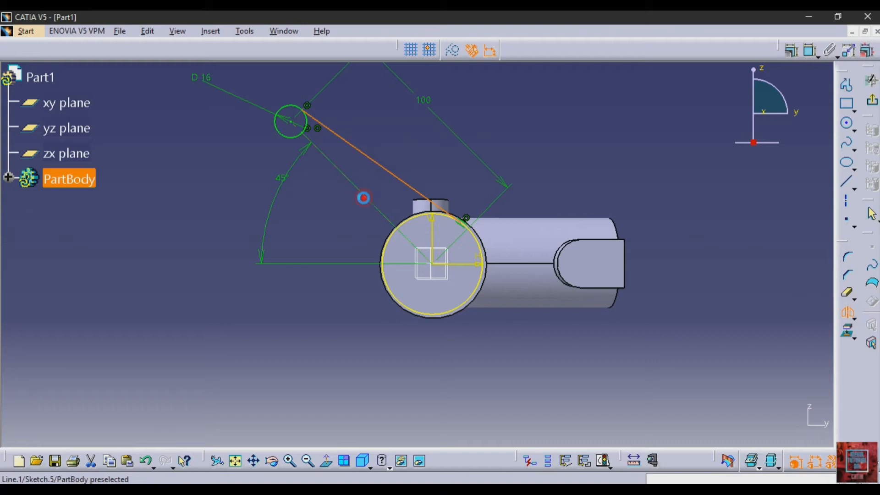
{"action": "left_click", "coordinate": [363, 198]}
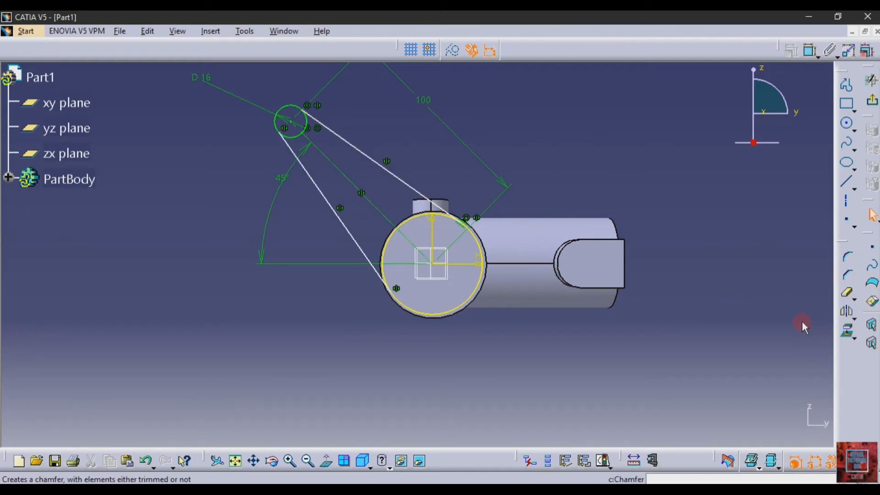
{"action": "left_click", "coordinate": [847, 292]}
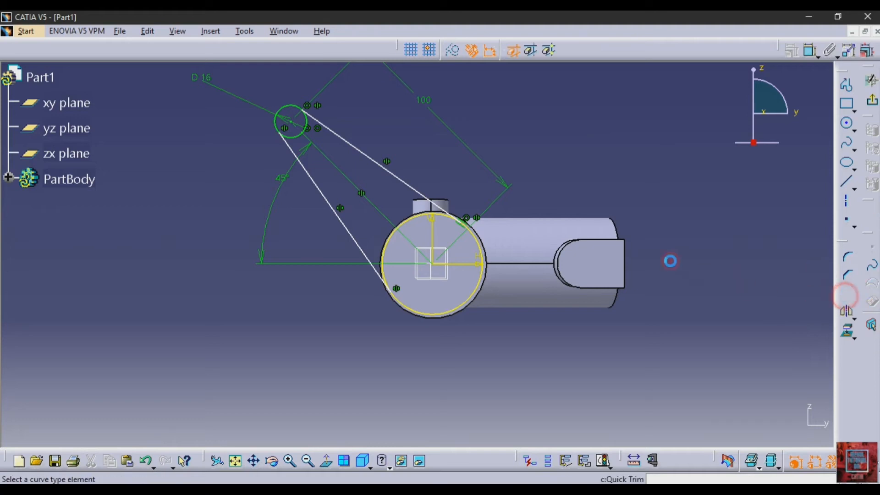
{"action": "left_click", "coordinate": [464, 306]}
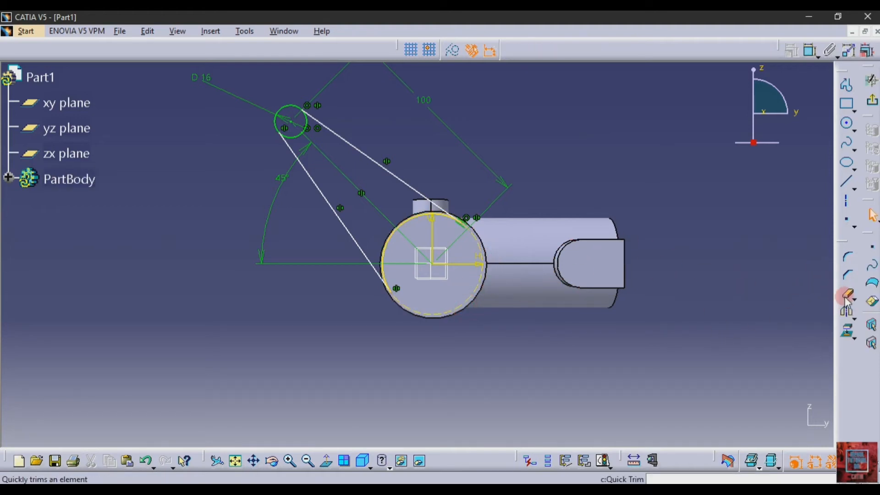
{"action": "left_click", "coordinate": [846, 292]}
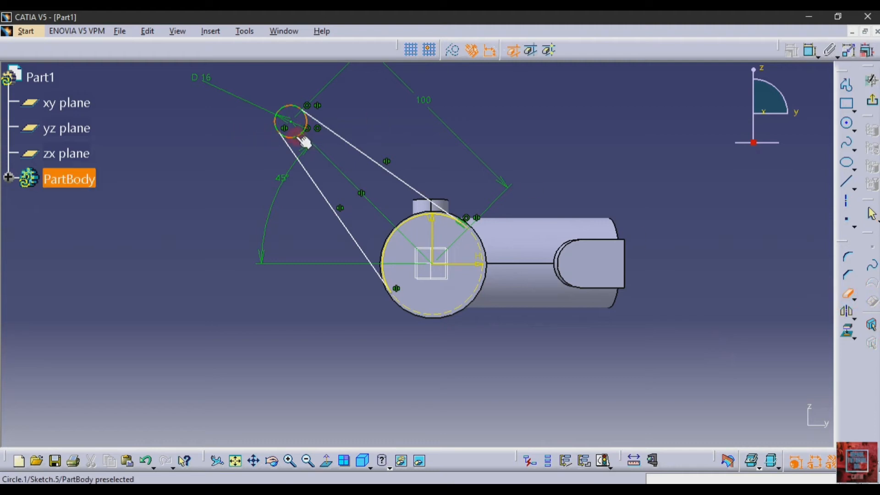
{"action": "left_click", "coordinate": [297, 134]}
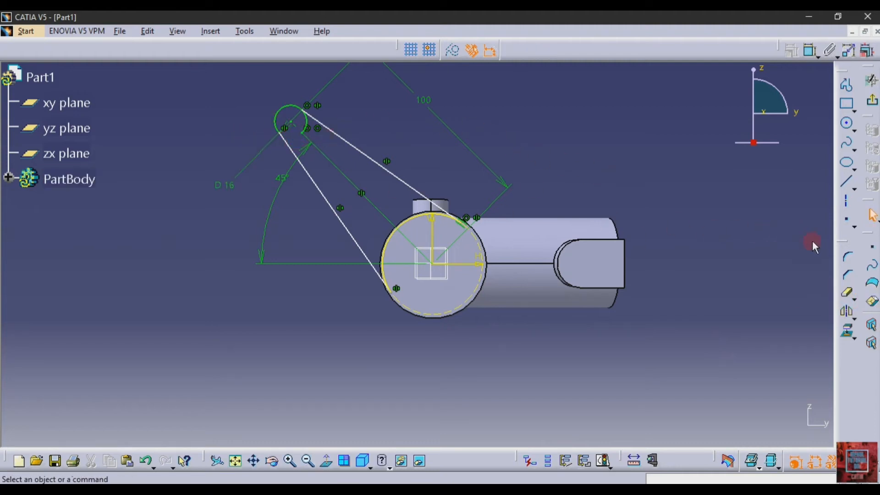
{"action": "left_click", "coordinate": [847, 292]}
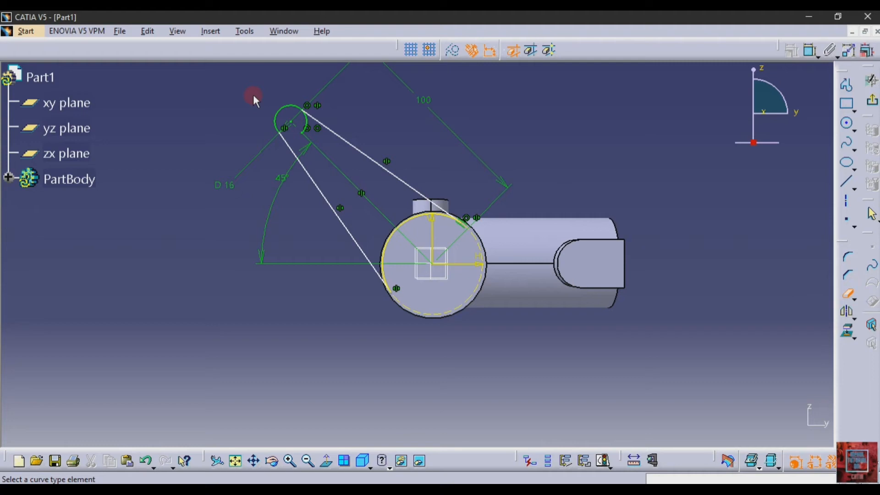
{"action": "left_click", "coordinate": [311, 127]}
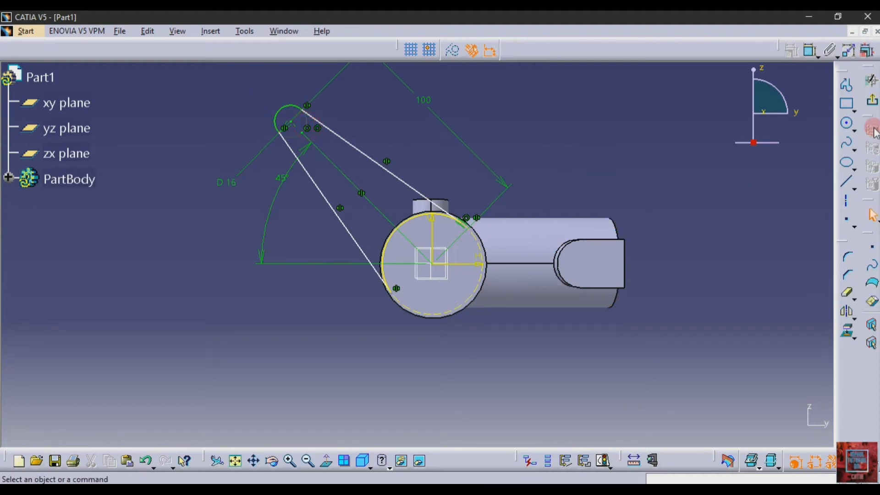
Draw a circle centred on the axis line's outer end inside the 16 mm arc and set its diameter to 7 mm.
{"action": "left_click", "coordinate": [847, 123]}
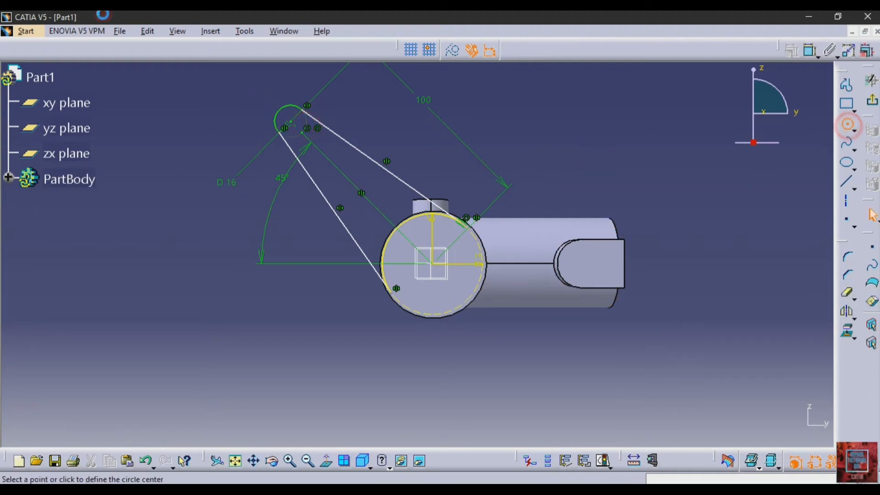
{"action": "left_click", "coordinate": [291, 123]}
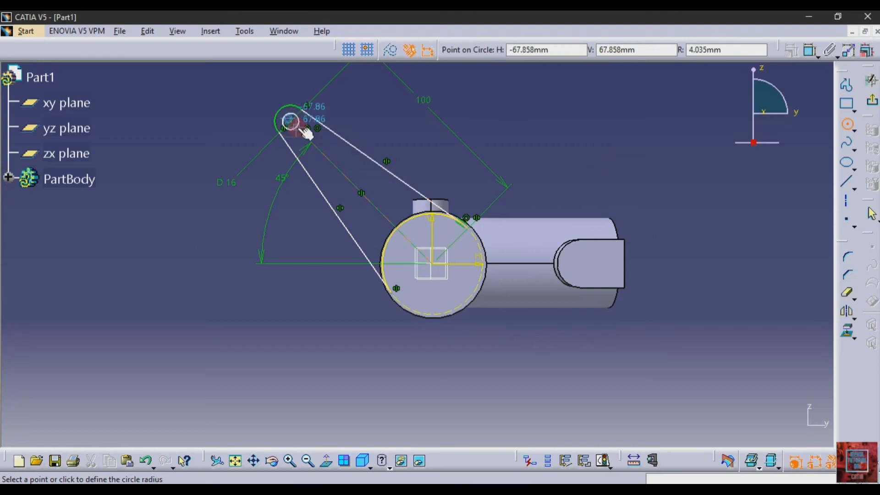
{"action": "left_click", "coordinate": [305, 132]}
{"action": "left_click", "coordinate": [791, 49]}
{"action": "left_click", "coordinate": [284, 120]}
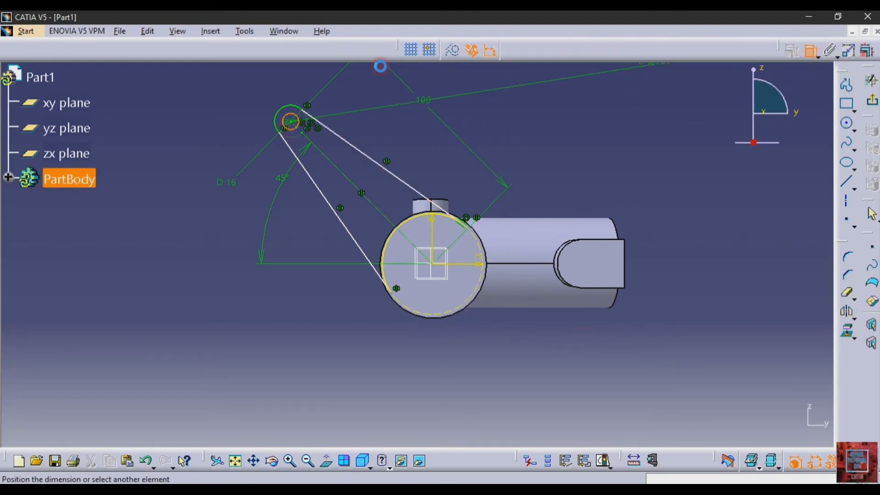
{"action": "left_click", "coordinate": [208, 111]}
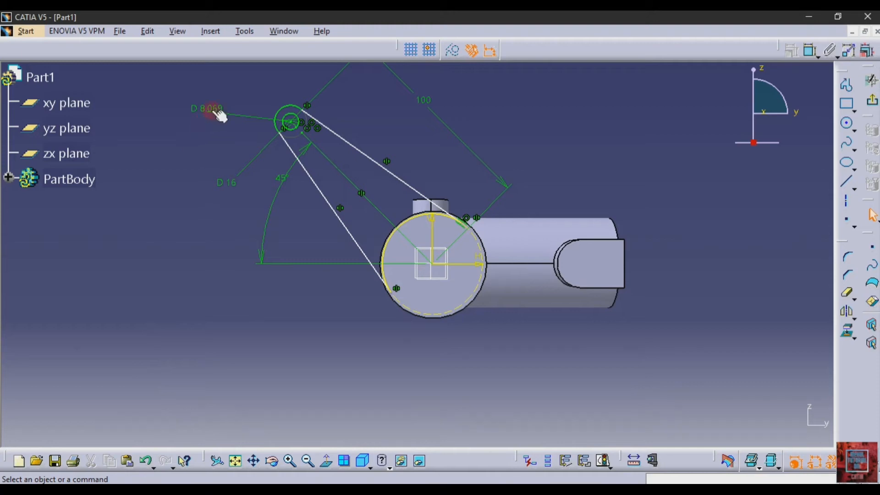
{"action": "double_click", "coordinate": [215, 111]}
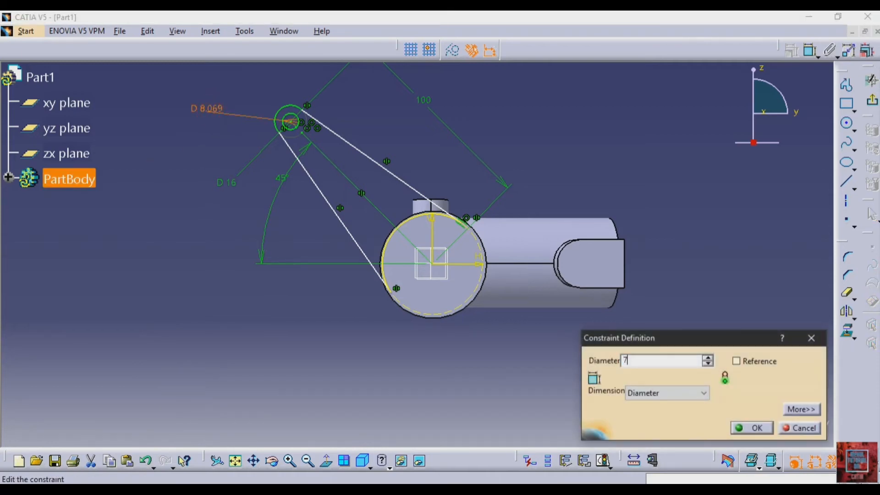
{"action": "type", "text": "7"}
{"action": "key", "text": "Return"}
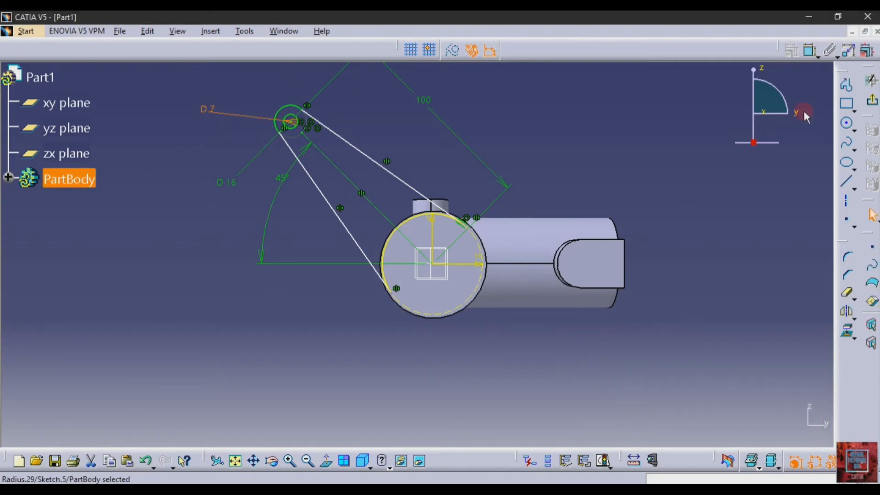
Draw a line about 44 mm long from the 7 mm circle's upper side, parallel to the 45° axis, and dimension its length.
{"action": "left_click", "coordinate": [848, 182]}
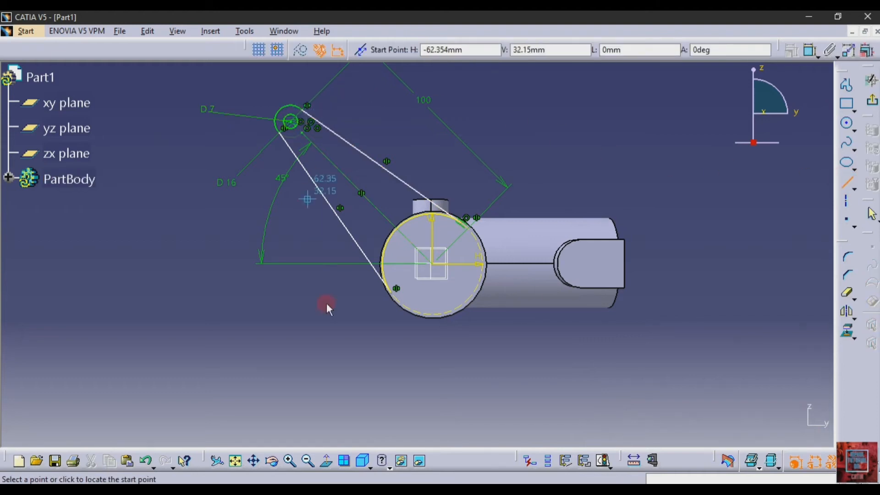
{"action": "left_click", "coordinate": [293, 463]}
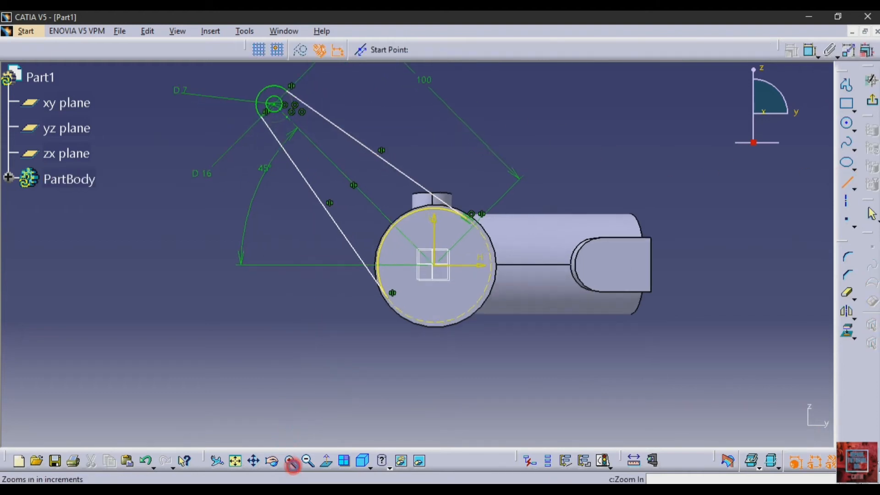
{"action": "left_click", "coordinate": [290, 462]}
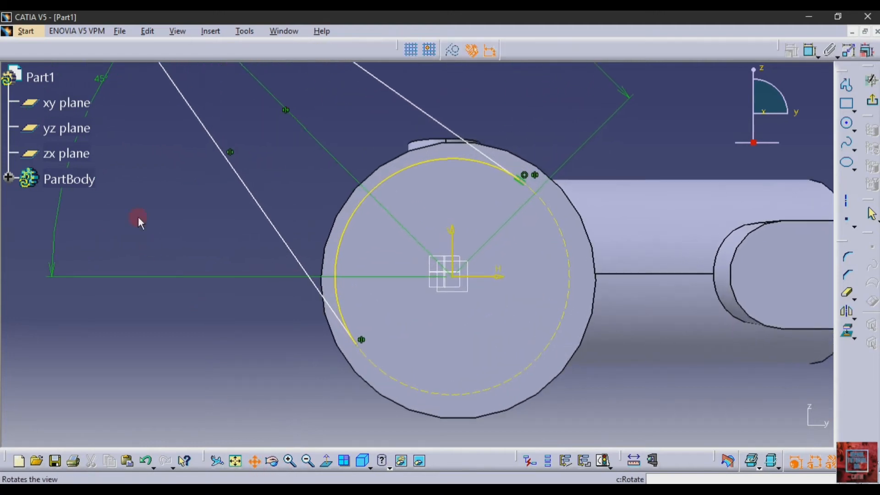
{"action": "left_click_drag", "start_coordinate": [137, 206], "coordinate": [342, 405]}
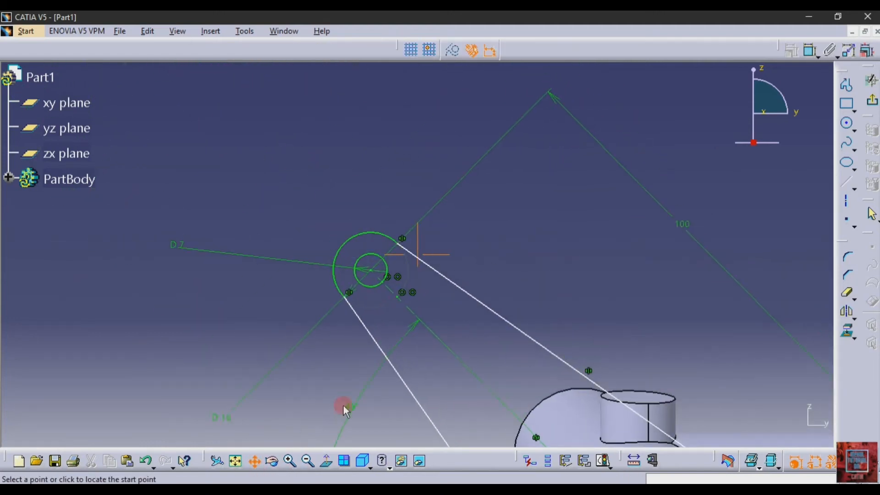
{"action": "left_click", "coordinate": [380, 256]}
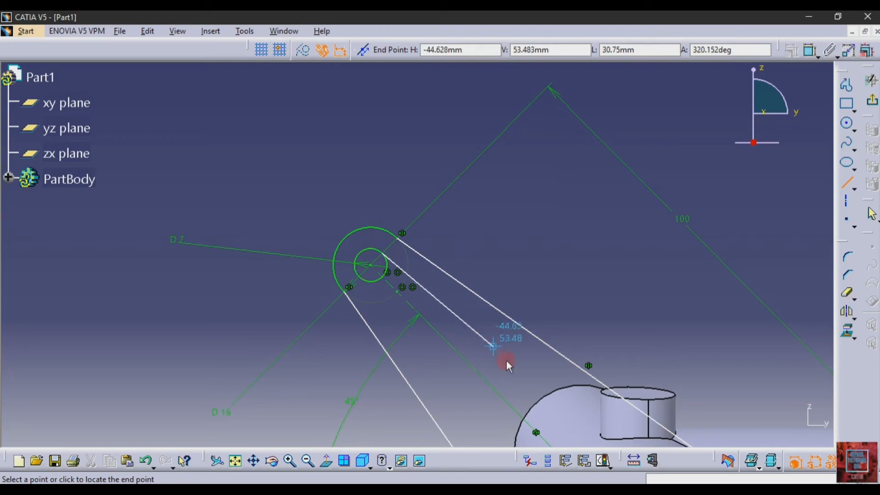
{"action": "left_click", "coordinate": [528, 400]}
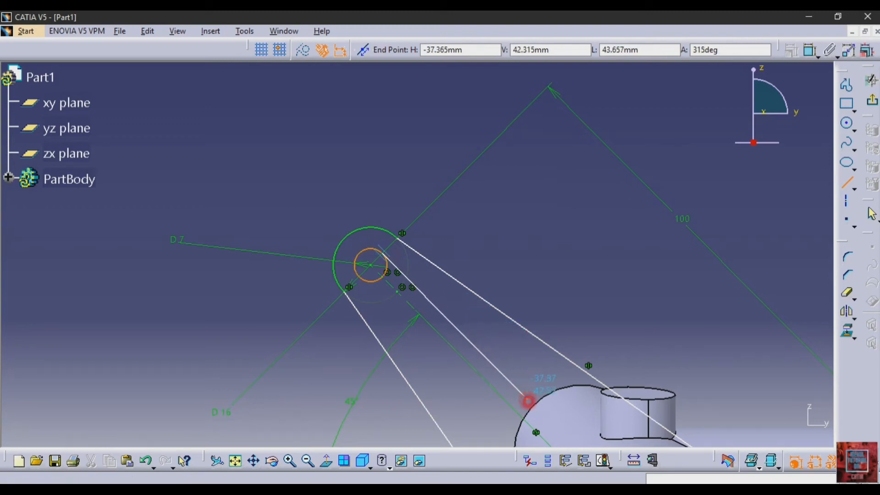
{"action": "left_click", "coordinate": [810, 50]}
{"action": "left_click", "coordinate": [573, 203]}
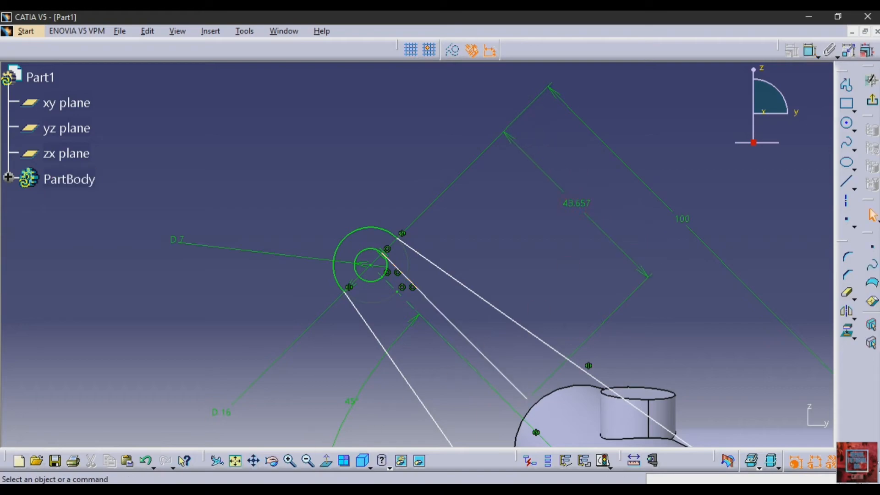
Check the slot length in the reference drawing in Adobe Reader, and set the new line's length to 50 mm back in CATIA.
{"action": "key", "text": "alt+Tab"}
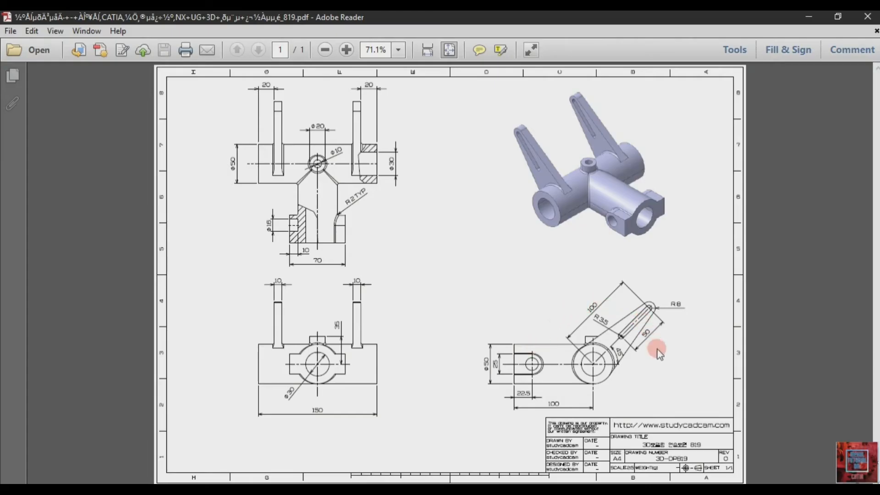
{"action": "left_click", "coordinate": [319, 487]}
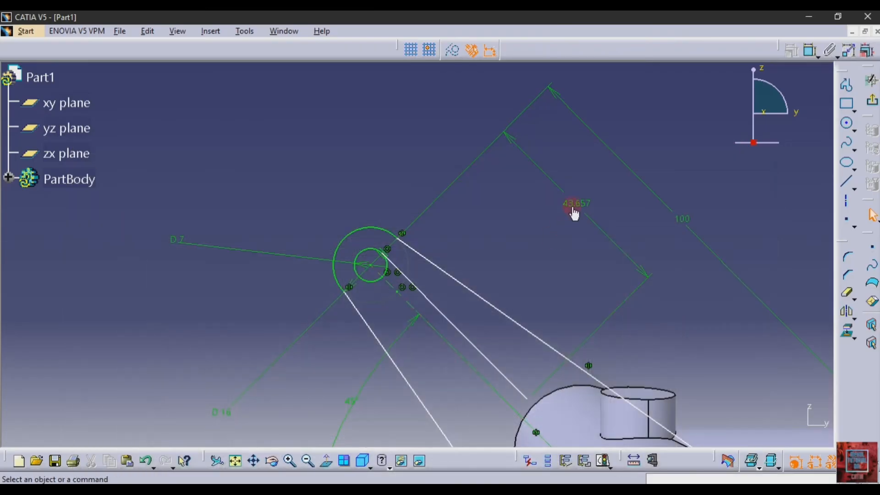
{"action": "double_click", "coordinate": [576, 203]}
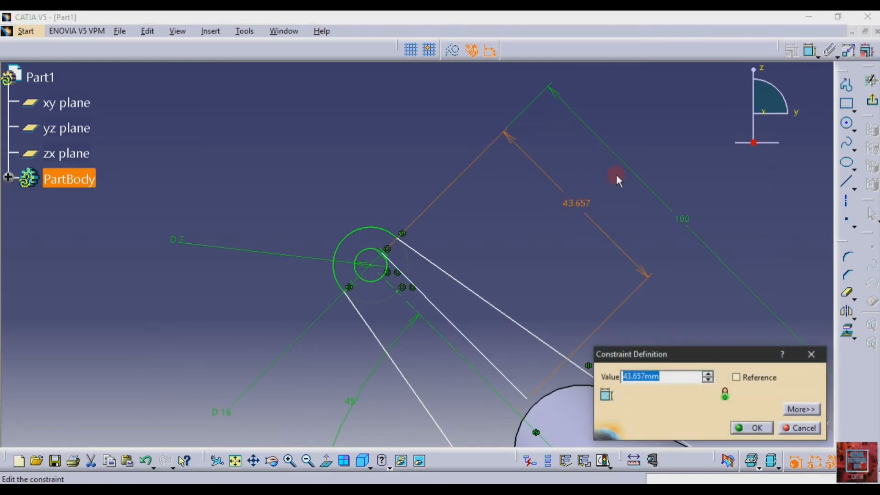
{"action": "key", "text": "Return"}
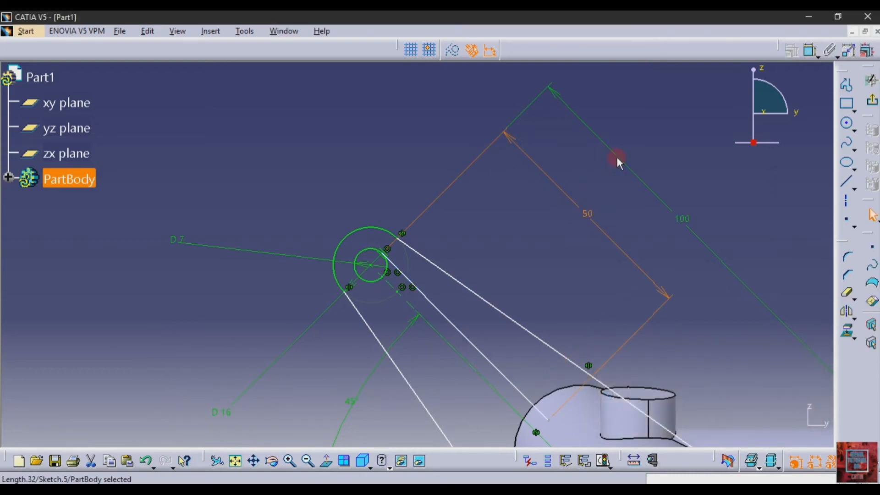
Draw a second 50 mm line parallel to the axis, starting from the lower side of the 7 mm circle.
{"action": "left_click", "coordinate": [849, 192]}
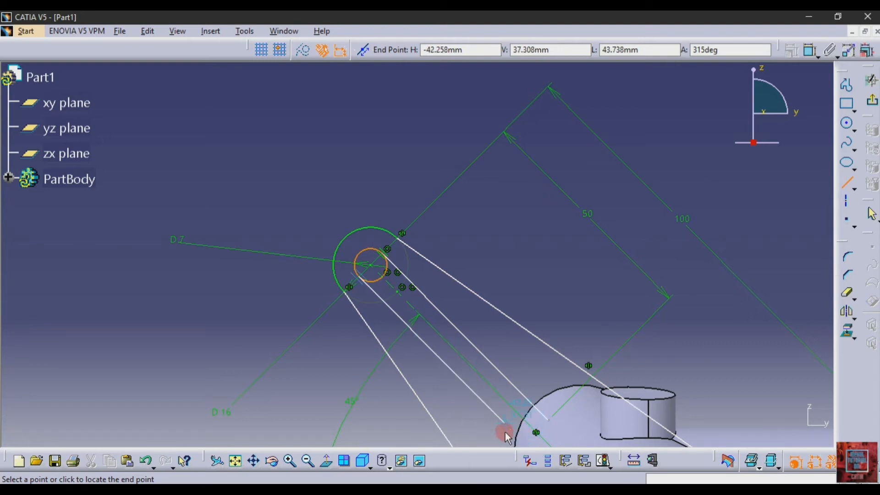
{"action": "left_click", "coordinate": [525, 446]}
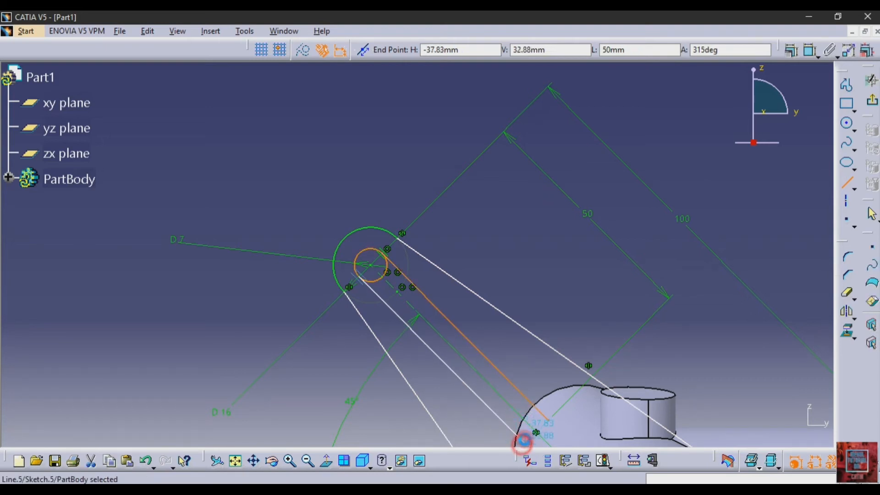
Draw a circle about 4.3 mm in diameter near the inner ends of the slot lines and set its diameter to 7 mm.
{"action": "left_click", "coordinate": [253, 462]}
{"action": "mouse_move", "coordinate": [292, 413]}
{"action": "left_mouse_down"}
{"action": "mouse_move", "coordinate": [247, 294]}
{"action": "mouse_move", "coordinate": [180, 189]}
{"action": "left_mouse_up"}
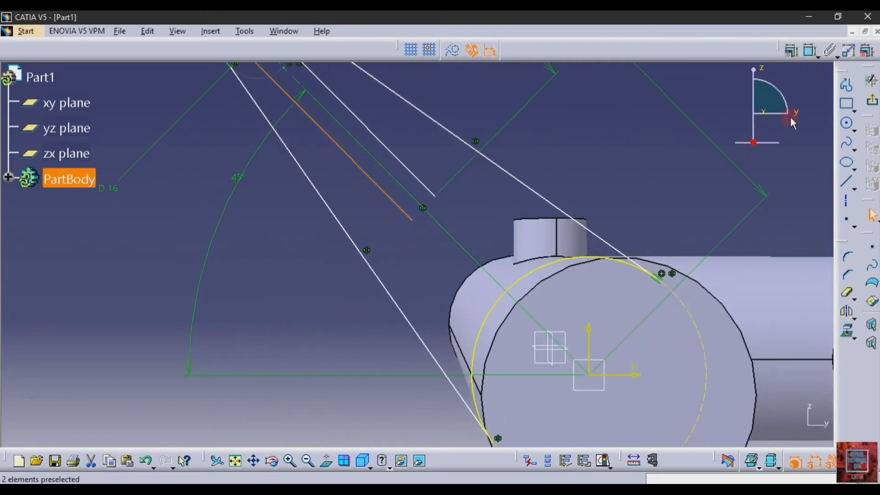
{"action": "left_click", "coordinate": [847, 123]}
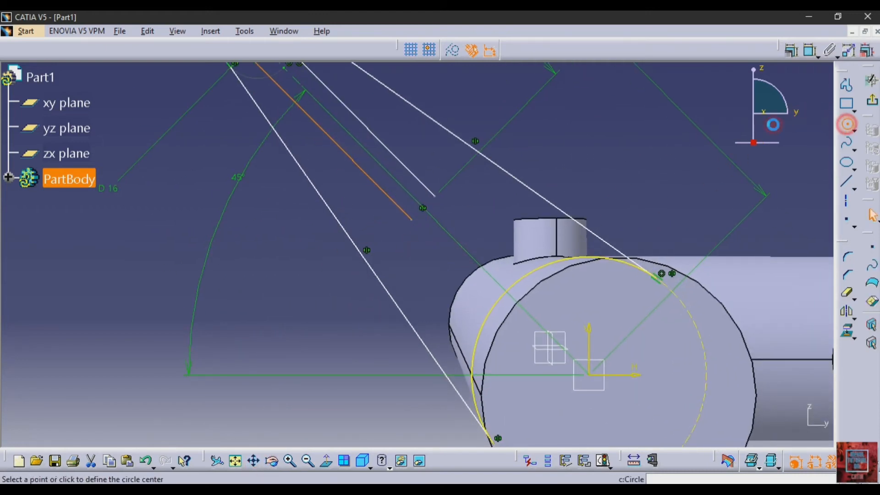
{"action": "left_click", "coordinate": [399, 231]}
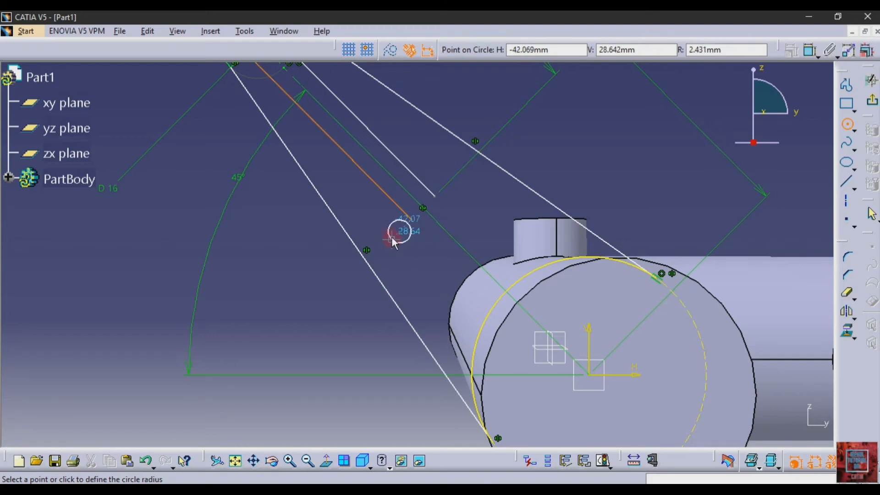
{"action": "left_click", "coordinate": [403, 222]}
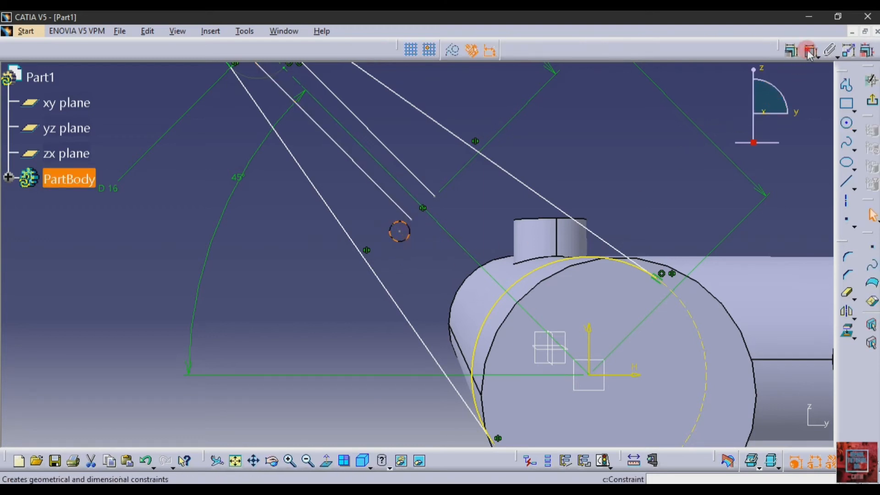
{"action": "left_click", "coordinate": [791, 50]}
{"action": "left_click", "coordinate": [268, 228]}
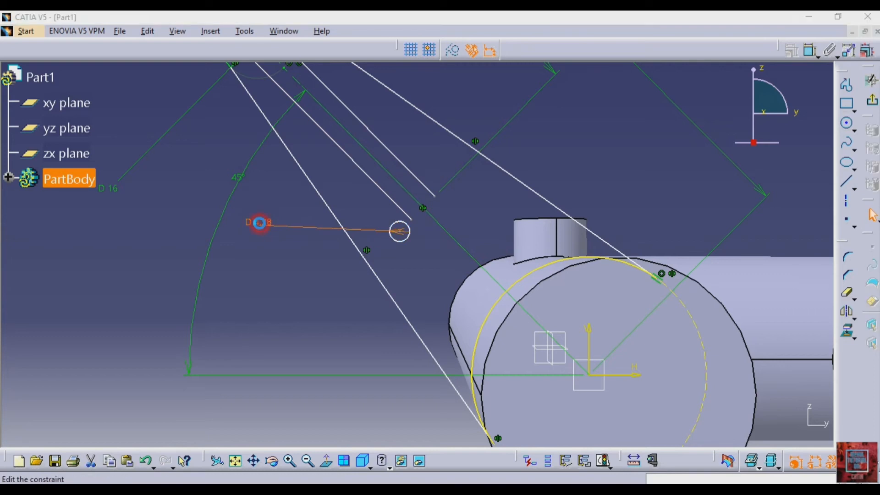
{"action": "double_click", "coordinate": [262, 229]}
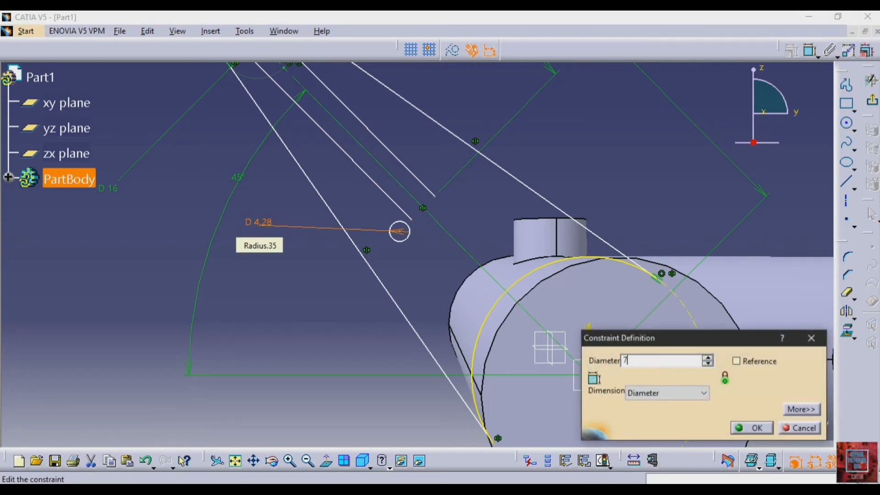
{"action": "type", "text": "7"}
{"action": "key", "text": "Return"}
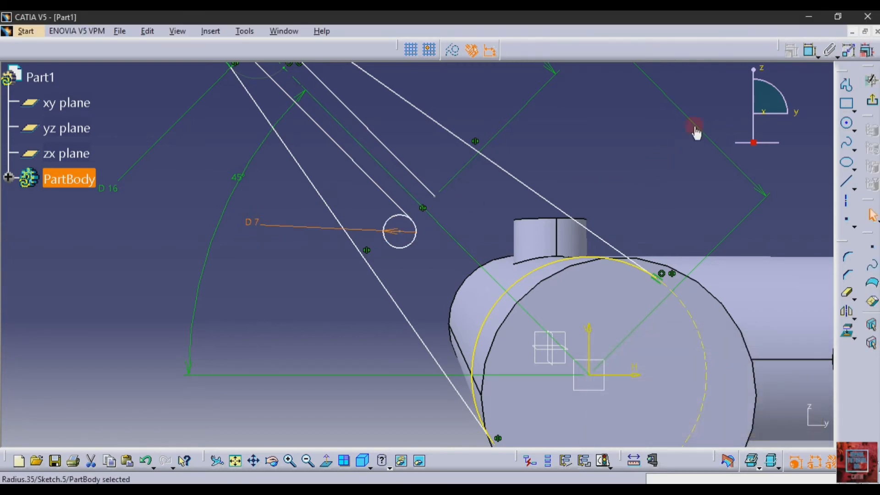
Constrain the distance from the new circle's centre to the upper slot line and set it to 3.5 mm.
{"action": "left_click", "coordinate": [809, 50]}
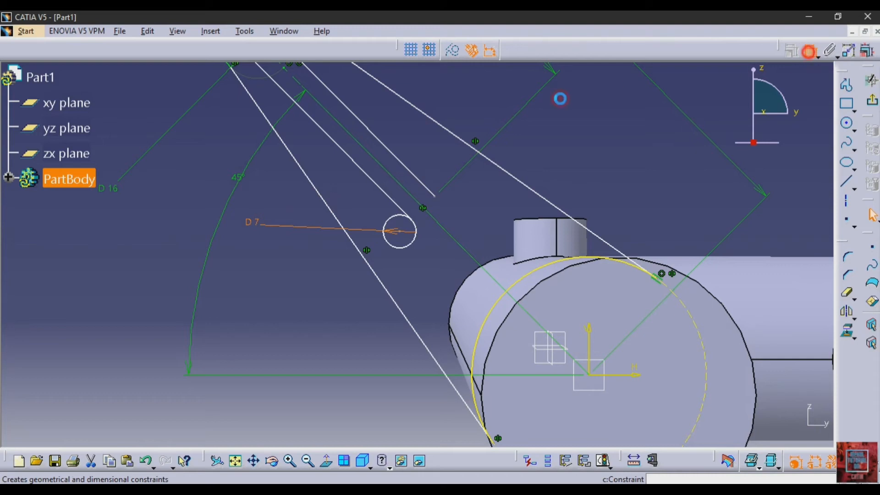
{"action": "left_click", "coordinate": [400, 232]}
{"action": "left_click", "coordinate": [439, 198]}
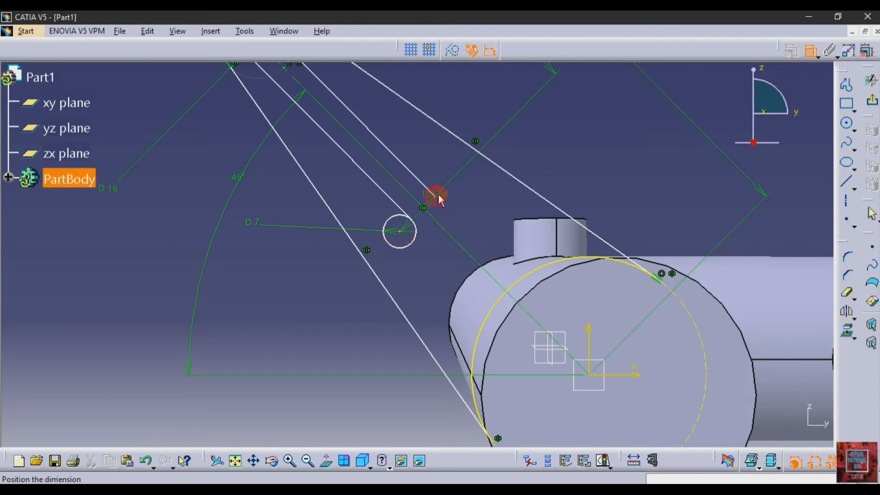
{"action": "left_click", "coordinate": [448, 103]}
{"action": "double_click", "coordinate": [449, 99]}
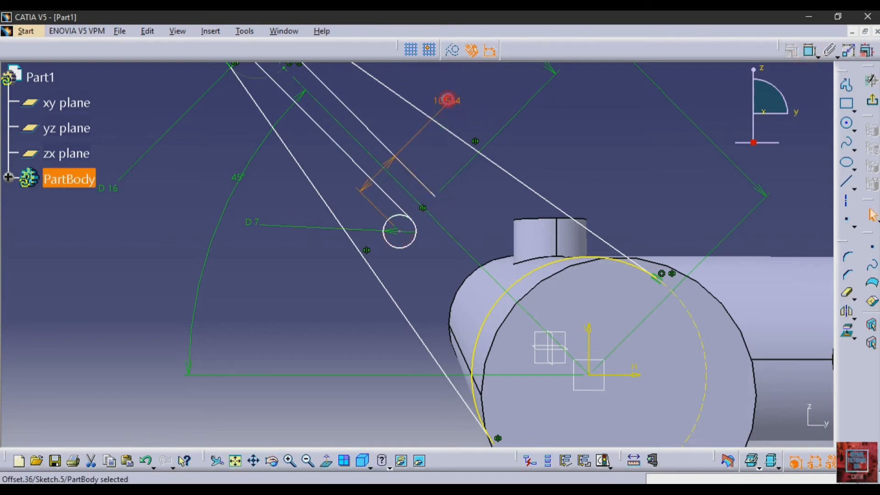
{"action": "type", "text": "3.5"}
{"action": "key", "text": "Return"}
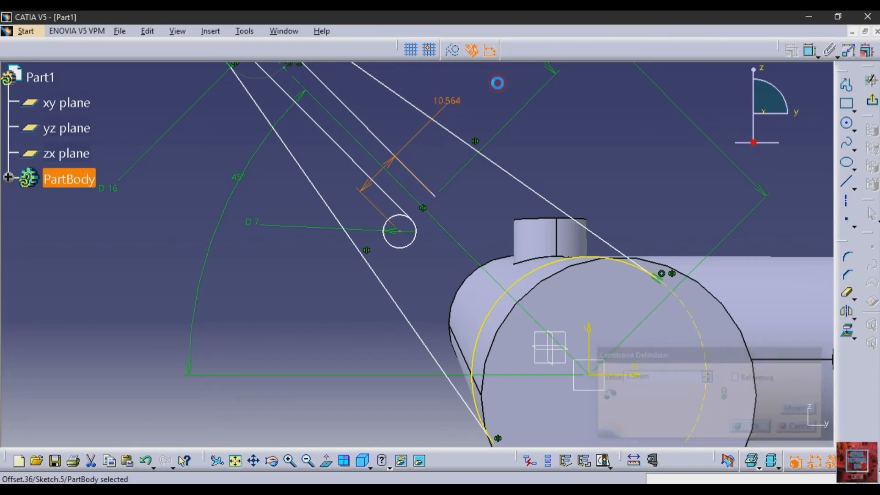
Quick Trim the part of the inner 7 mm circle inside the slot, leaving a rounded end between the two lines.
{"action": "left_click", "coordinate": [846, 292]}
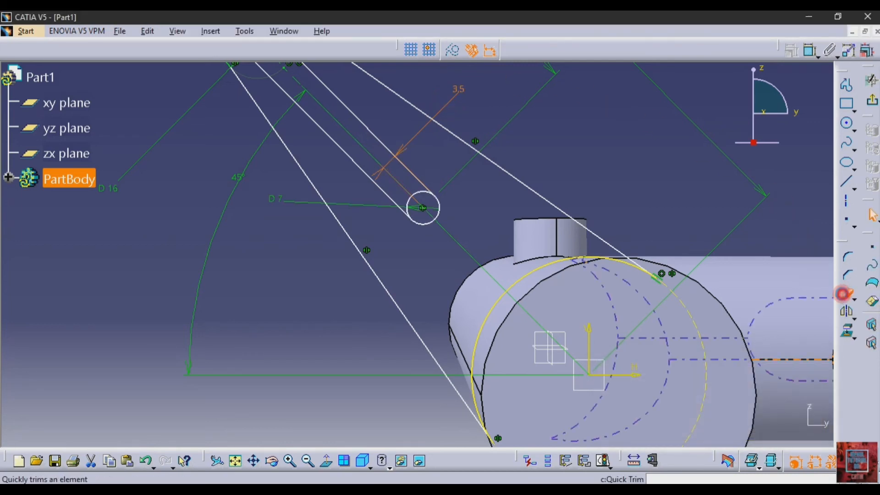
{"action": "left_click", "coordinate": [409, 198]}
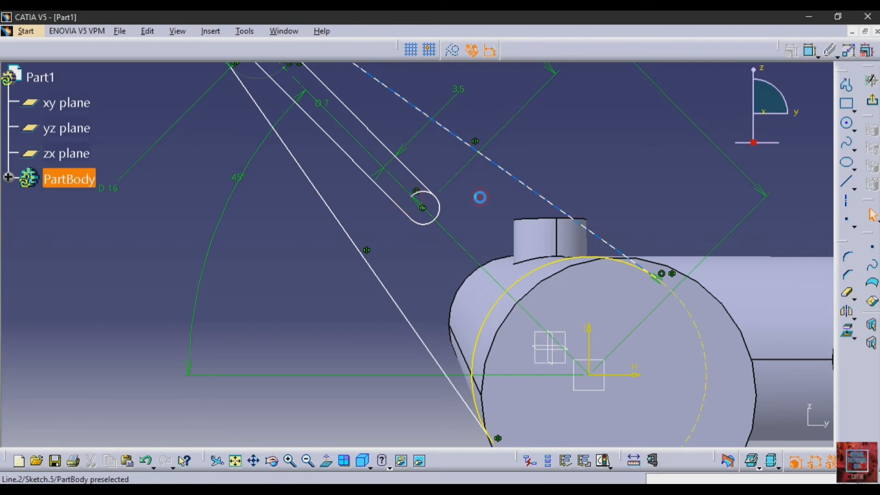
{"action": "left_click", "coordinate": [423, 194]}
{"action": "left_click", "coordinate": [846, 291]}
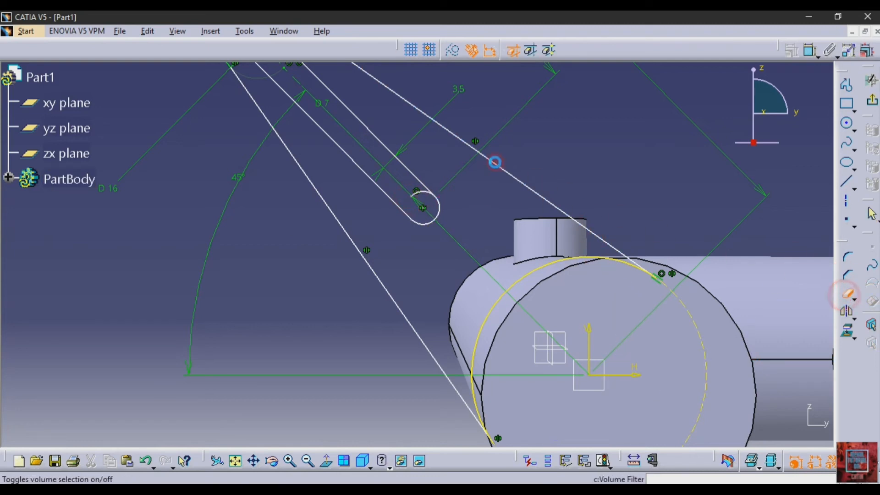
{"action": "left_click", "coordinate": [425, 192]}
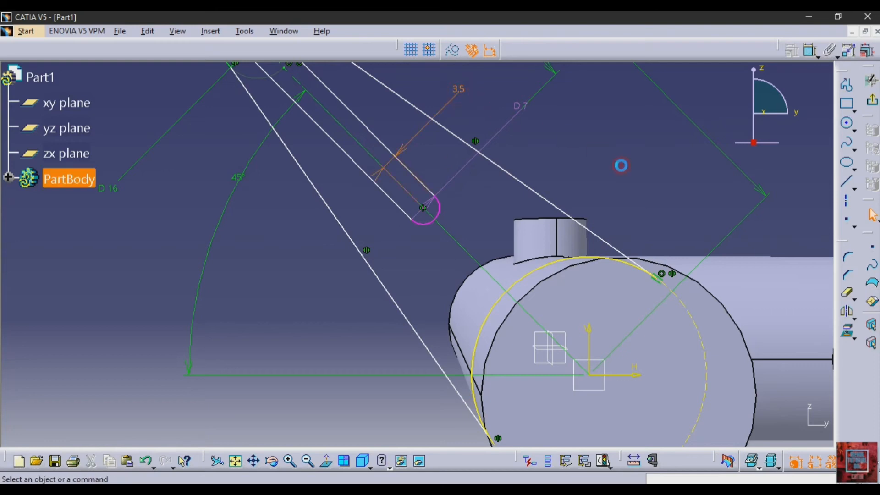
{"action": "key", "text": "Delete"}
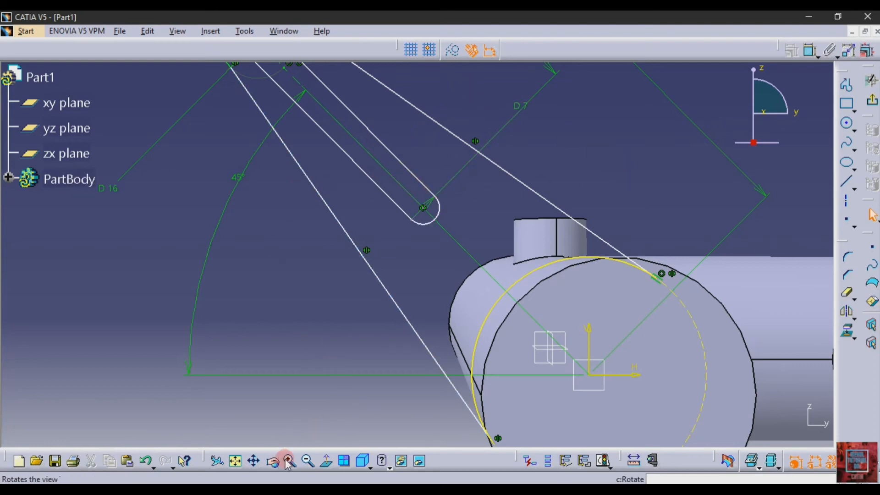
Quick Trim the part of the outer 7 mm circle inside the slot to close the slot outline, and exit the sketch.
{"action": "left_click", "coordinate": [252, 461]}
{"action": "left_click_drag", "start_coordinate": [197, 81], "coordinate": [304, 265]}
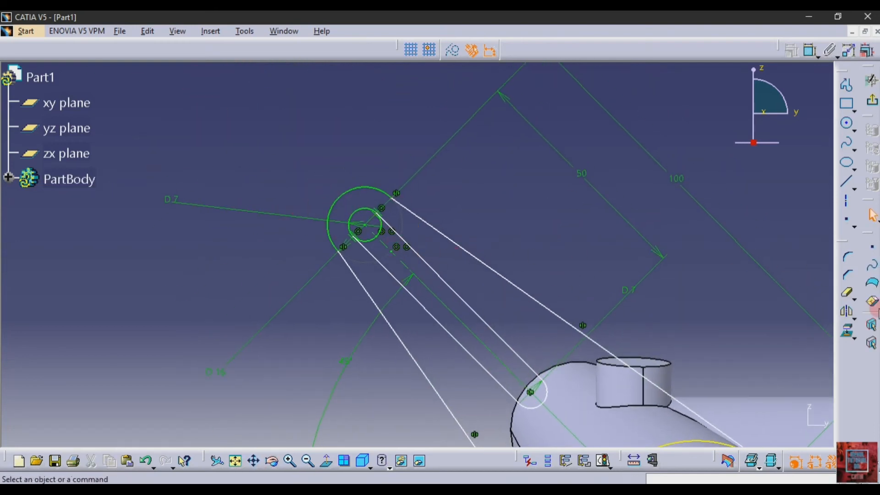
{"action": "left_click", "coordinate": [847, 256]}
{"action": "left_click", "coordinate": [848, 296]}
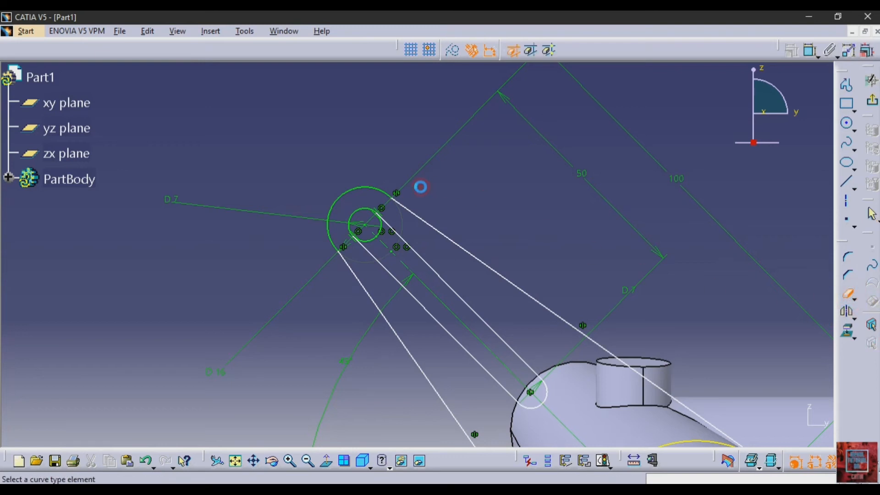
{"action": "left_click", "coordinate": [382, 236]}
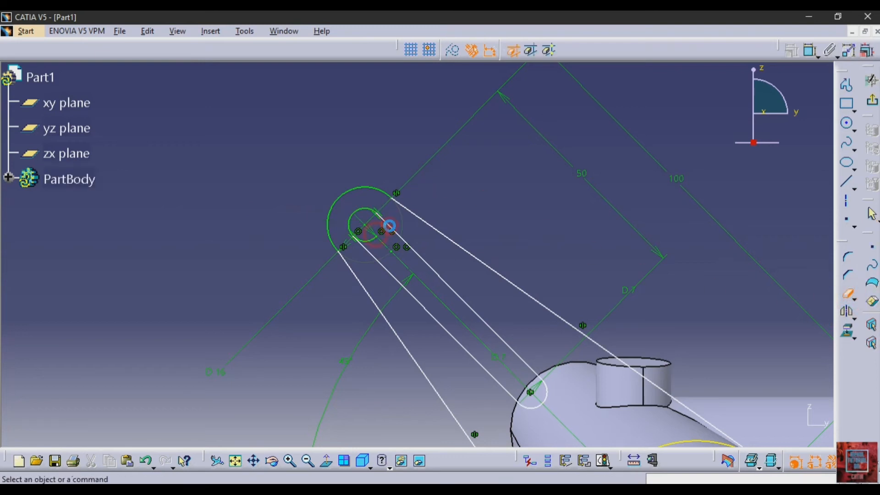
{"action": "left_click", "coordinate": [847, 294]}
{"action": "left_click", "coordinate": [382, 248]}
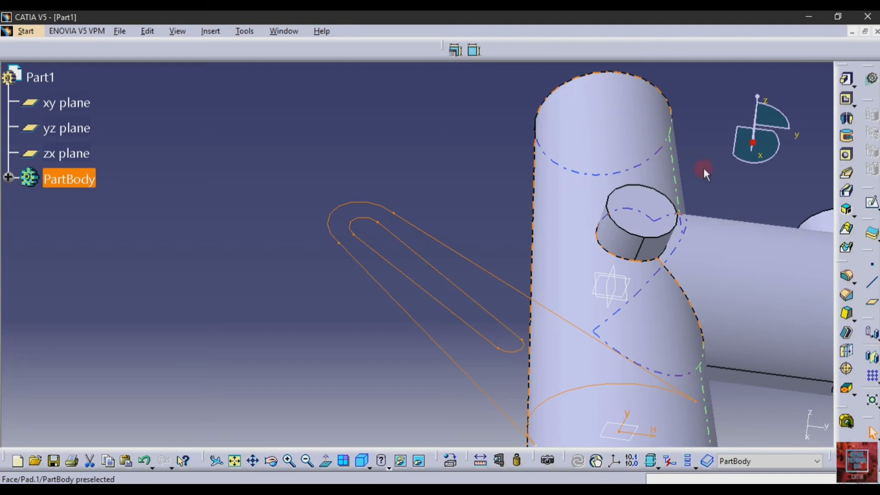
Pad the slotted arm sketch with a 5 mm length and mirrored extent.
{"action": "left_click", "coordinate": [842, 81]}
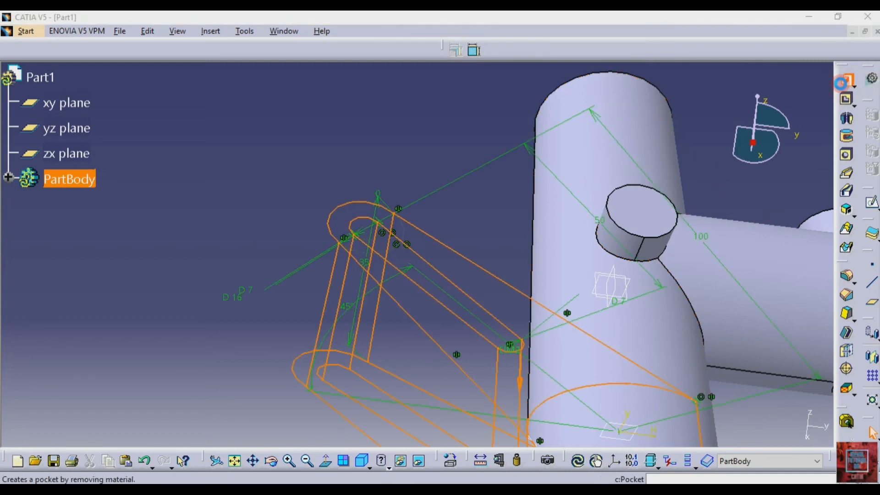
{"action": "left_click", "coordinate": [202, 334]}
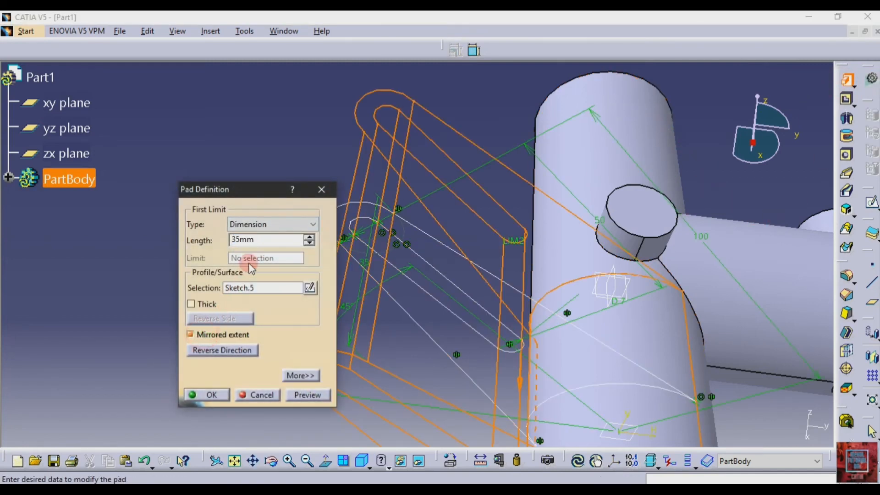
{"action": "double_click", "coordinate": [264, 240]}
{"action": "type", "text": "5"}
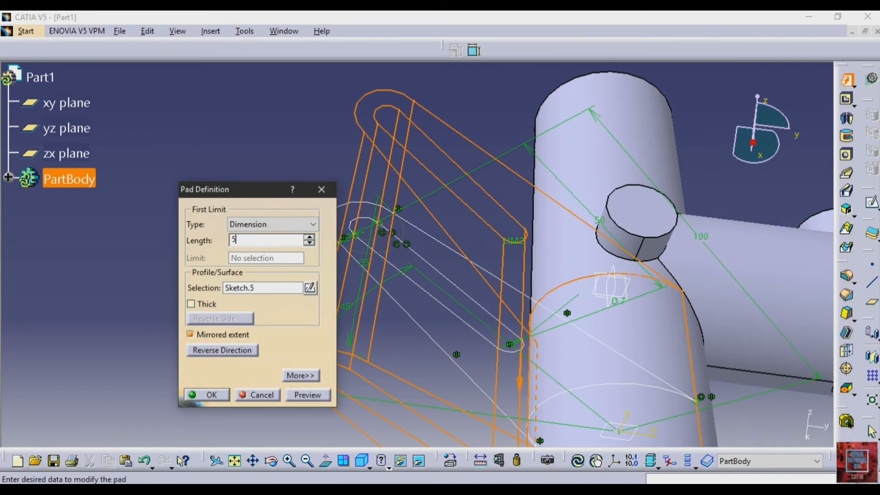
{"action": "left_click", "coordinate": [309, 395]}
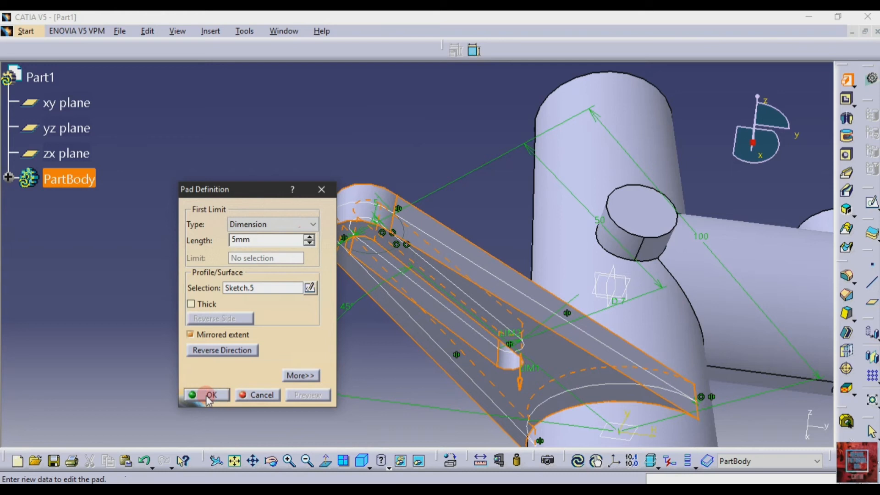
{"action": "left_click", "coordinate": [208, 396]}
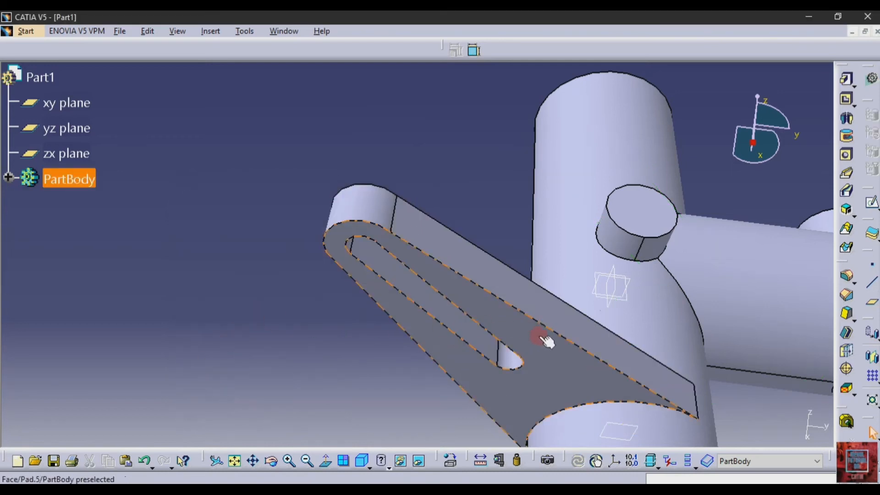
{"action": "left_click", "coordinate": [874, 359]}
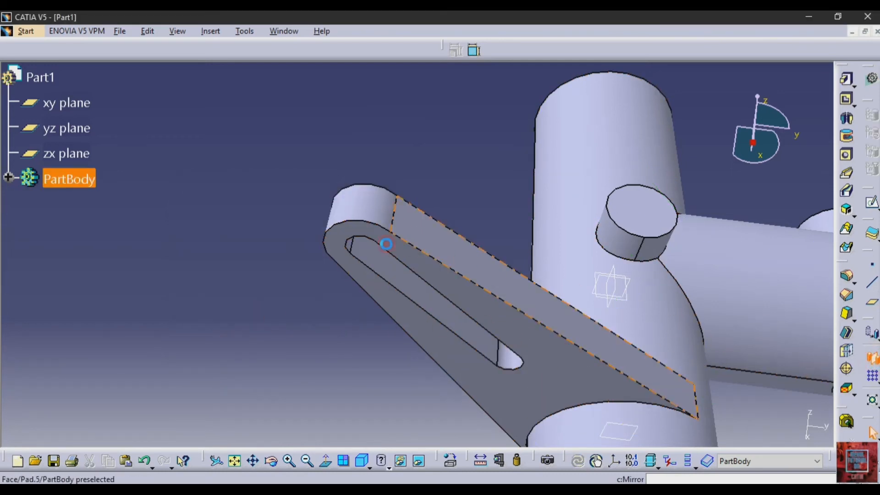
{"action": "left_click", "coordinate": [24, 183]}
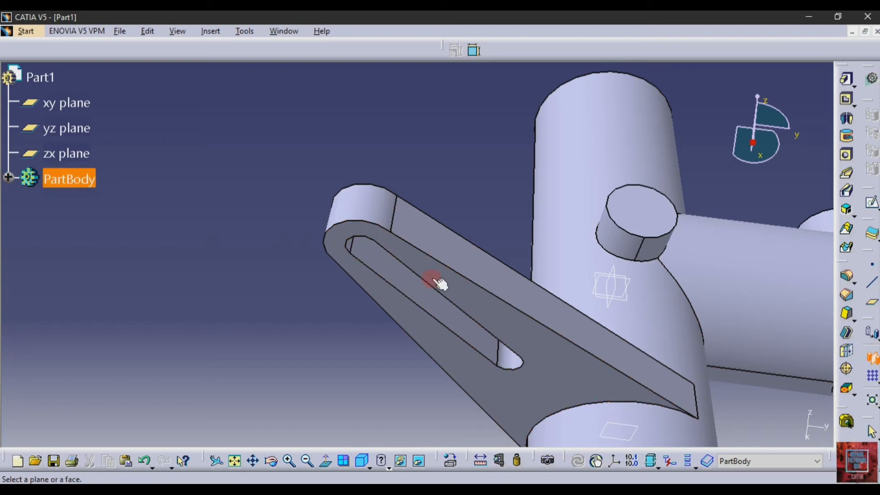
{"action": "left_click", "coordinate": [439, 299]}
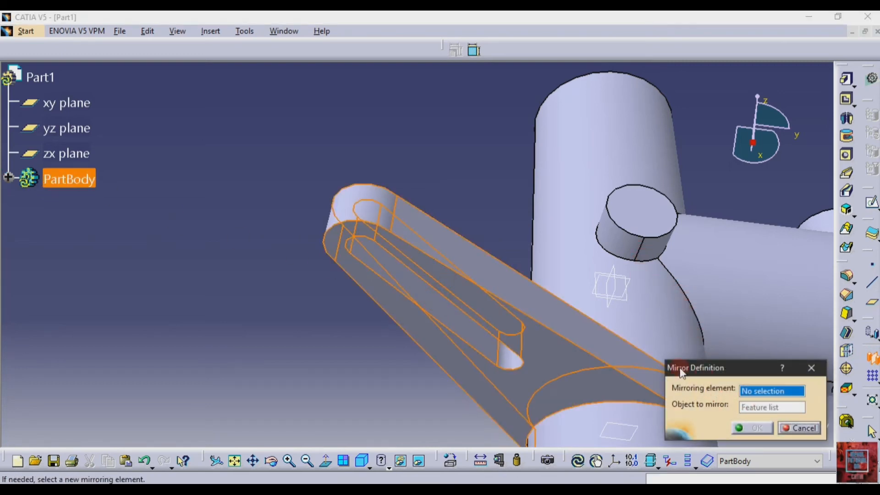
{"action": "left_click", "coordinate": [506, 348]}
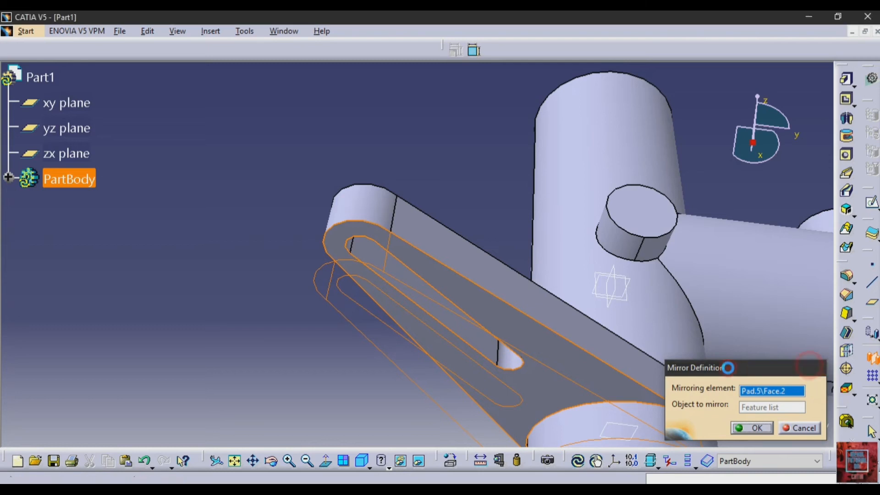
{"action": "left_click", "coordinate": [811, 369]}
Mirror the slotted arm pad, Pad.5, about the yz plane.
{"action": "left_click", "coordinate": [846, 332]}
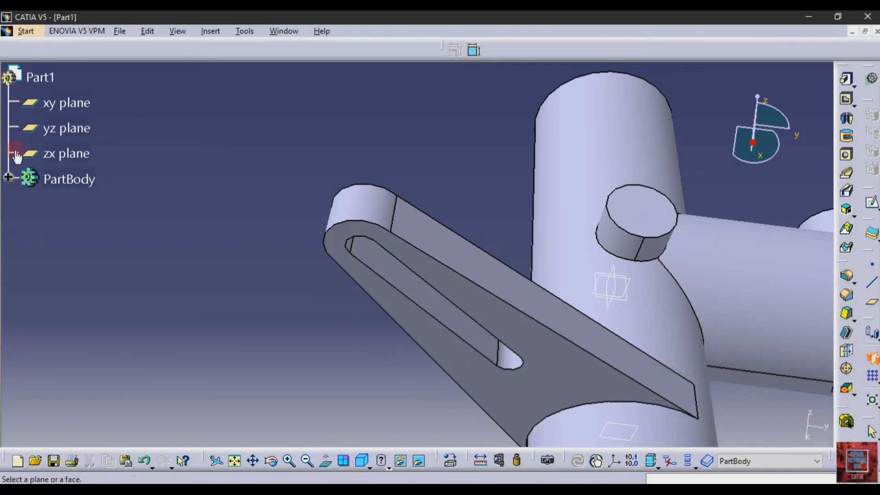
{"action": "left_click", "coordinate": [6, 175]}
{"action": "scroll", "coordinate": [103, 266], "scroll_direction": "down", "scroll_amount": 3}
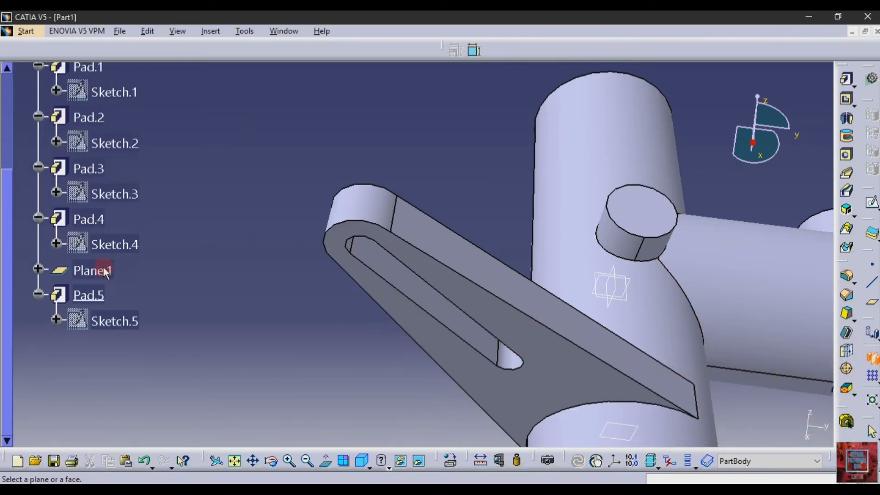
{"action": "left_click", "coordinate": [88, 295]}
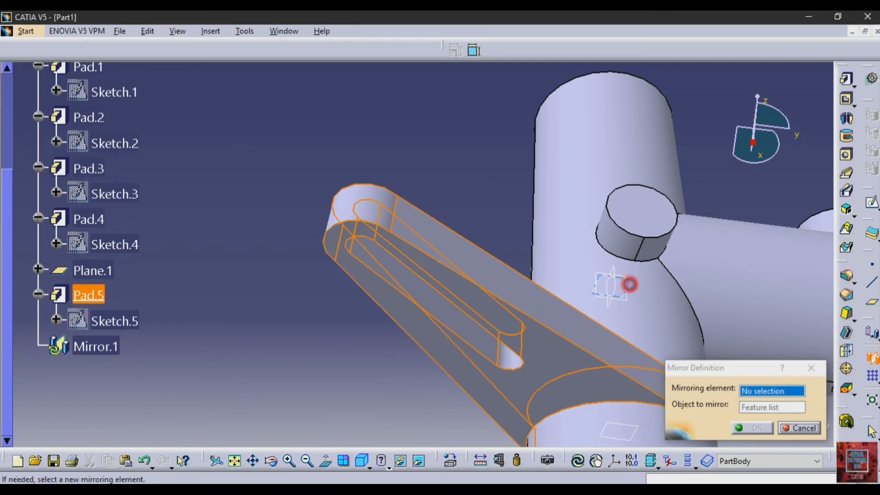
{"action": "left_click", "coordinate": [627, 285]}
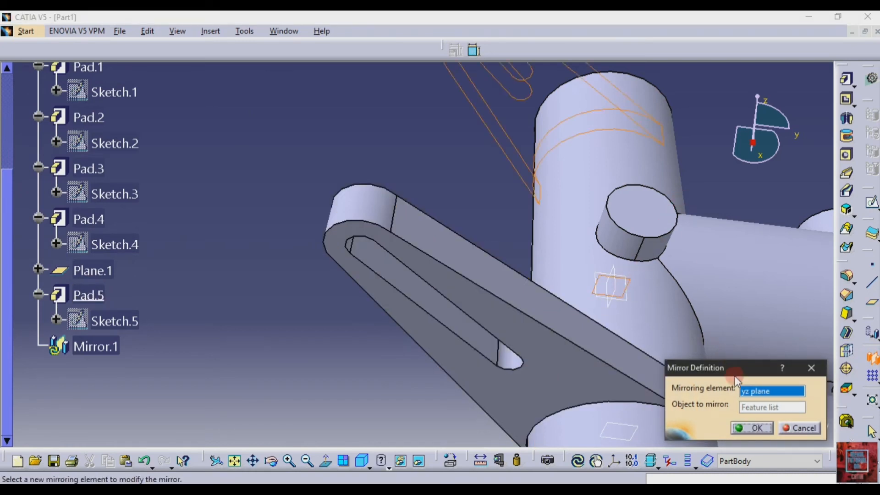
{"action": "left_click", "coordinate": [755, 428]}
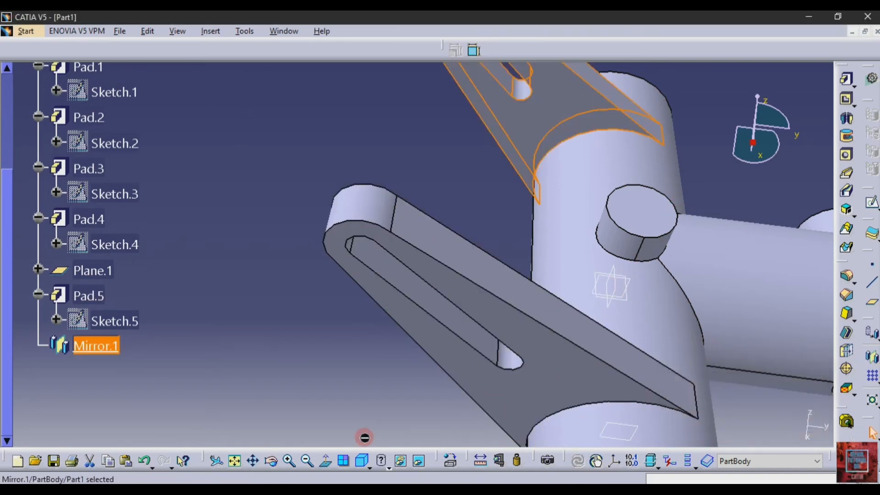
{"action": "left_click", "coordinate": [306, 460]}
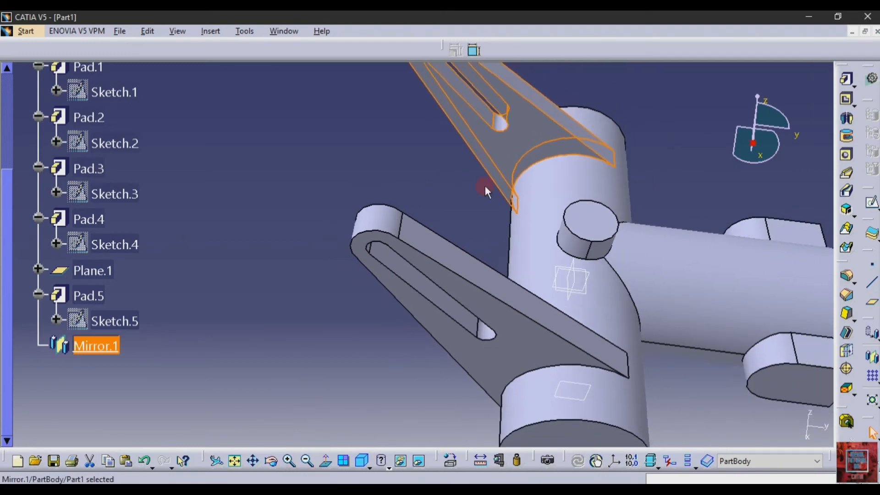
Sketch a circle about 28 mm in diameter centred on the origin on the yz plane.
{"action": "left_click", "coordinate": [307, 461]}
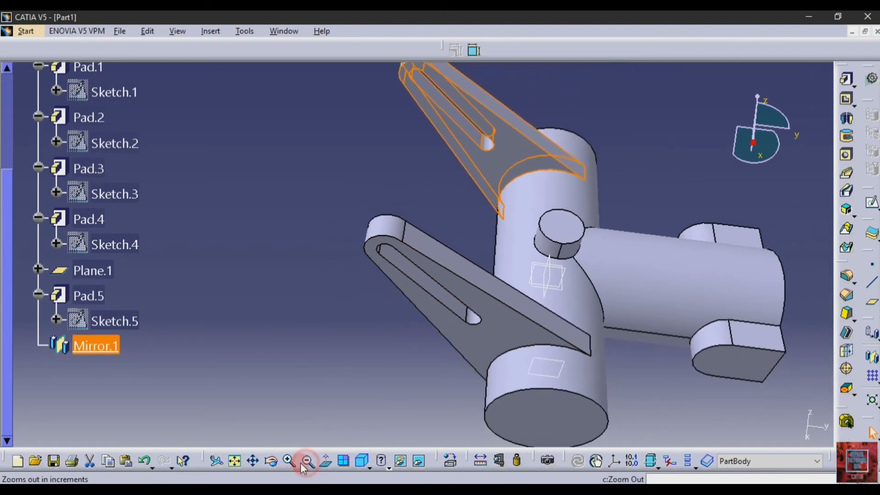
{"action": "left_click", "coordinate": [271, 463]}
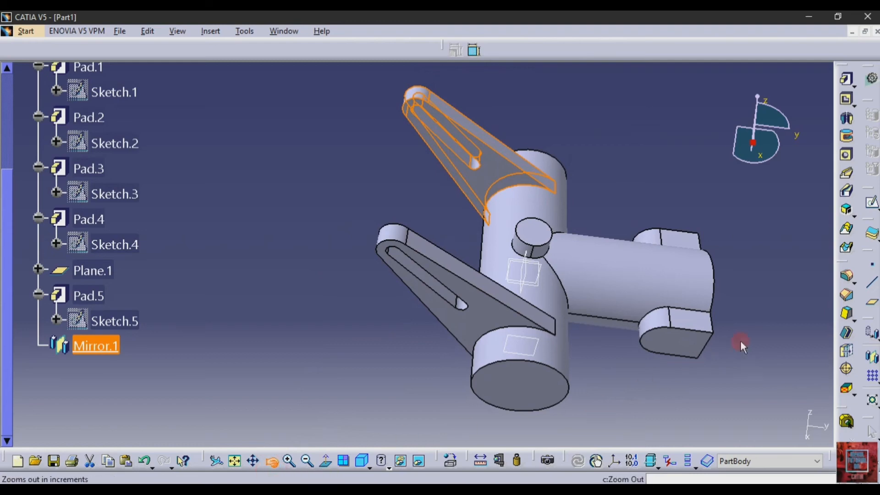
{"action": "left_click_drag", "start_coordinate": [741, 344], "coordinate": [507, 222]}
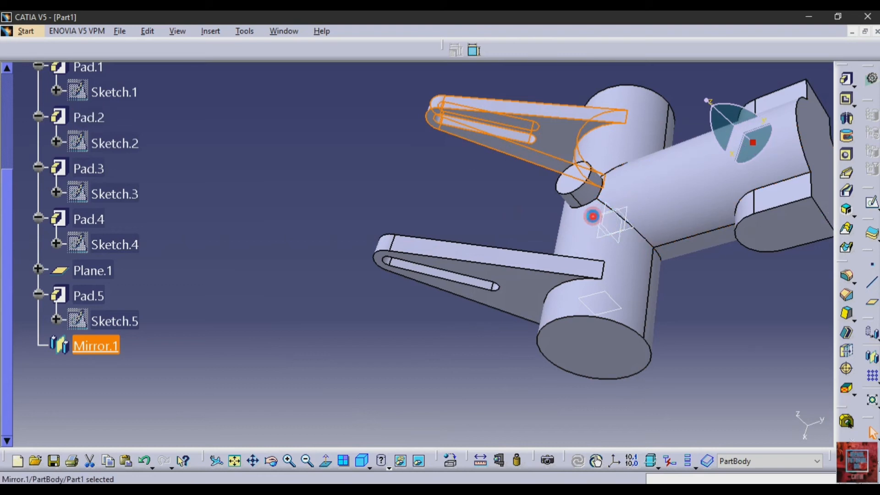
{"action": "left_click", "coordinate": [600, 215]}
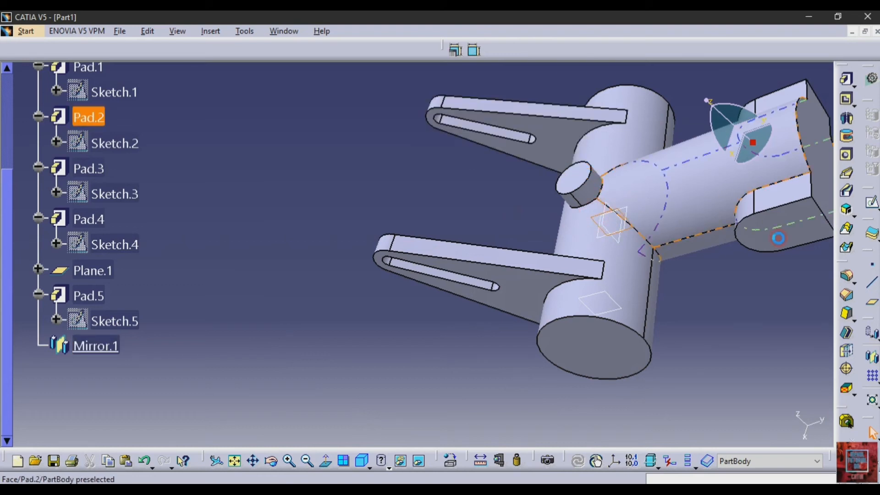
{"action": "left_click", "coordinate": [872, 204]}
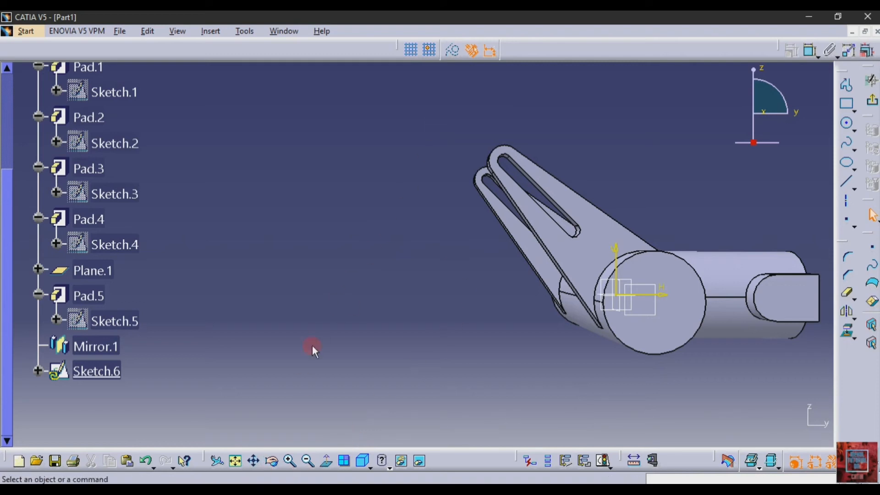
{"action": "left_click", "coordinate": [236, 460]}
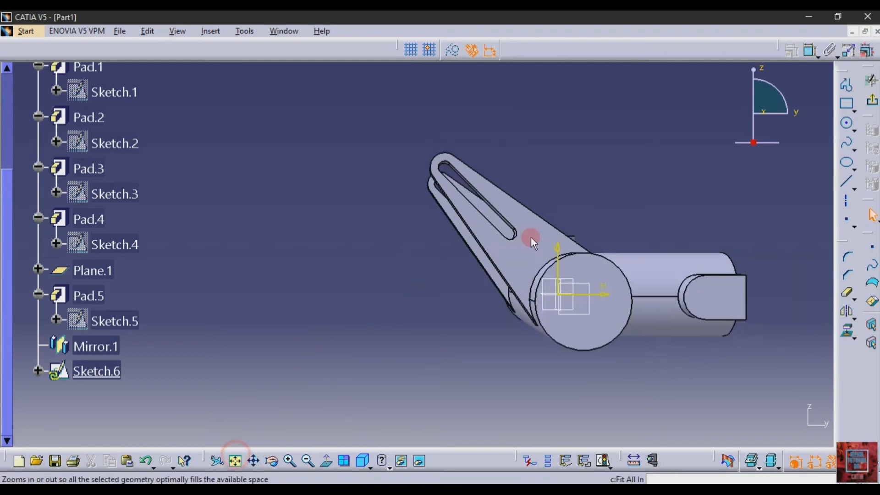
{"action": "left_click", "coordinate": [849, 125]}
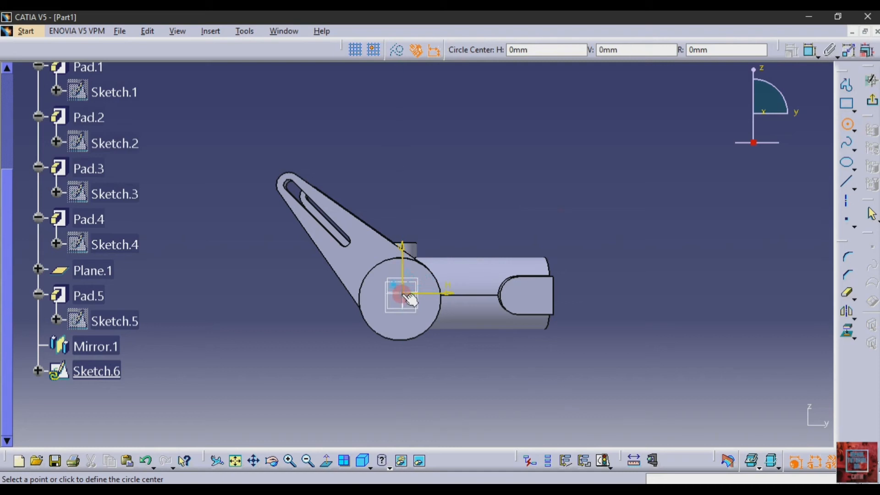
{"action": "left_click", "coordinate": [420, 303]}
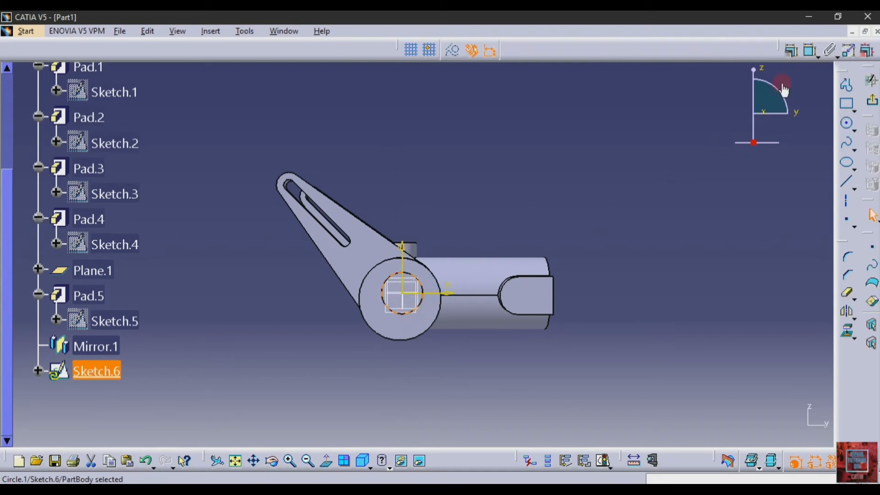
Constrain the circle's diameter to 30 mm and start a pocket from the finished sketch.
{"action": "left_click", "coordinate": [807, 51]}
{"action": "left_click", "coordinate": [469, 174]}
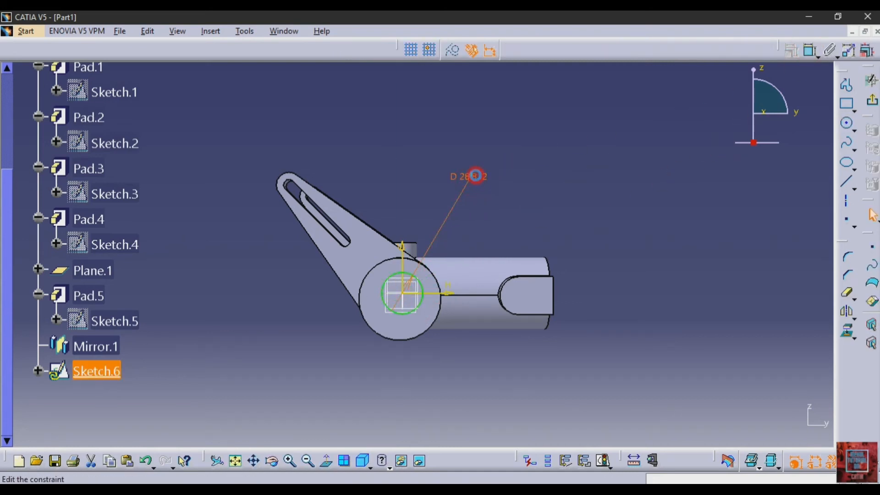
{"action": "double_click", "coordinate": [468, 176]}
{"action": "type", "text": "30"}
{"action": "key", "text": "Return"}
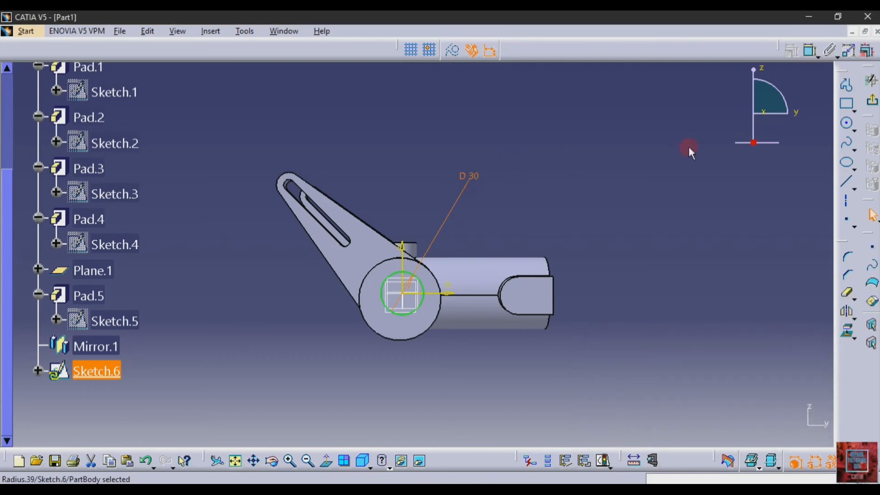
{"action": "left_click", "coordinate": [870, 101]}
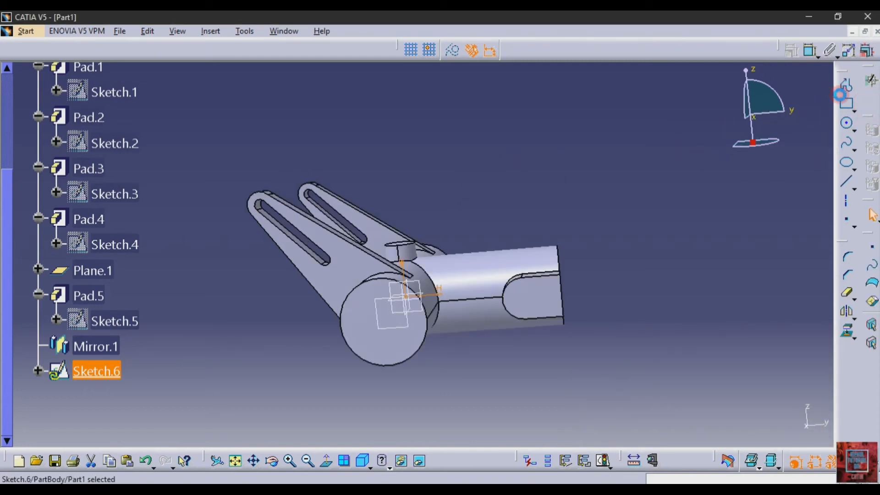
{"action": "left_click", "coordinate": [846, 99]}
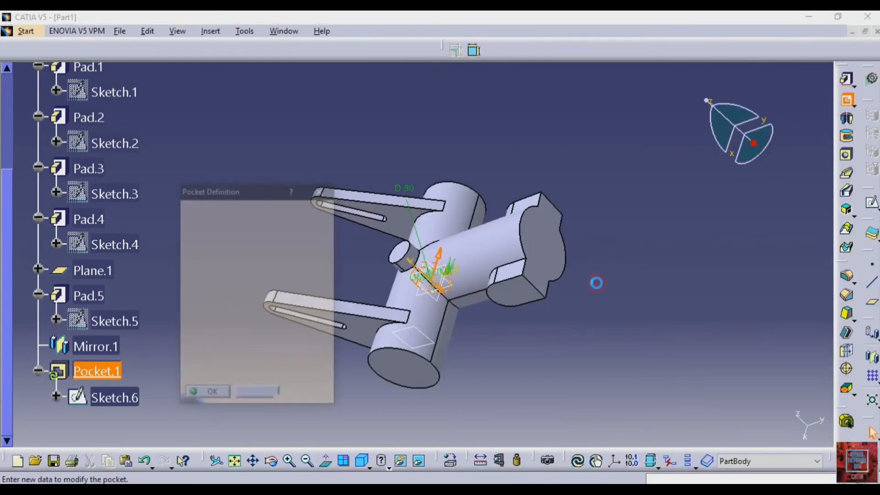
Try mirrored extent and the Up to last and Up to plane limit types for the 30 mm pocket.
{"action": "left_click", "coordinate": [207, 339]}
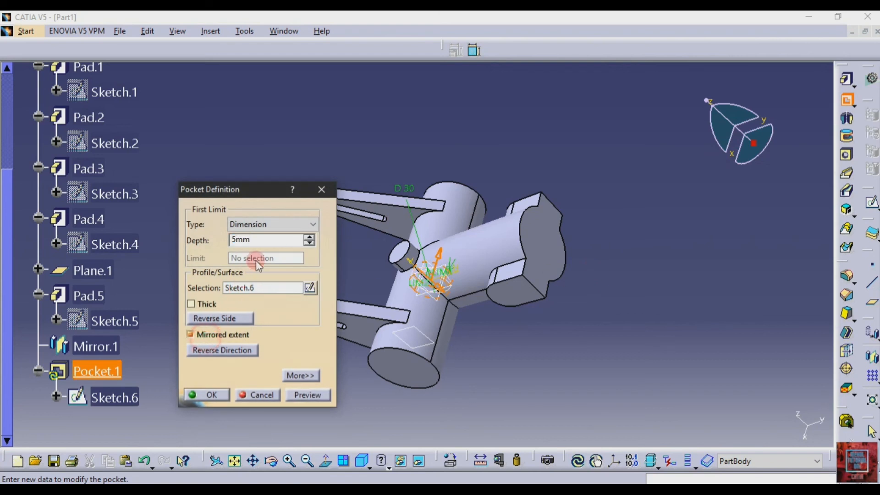
{"action": "left_click", "coordinate": [281, 227]}
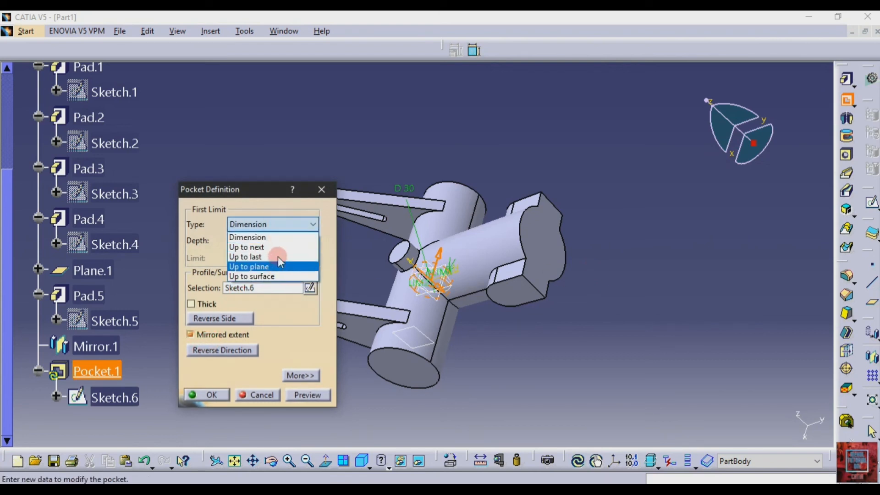
{"action": "left_click", "coordinate": [277, 255]}
{"action": "left_click", "coordinate": [293, 397]}
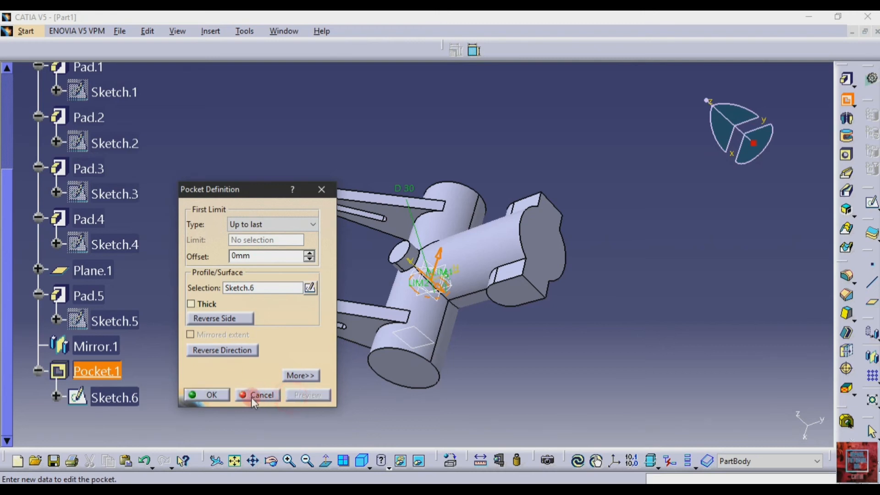
{"action": "left_click", "coordinate": [284, 226]}
{"action": "left_click", "coordinate": [262, 267]}
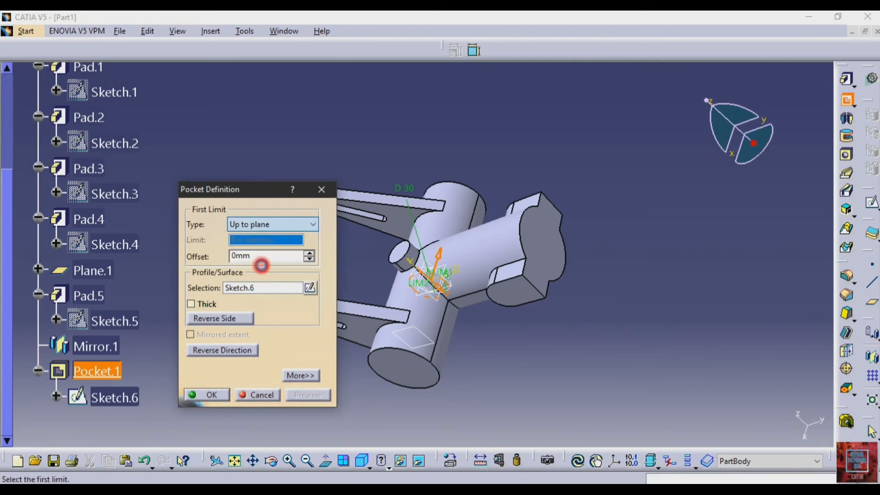
{"action": "left_click", "coordinate": [293, 224]}
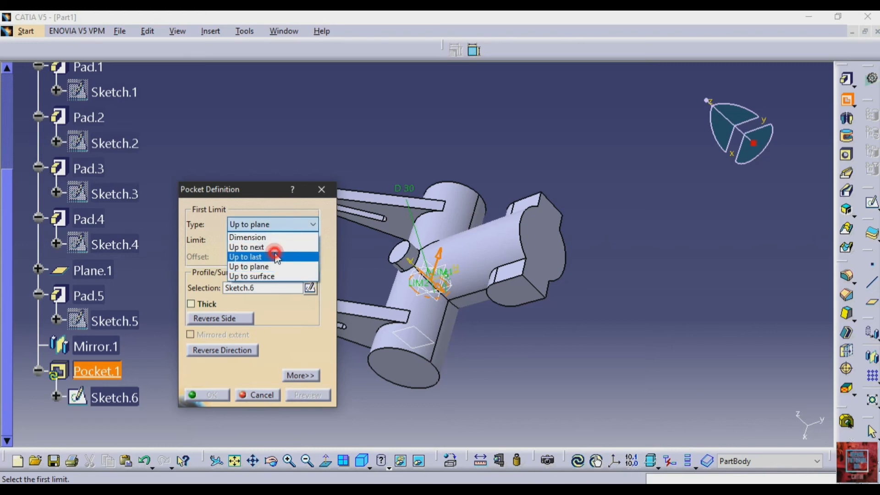
{"action": "left_click", "coordinate": [276, 256]}
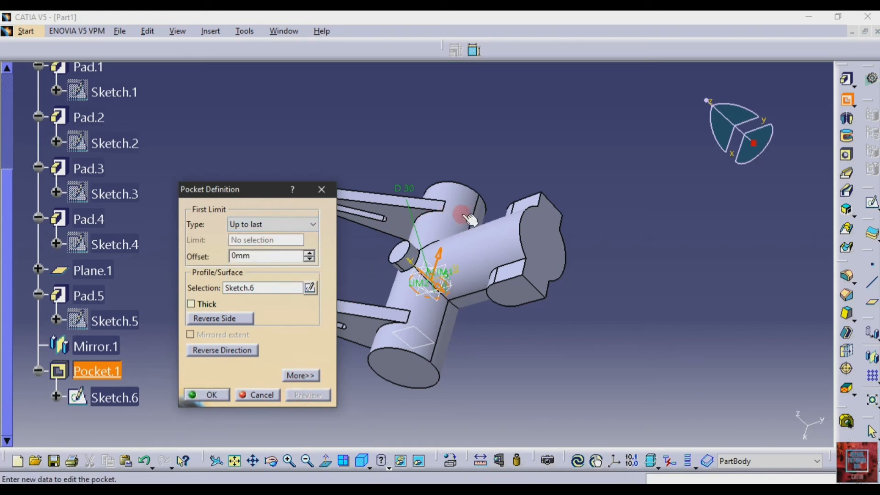
Pocket the 30 mm circle through the cross tube with a Dimension limit, 100 mm depth and mirrored extent.
{"action": "left_click", "coordinate": [255, 227]}
{"action": "left_click", "coordinate": [249, 238]}
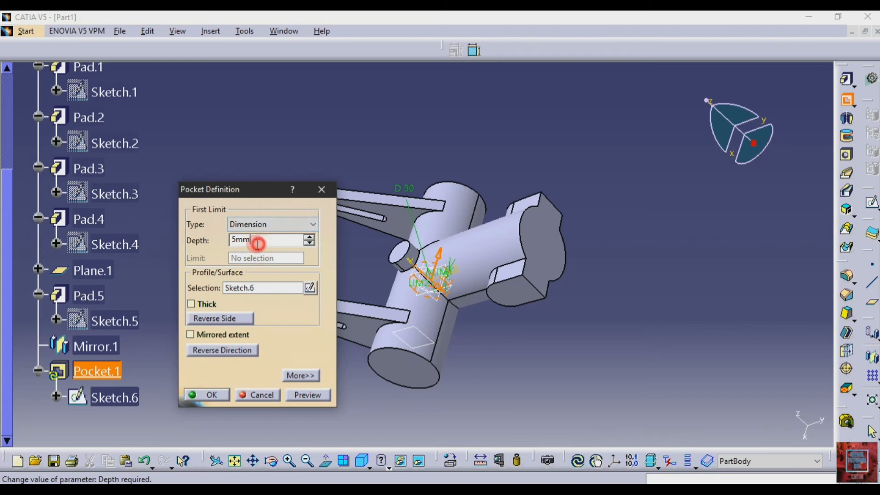
{"action": "left_click_drag", "start_coordinate": [255, 240], "coordinate": [186, 246]}
{"action": "type", "text": "100"}
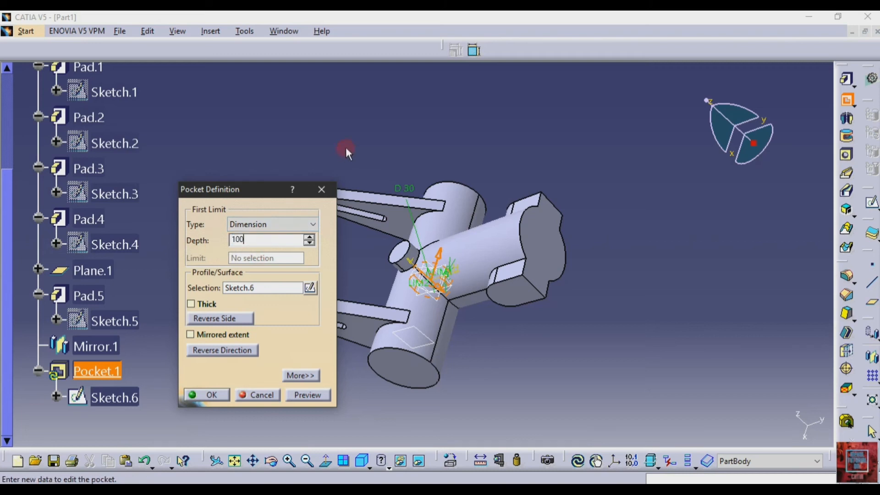
{"action": "left_click", "coordinate": [229, 335]}
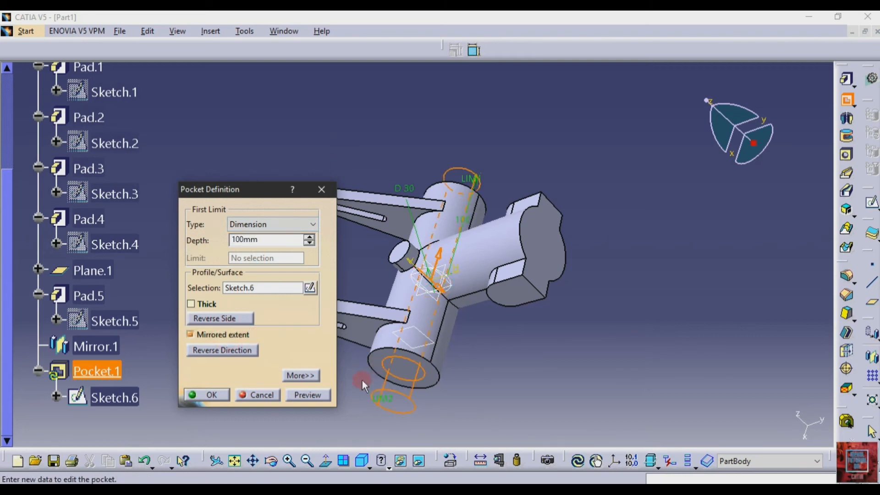
{"action": "left_click", "coordinate": [307, 394]}
{"action": "left_click", "coordinate": [207, 394]}
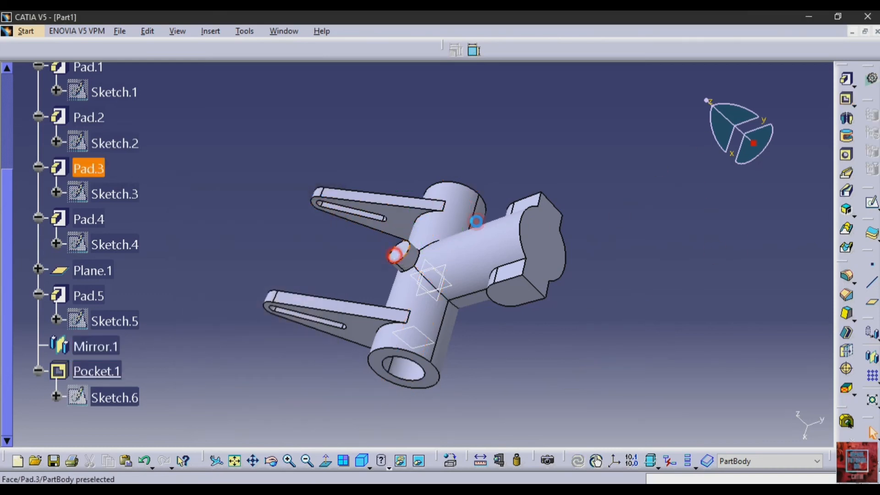
Sketch a circle about 12 mm in diameter centred on the origin on the small boss's end face.
{"action": "left_click", "coordinate": [871, 201]}
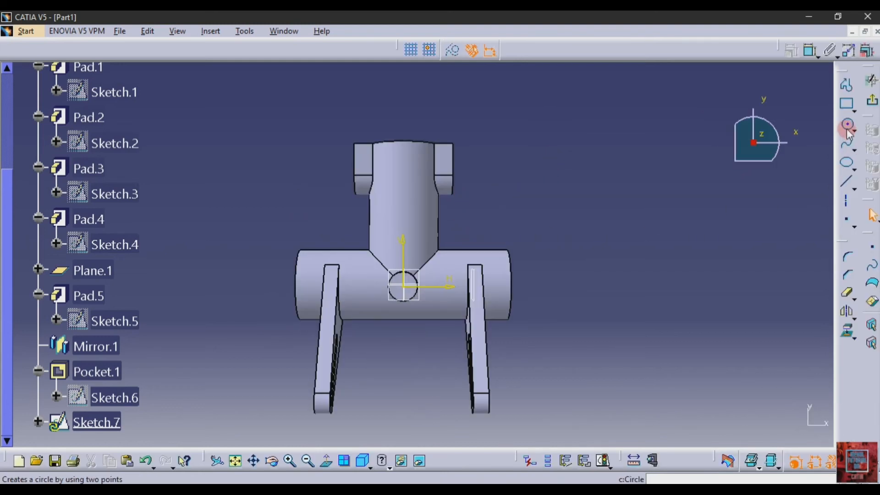
{"action": "left_click", "coordinate": [847, 123]}
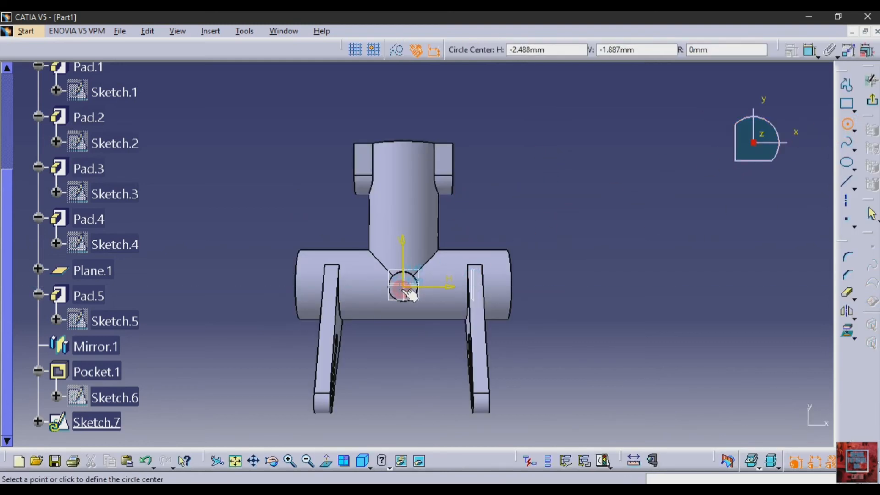
{"action": "left_click", "coordinate": [403, 286]}
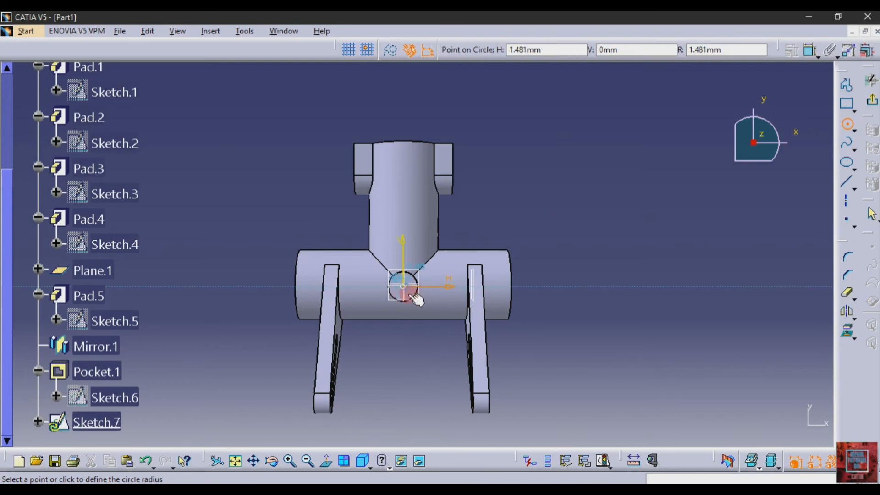
{"action": "left_click", "coordinate": [412, 297]}
Constrain the boss circle's diameter to 10 mm, checking it against the reference drawing, and exit the sketch.
{"action": "left_click", "coordinate": [809, 49]}
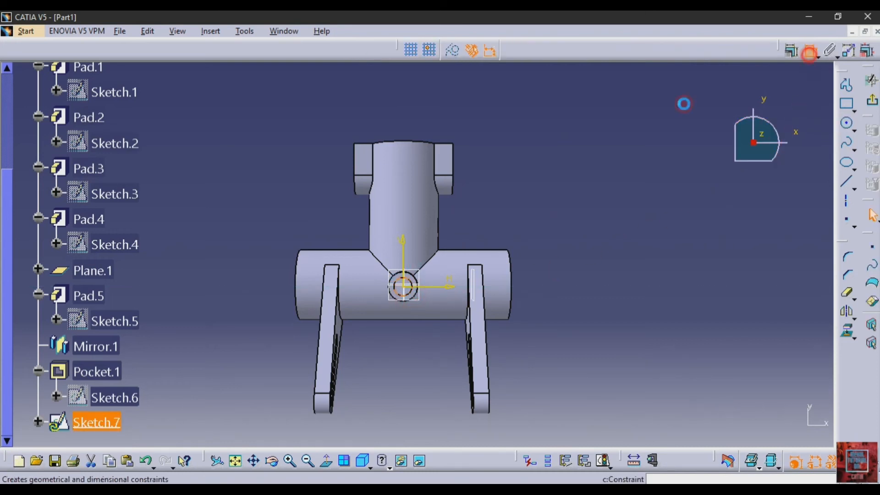
{"action": "left_click", "coordinate": [550, 197]}
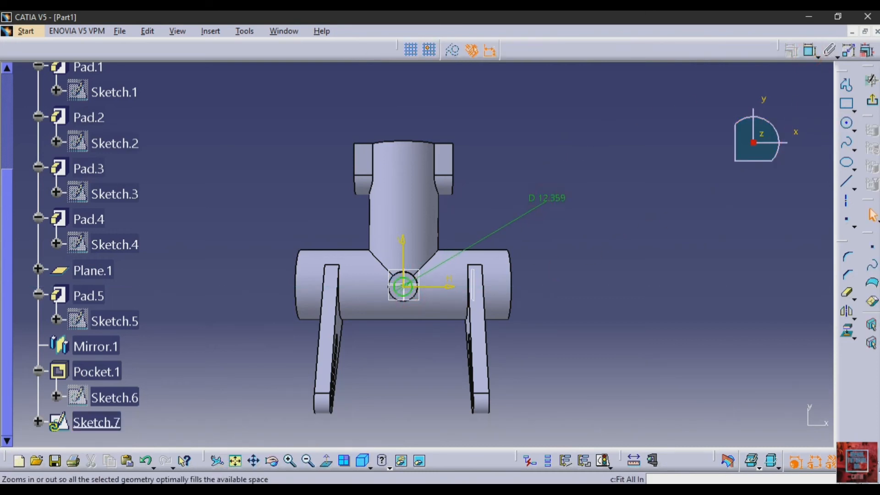
{"action": "key", "text": "alt+Tab"}
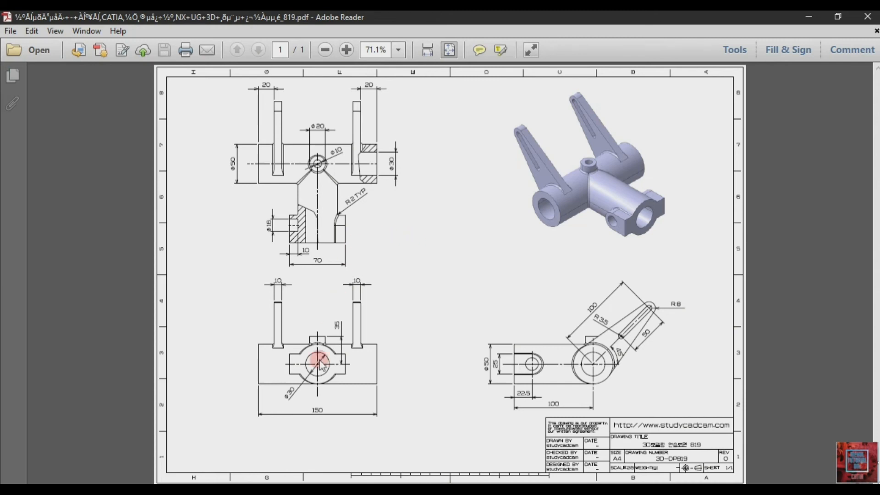
{"action": "key", "text": "alt+Tab"}
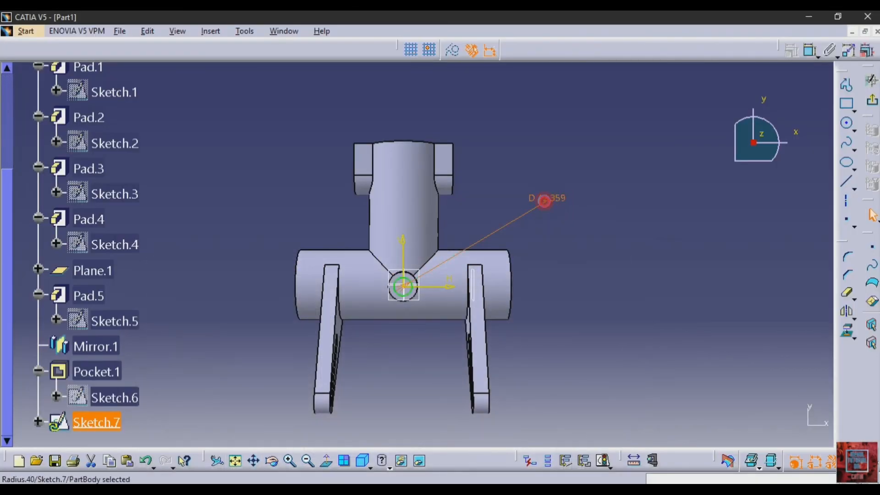
{"action": "double_click", "coordinate": [544, 200]}
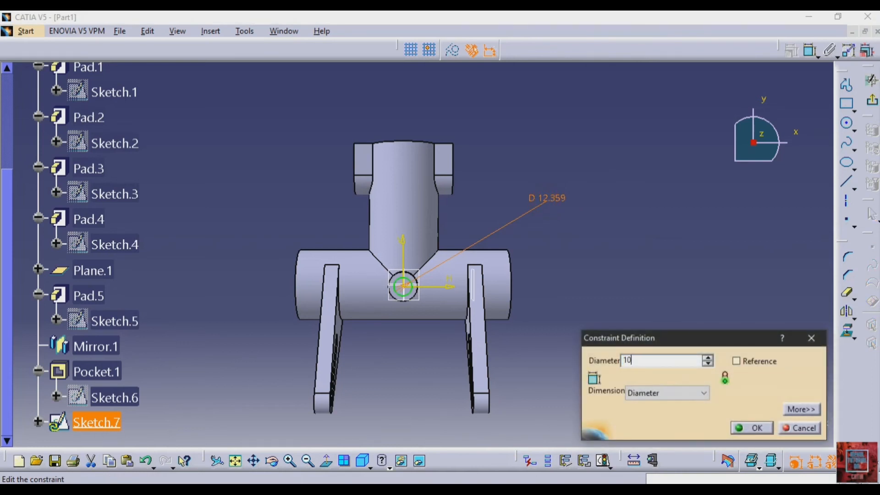
{"action": "key", "text": "Return"}
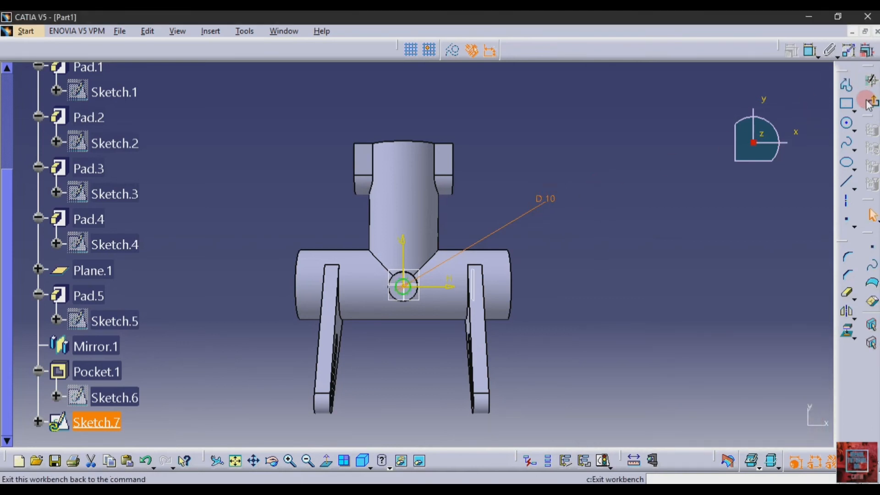
{"action": "left_click", "coordinate": [851, 83]}
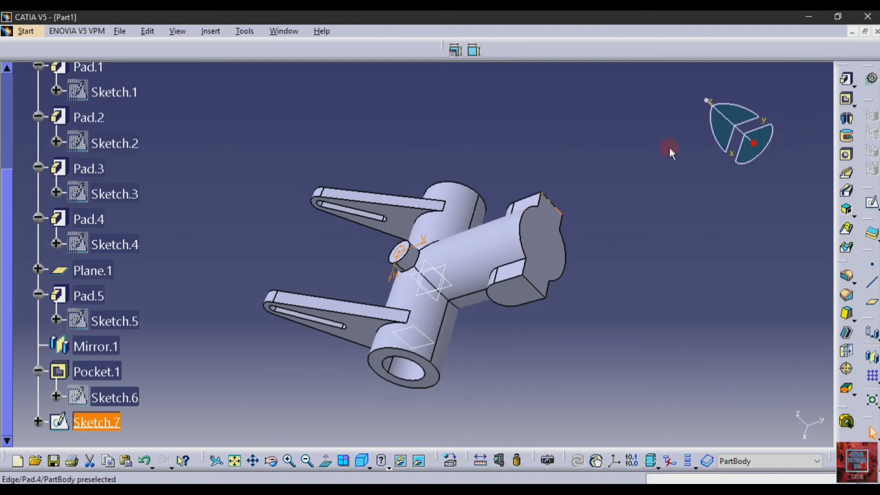
Pocket the 10 mm circle on the small boss with a Dimension limit of 100 mm depth.
{"action": "left_click", "coordinate": [846, 81]}
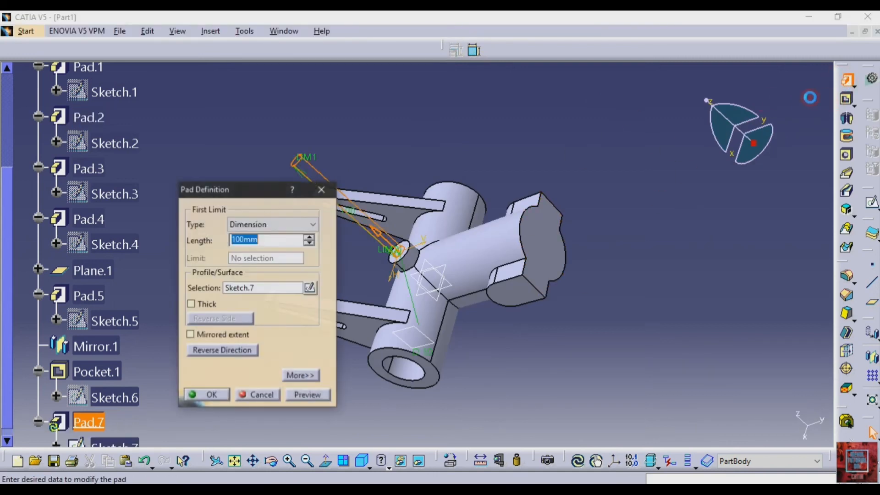
{"action": "left_click", "coordinate": [321, 190]}
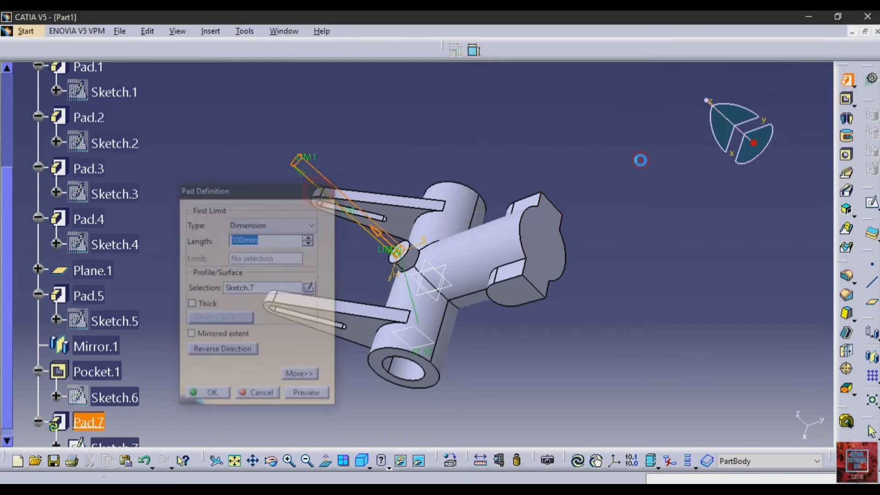
{"action": "left_click", "coordinate": [847, 99]}
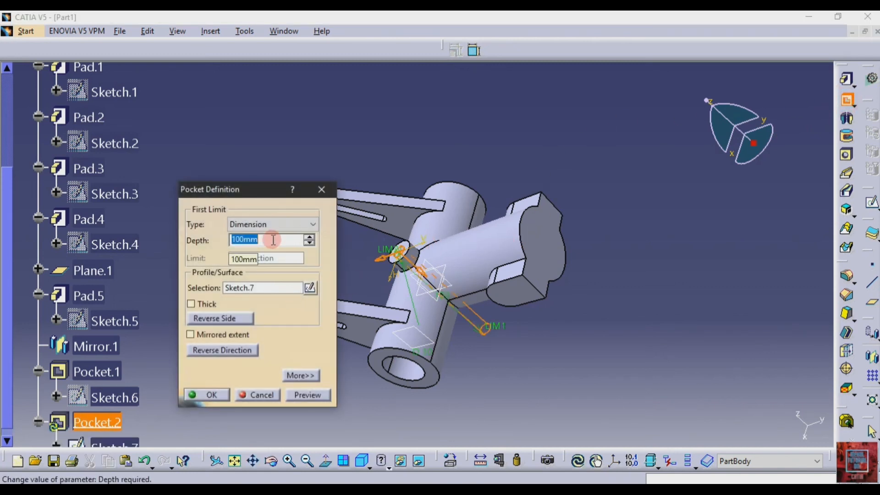
{"action": "key", "text": "Return"}
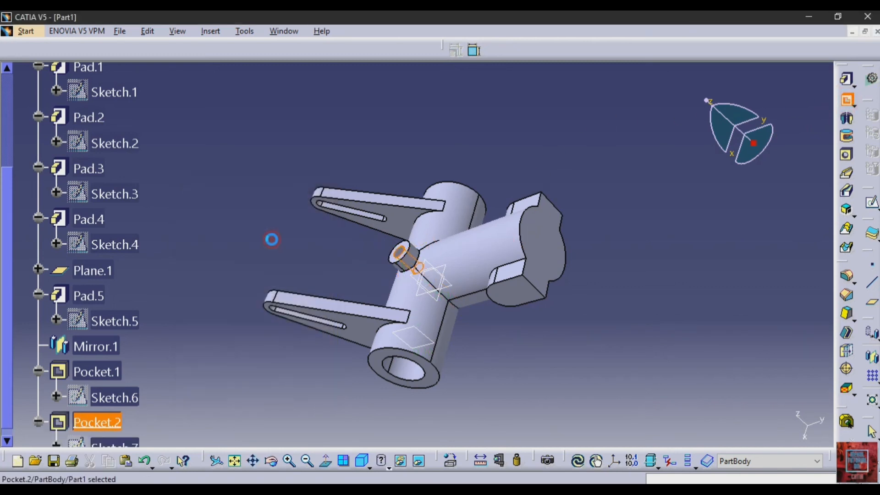
{"action": "left_click", "coordinate": [559, 316]}
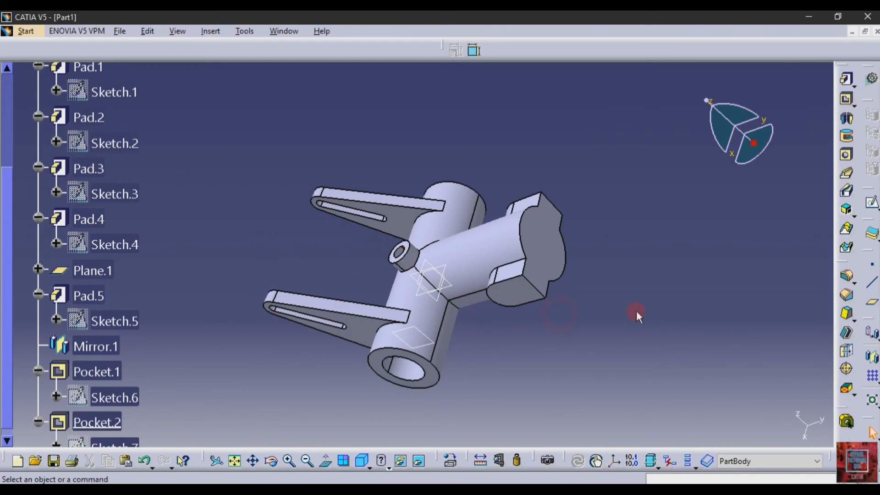
Sketch a circle about 34 mm in diameter centred on the origin on the branch tube's lugged end face.
{"action": "left_click", "coordinate": [570, 239]}
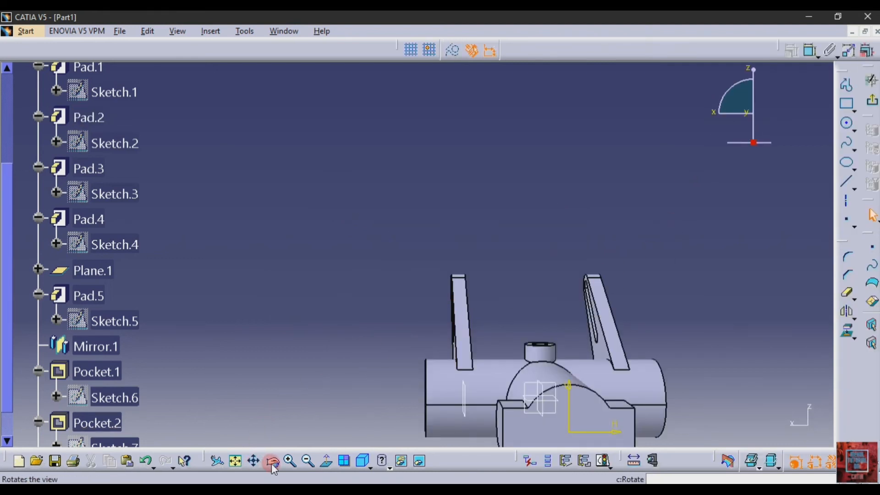
{"action": "left_click", "coordinate": [235, 461]}
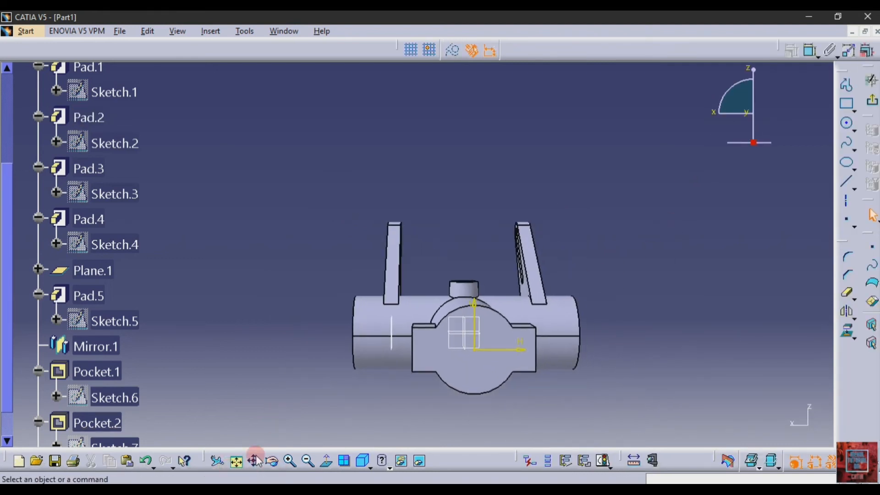
{"action": "left_click", "coordinate": [255, 461]}
{"action": "left_click_drag", "start_coordinate": [784, 339], "coordinate": [737, 300]}
{"action": "left_click", "coordinate": [847, 123]}
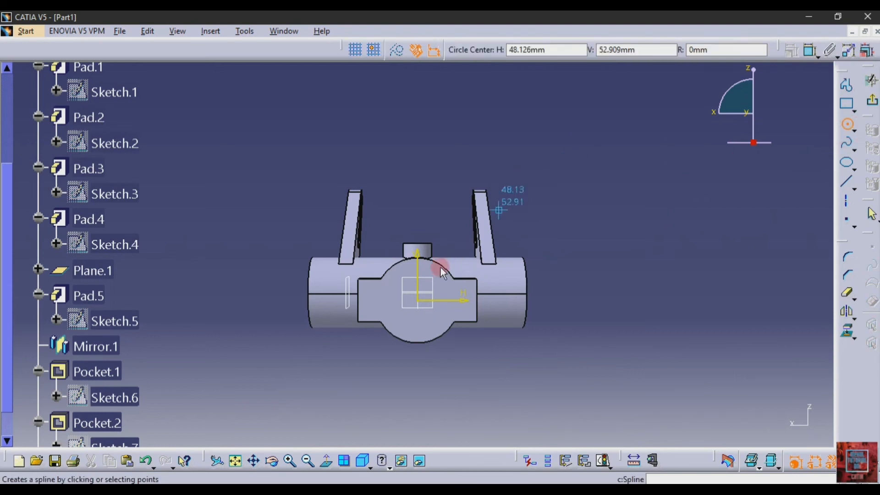
{"action": "left_click", "coordinate": [436, 326]}
Constrain the end-face circle's diameter to 30 mm and exit the sketch.
{"action": "left_click", "coordinate": [809, 49]}
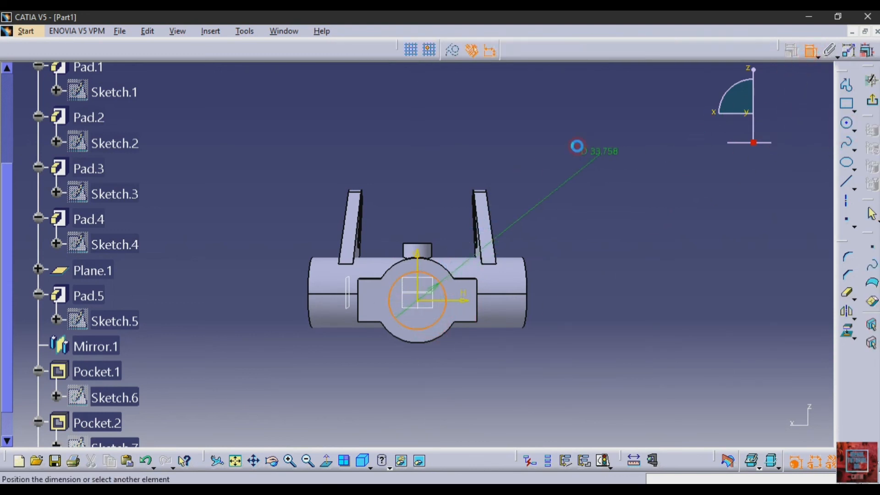
{"action": "left_click", "coordinate": [578, 143]}
{"action": "double_click", "coordinate": [582, 145]}
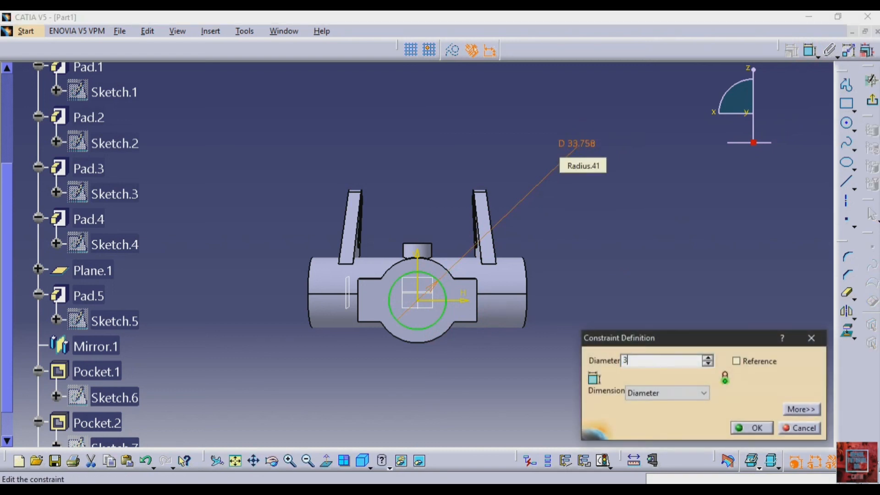
{"action": "type", "text": "30"}
{"action": "key", "text": "Return"}
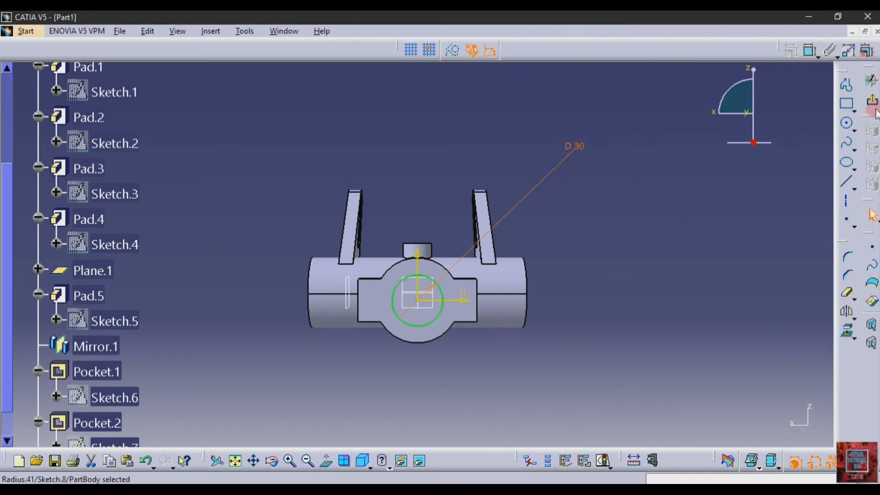
{"action": "left_click", "coordinate": [873, 106]}
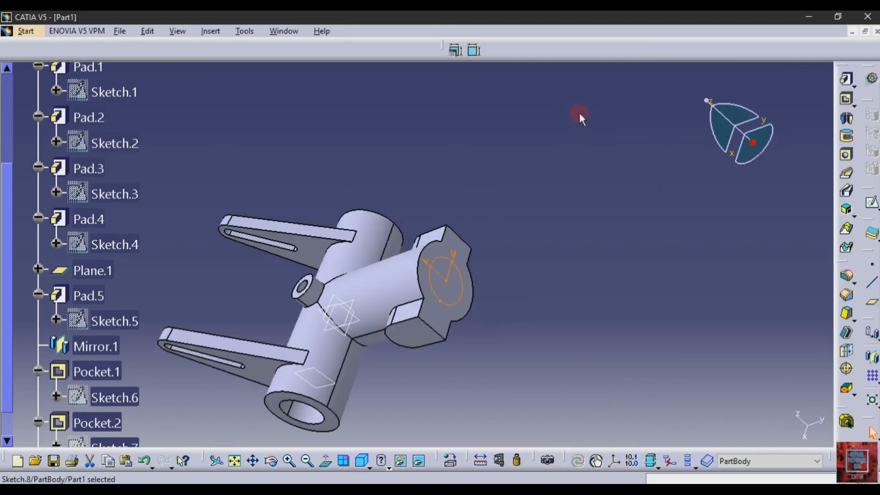
Pocket the 30 mm circle into the branch tube from its end face with a depth of 100 mm.
{"action": "left_click", "coordinate": [846, 79]}
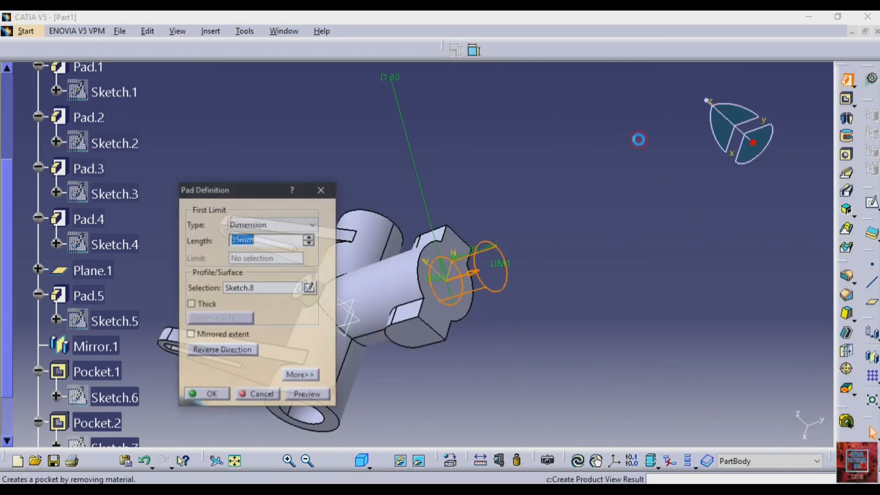
{"action": "left_click", "coordinate": [321, 189]}
{"action": "left_click", "coordinate": [854, 101]}
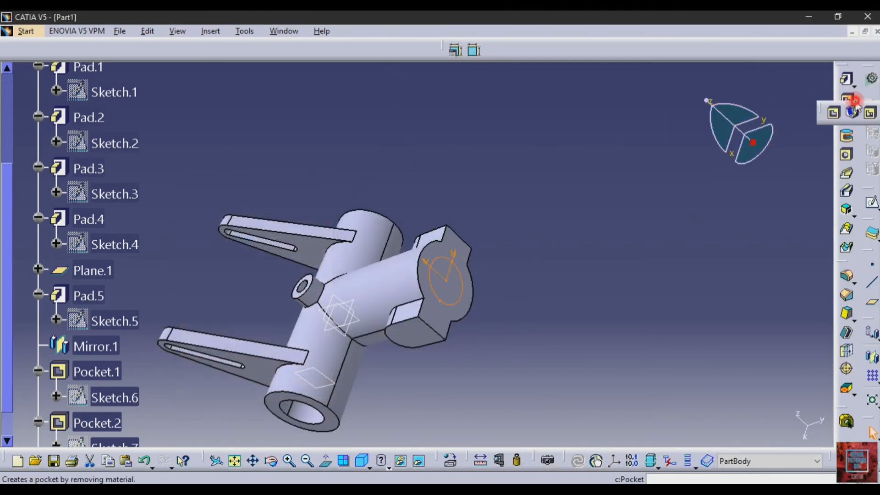
{"action": "left_click", "coordinate": [833, 113]}
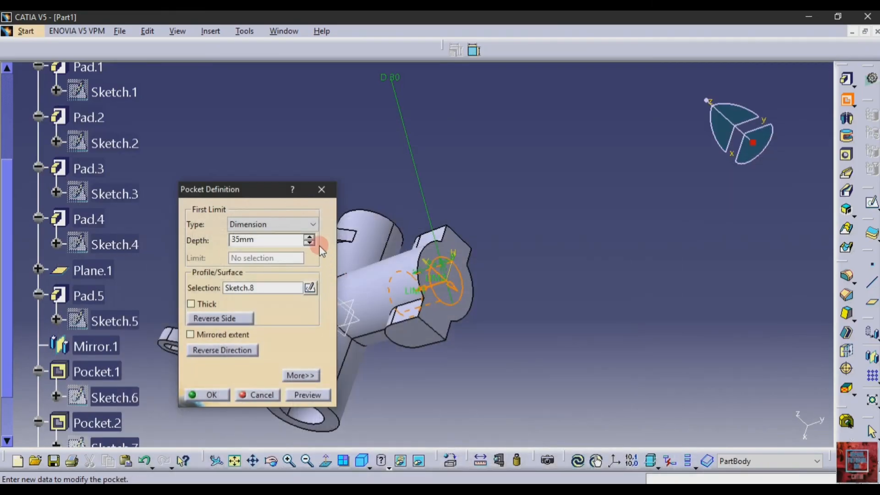
{"action": "left_click", "coordinate": [271, 245]}
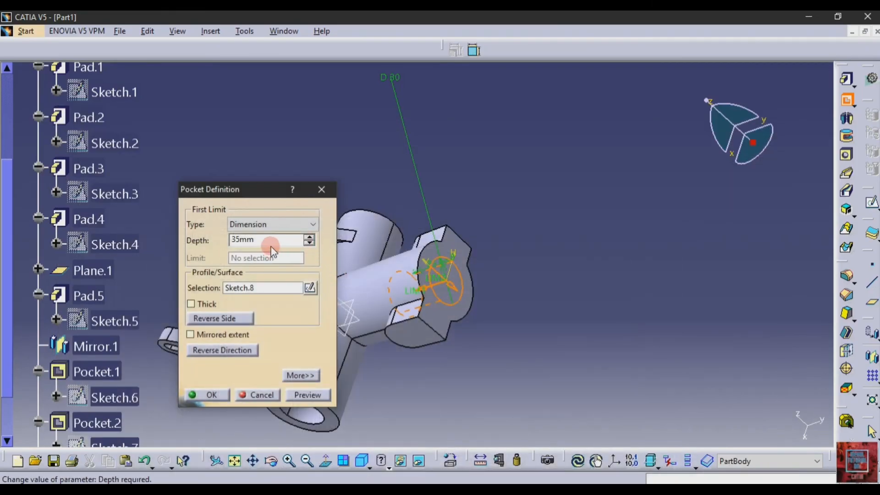
{"action": "left_click", "coordinate": [254, 241]}
{"action": "left_click_drag", "start_coordinate": [253, 242], "coordinate": [227, 243]}
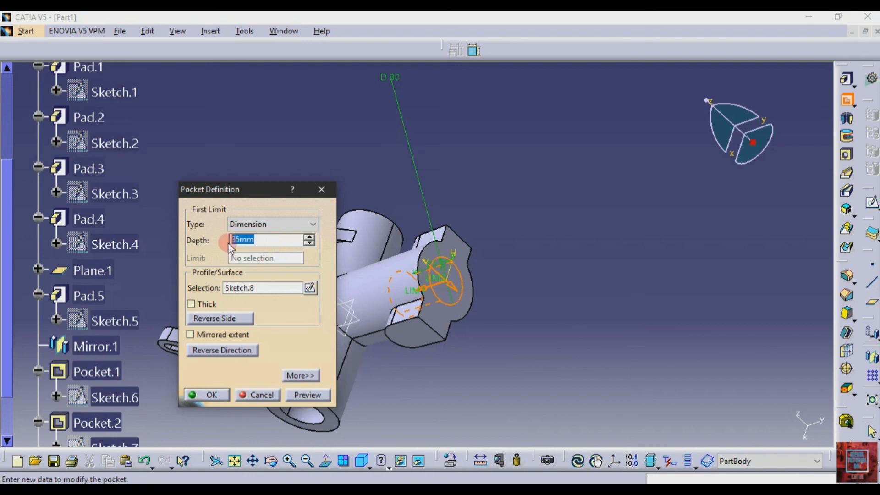
{"action": "type", "text": "100"}
{"action": "key", "text": "Return"}
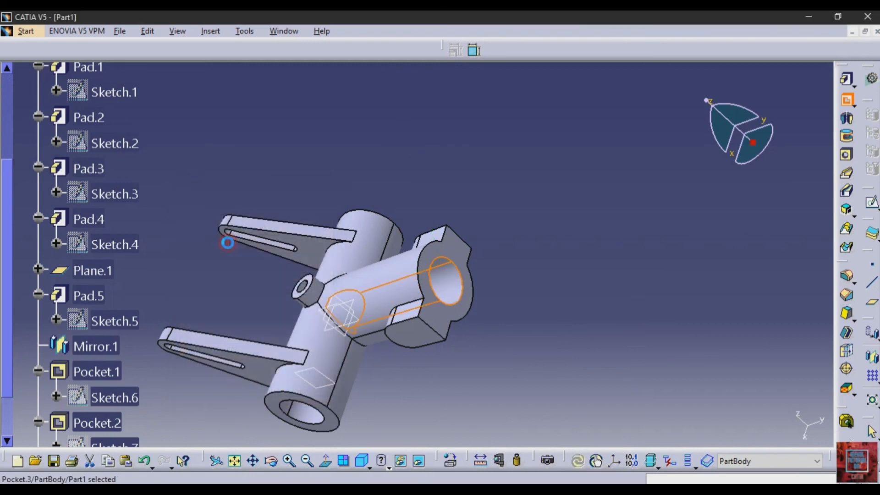
{"action": "left_click", "coordinate": [581, 209]}
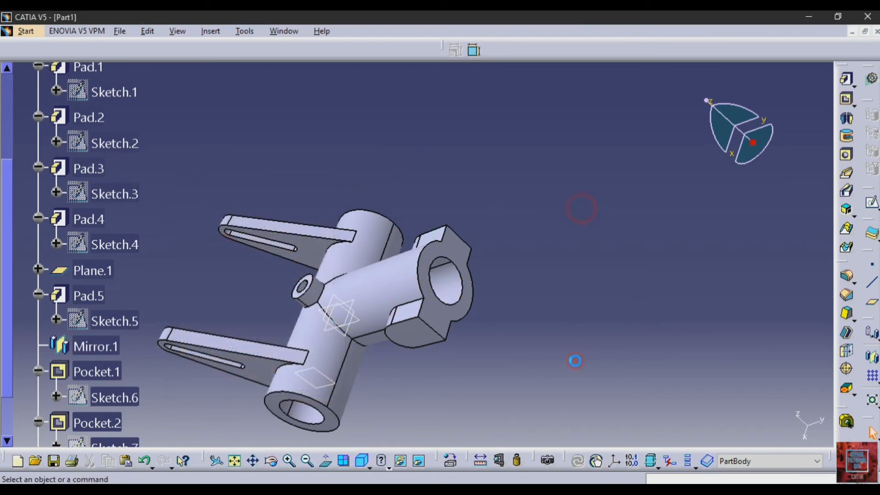
Open a sketch on the branch lug's flat side face and project its rounded edge as construction geometry.
{"action": "left_click", "coordinate": [410, 349]}
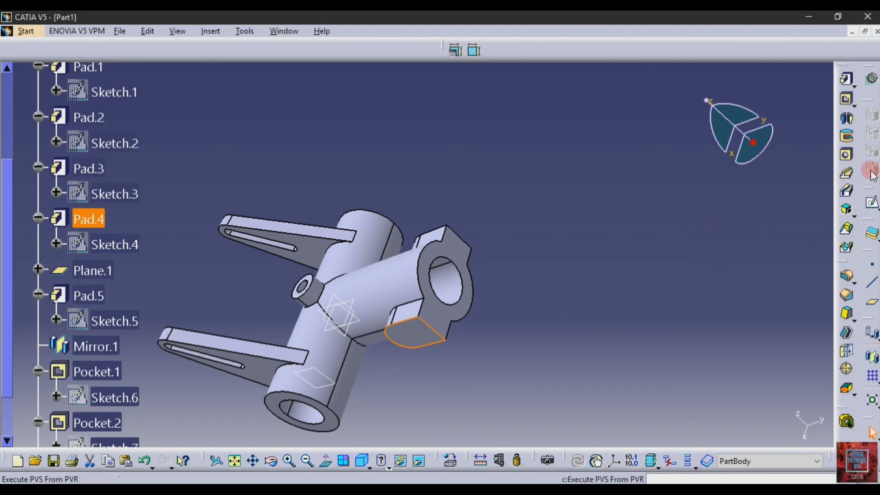
{"action": "left_click", "coordinate": [871, 202]}
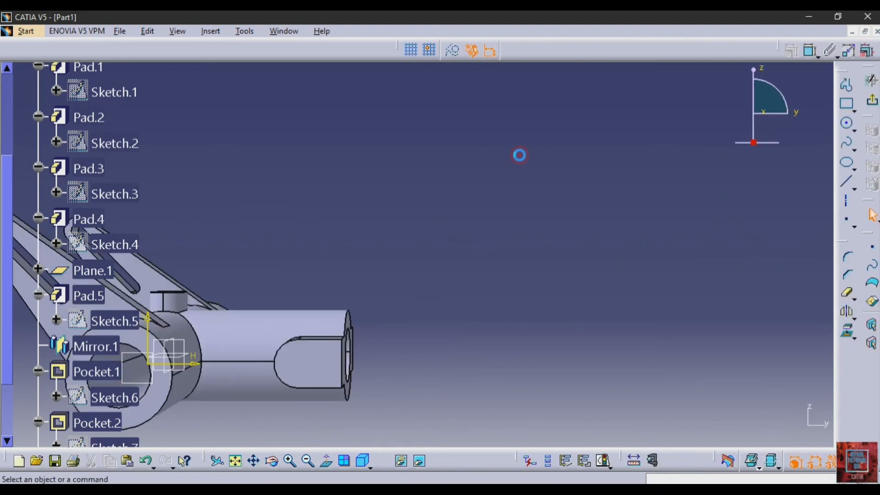
{"action": "left_click", "coordinate": [235, 460]}
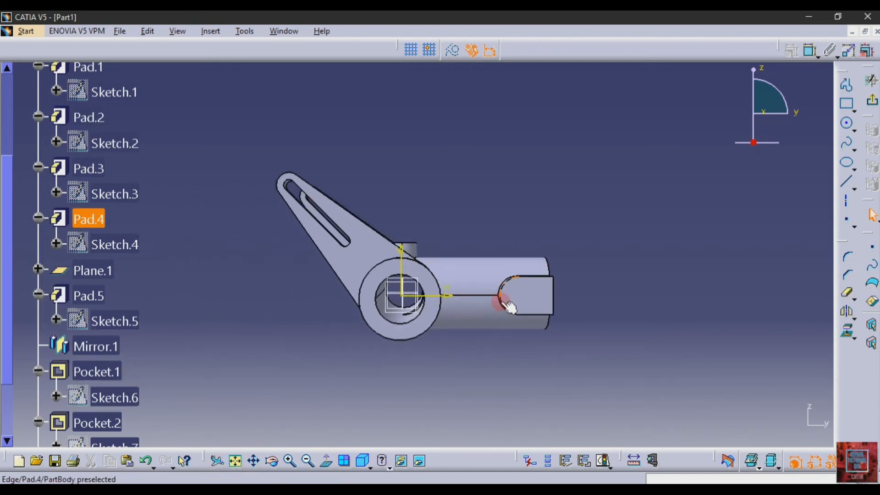
{"action": "left_click", "coordinate": [503, 299]}
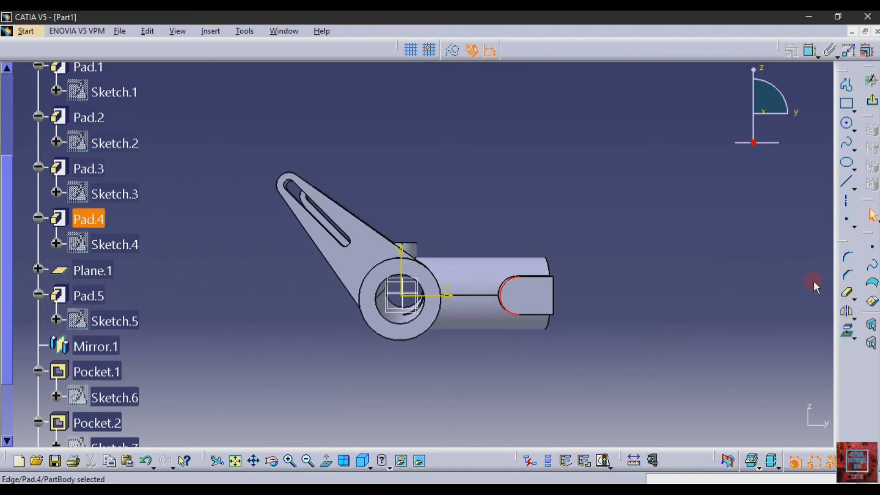
{"action": "left_click", "coordinate": [847, 331]}
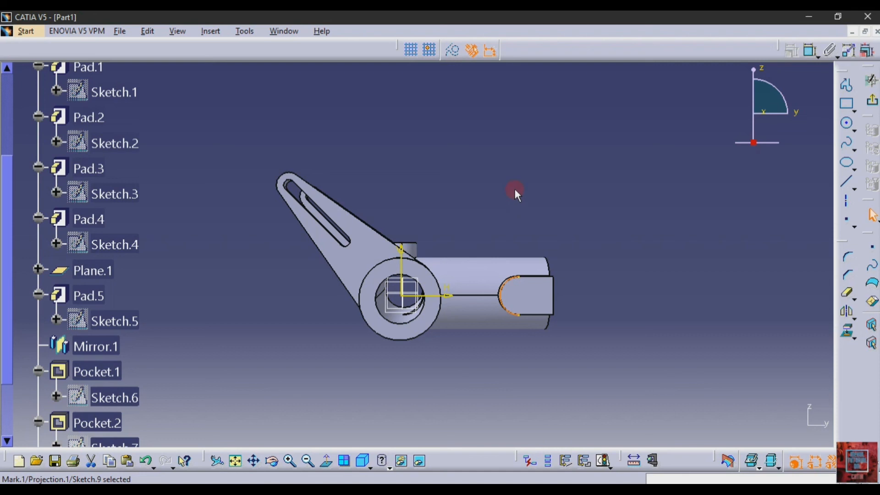
{"action": "left_click", "coordinate": [452, 48]}
{"action": "left_click", "coordinate": [665, 189]}
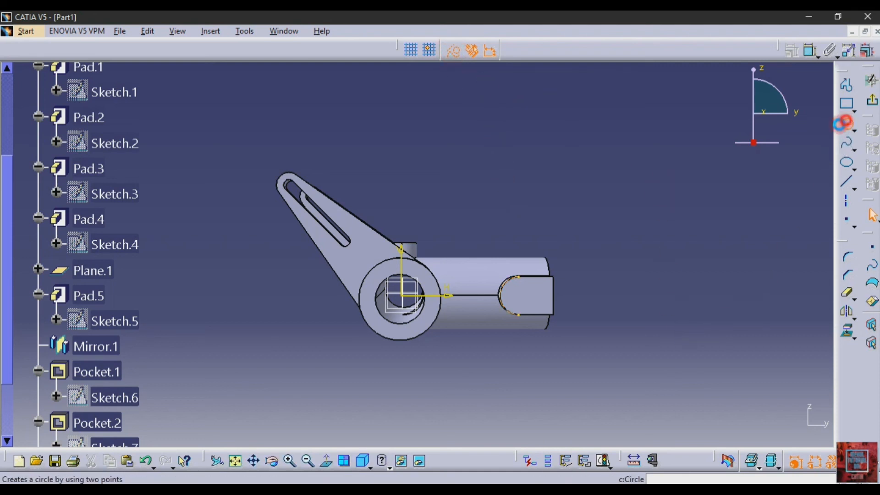
Sketch a standard-geometry circle about 14 mm in diameter centred on the lug's projected arc.
{"action": "left_click", "coordinate": [847, 124]}
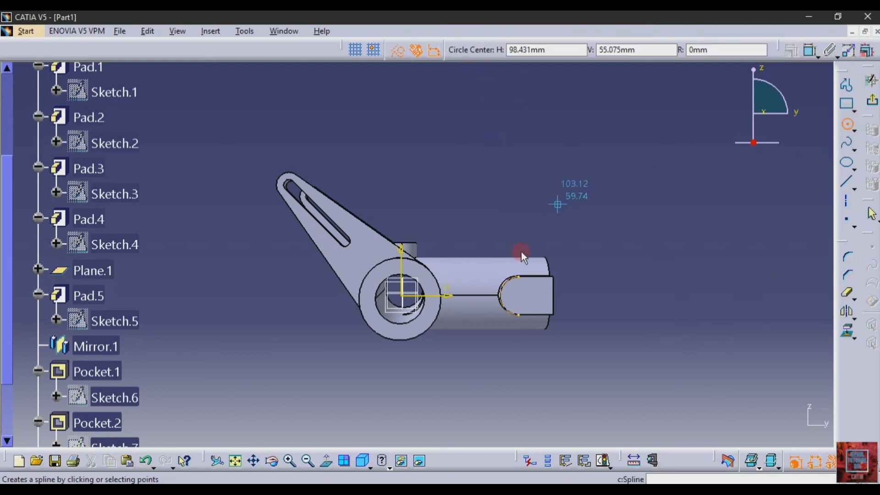
{"action": "left_click", "coordinate": [521, 297]}
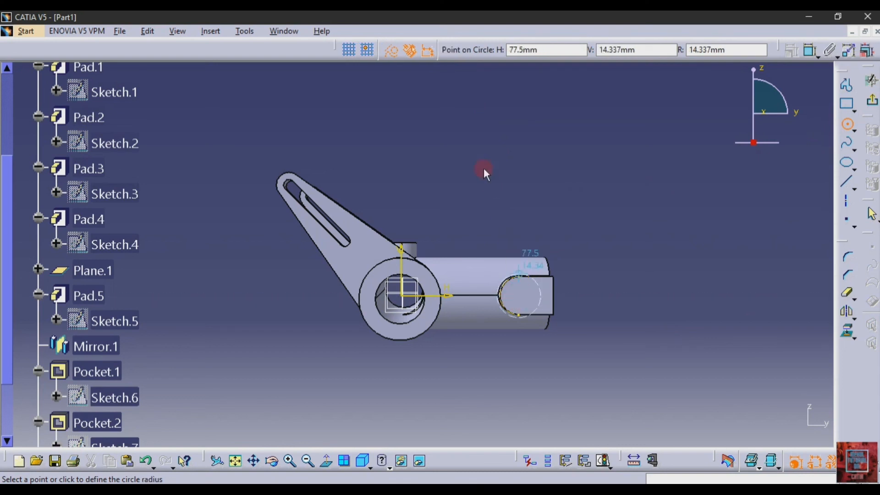
{"action": "left_click", "coordinate": [393, 51]}
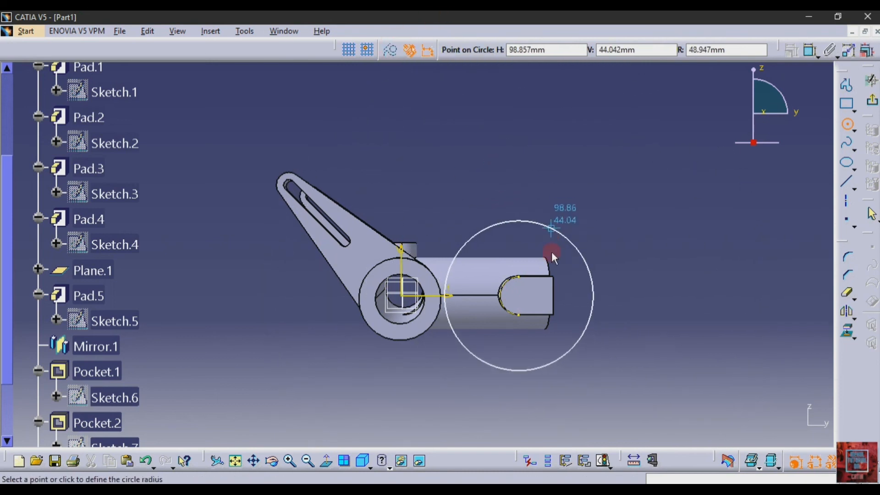
{"action": "left_click", "coordinate": [526, 296]}
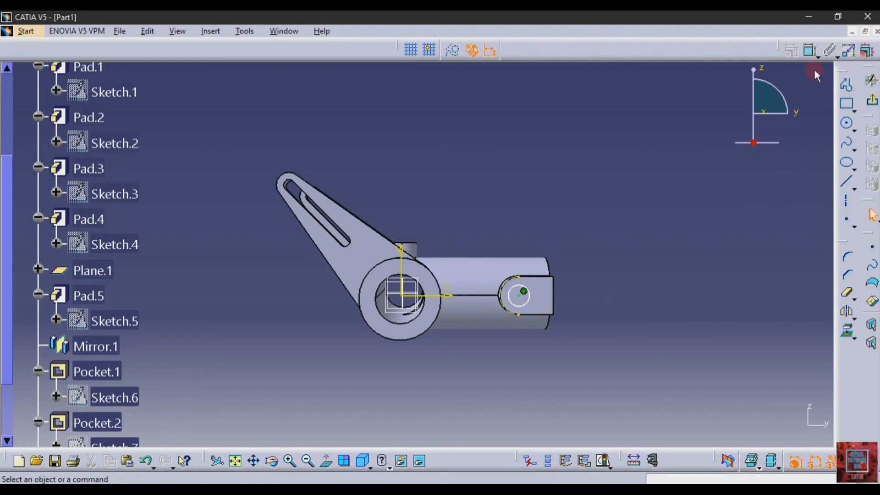
Constrain the lug circle's diameter to 16 mm and exit the sketch.
{"action": "left_click", "coordinate": [811, 51]}
{"action": "left_click", "coordinate": [527, 300]}
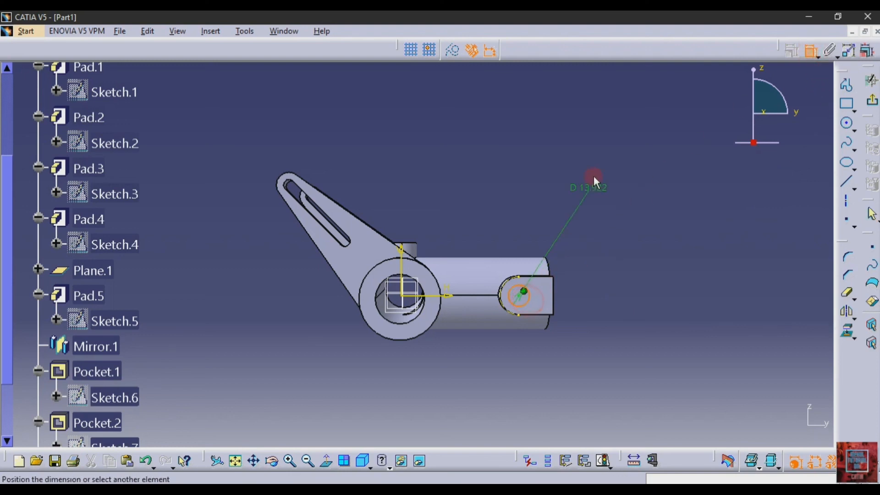
{"action": "left_click", "coordinate": [595, 178]}
{"action": "left_click", "coordinate": [310, 478]}
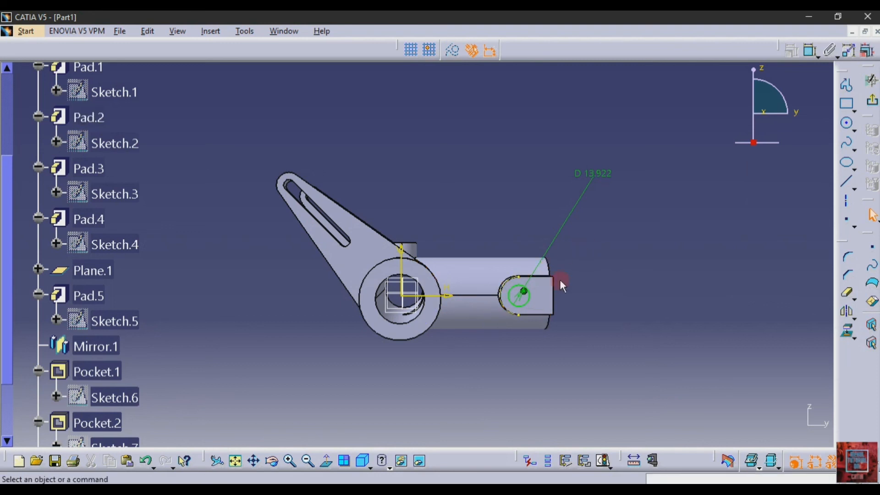
{"action": "left_click", "coordinate": [595, 186]}
{"action": "double_click", "coordinate": [627, 175]}
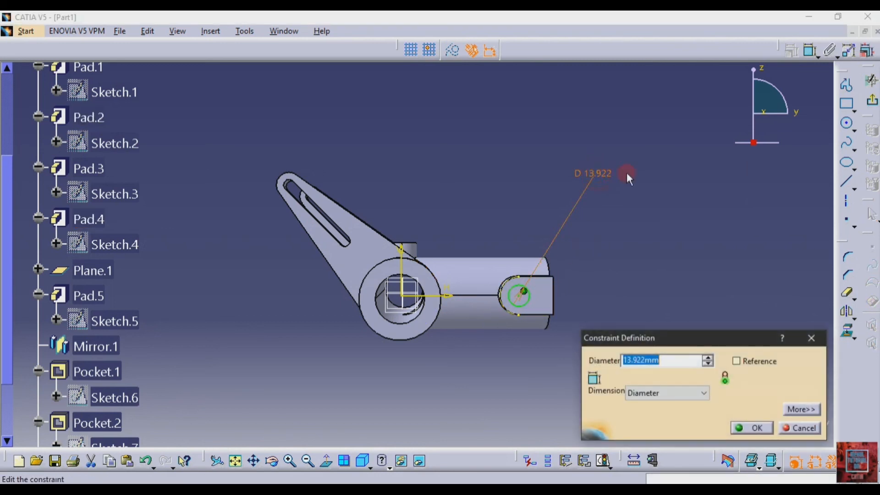
{"action": "type", "text": "16"}
{"action": "key", "text": "Return"}
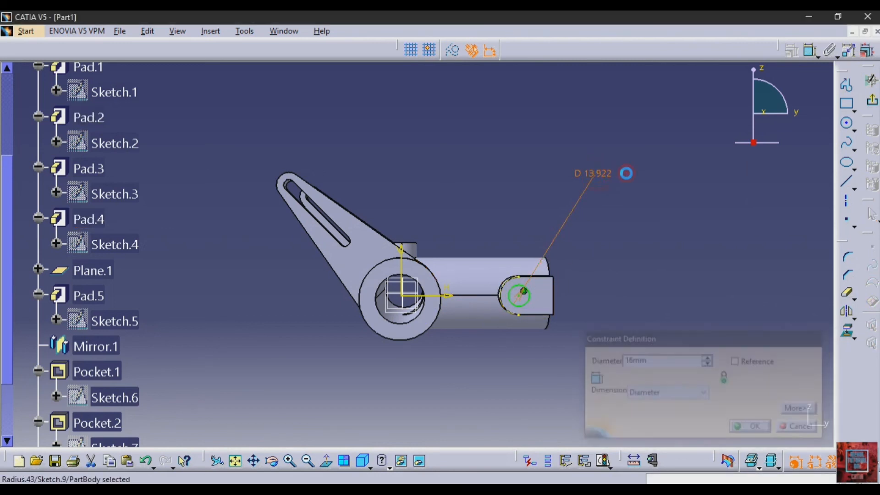
{"action": "left_click", "coordinate": [872, 105]}
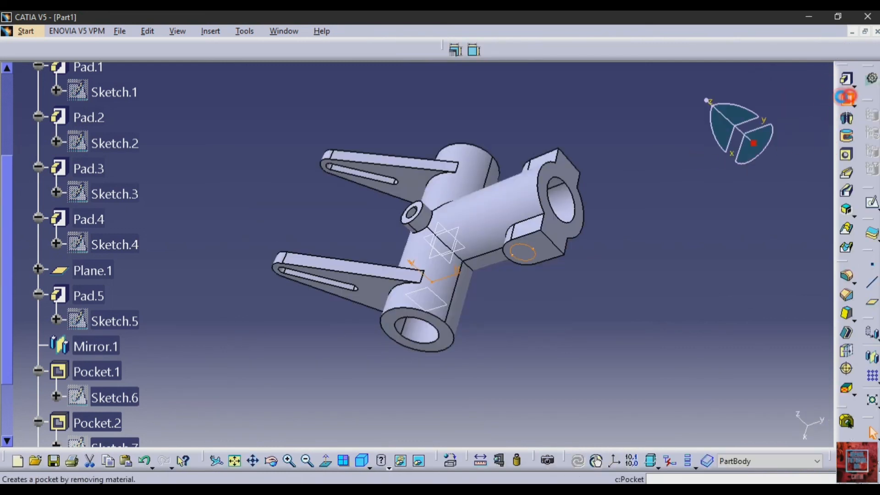
Pocket the 16 mm circle into the branch lug from its side face with a depth of 100 mm.
{"action": "left_click", "coordinate": [846, 97]}
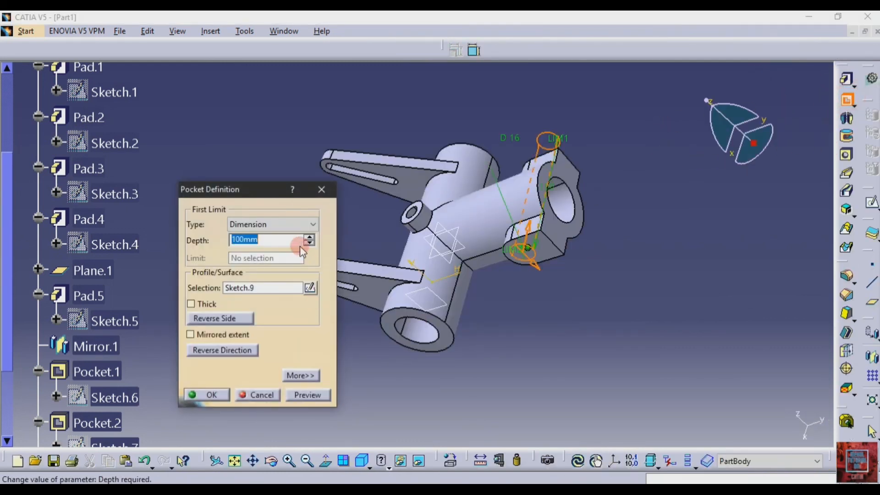
{"action": "left_click", "coordinate": [307, 395]}
{"action": "left_click", "coordinate": [191, 391]}
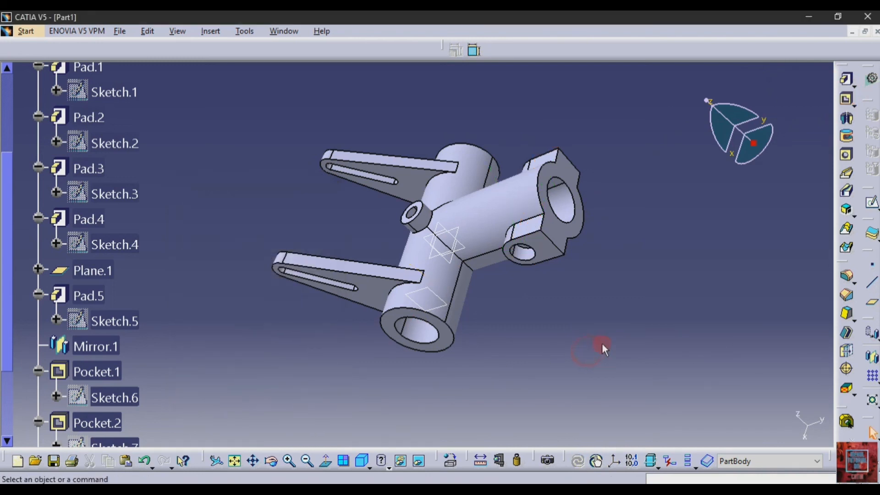
Mirror the lug hole pocket about the yz plane onto the opposite branch lug.
{"action": "left_click", "coordinate": [870, 358]}
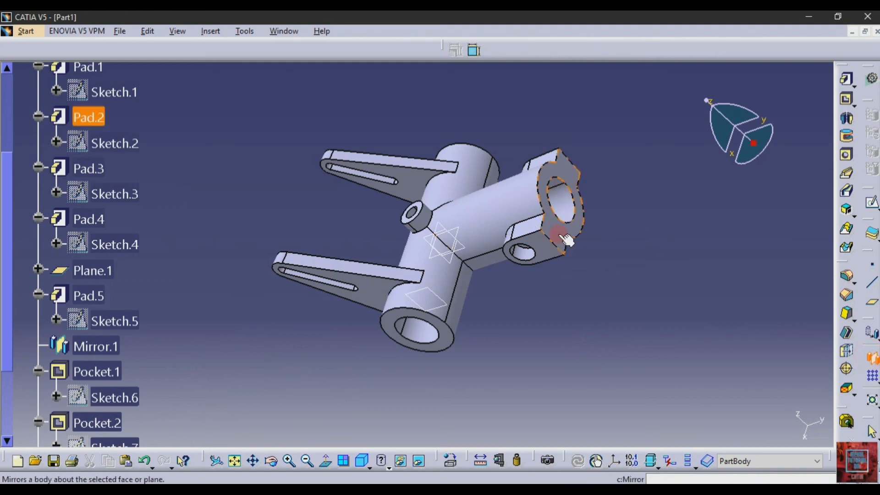
{"action": "left_click", "coordinate": [539, 260]}
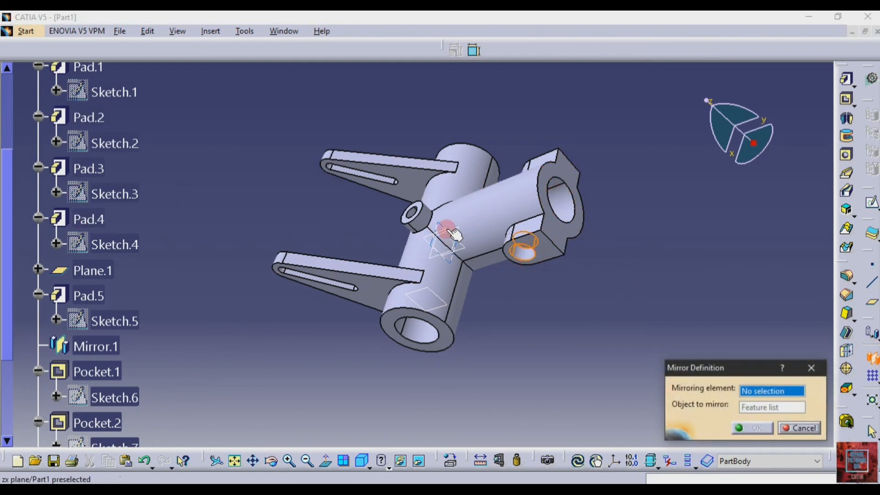
{"action": "left_click", "coordinate": [466, 248]}
{"action": "left_click", "coordinate": [755, 429]}
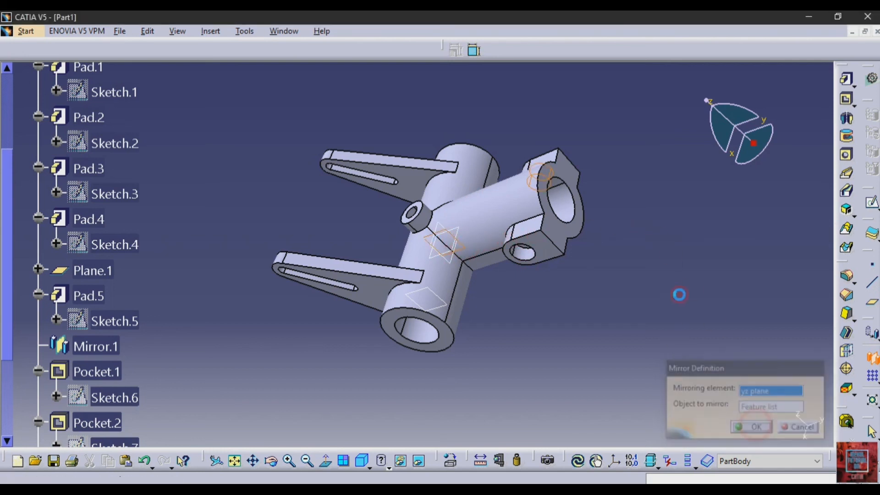
Collapse the PartBody branch of the specification tree and inspect the whole bracket from another angle.
{"action": "scroll", "coordinate": [175, 163], "scroll_direction": "up", "scroll_amount": 3}
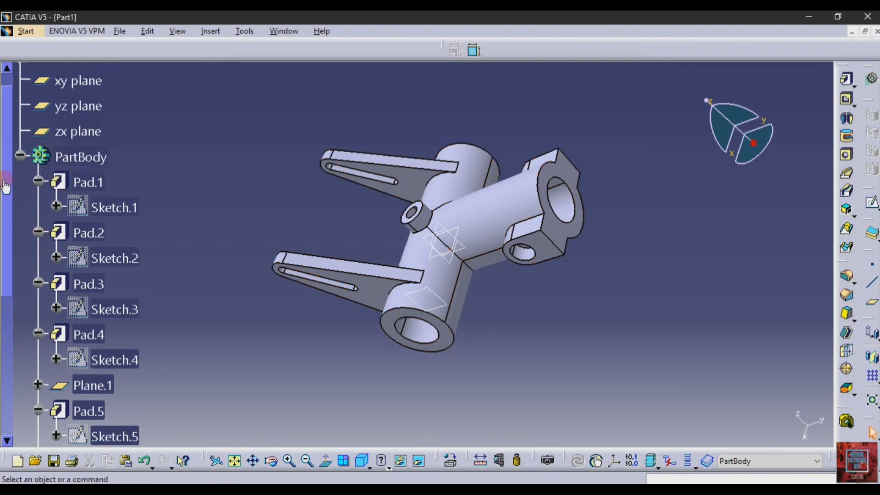
{"action": "left_click", "coordinate": [18, 156]}
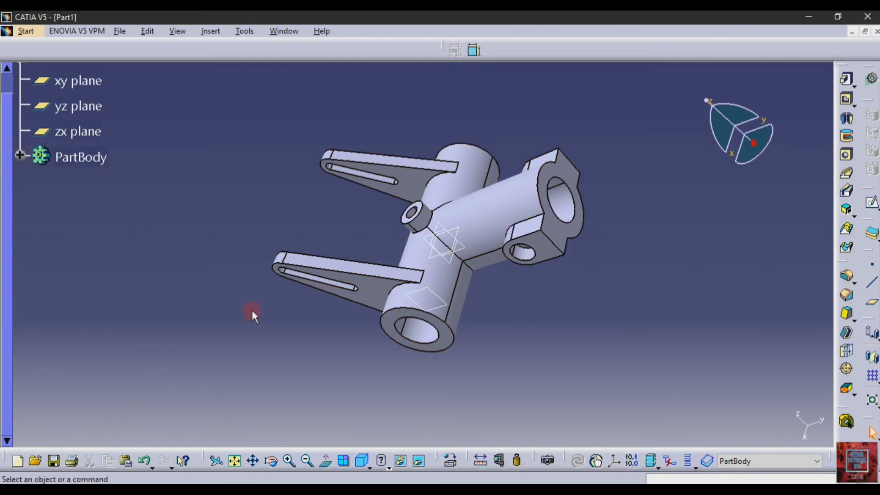
{"action": "left_click", "coordinate": [306, 460]}
{"action": "left_click", "coordinate": [271, 461]}
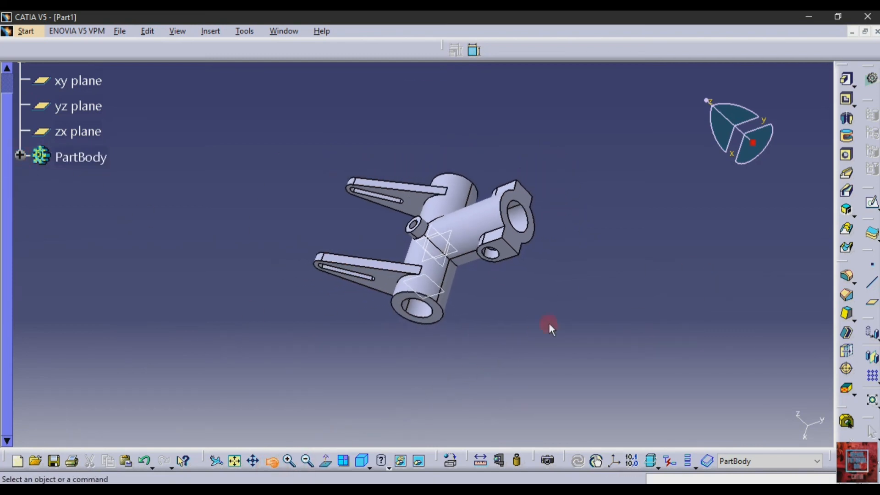
{"action": "left_click_drag", "start_coordinate": [548, 323], "coordinate": [529, 235]}
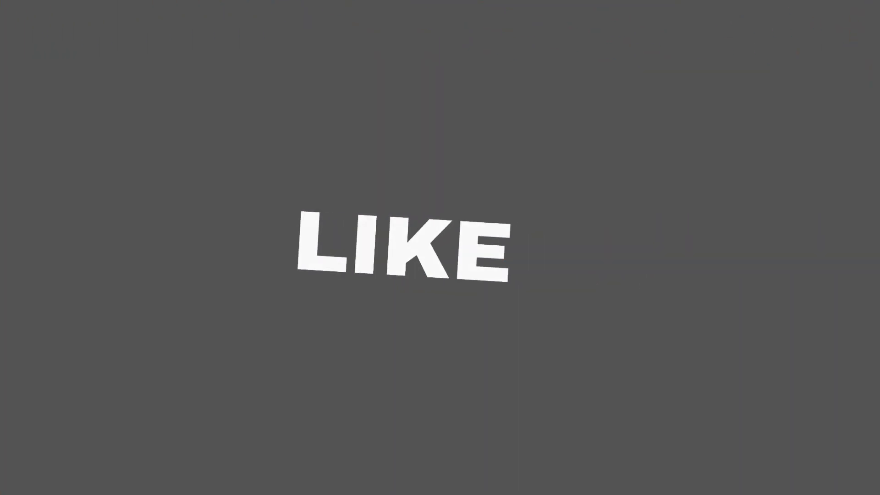